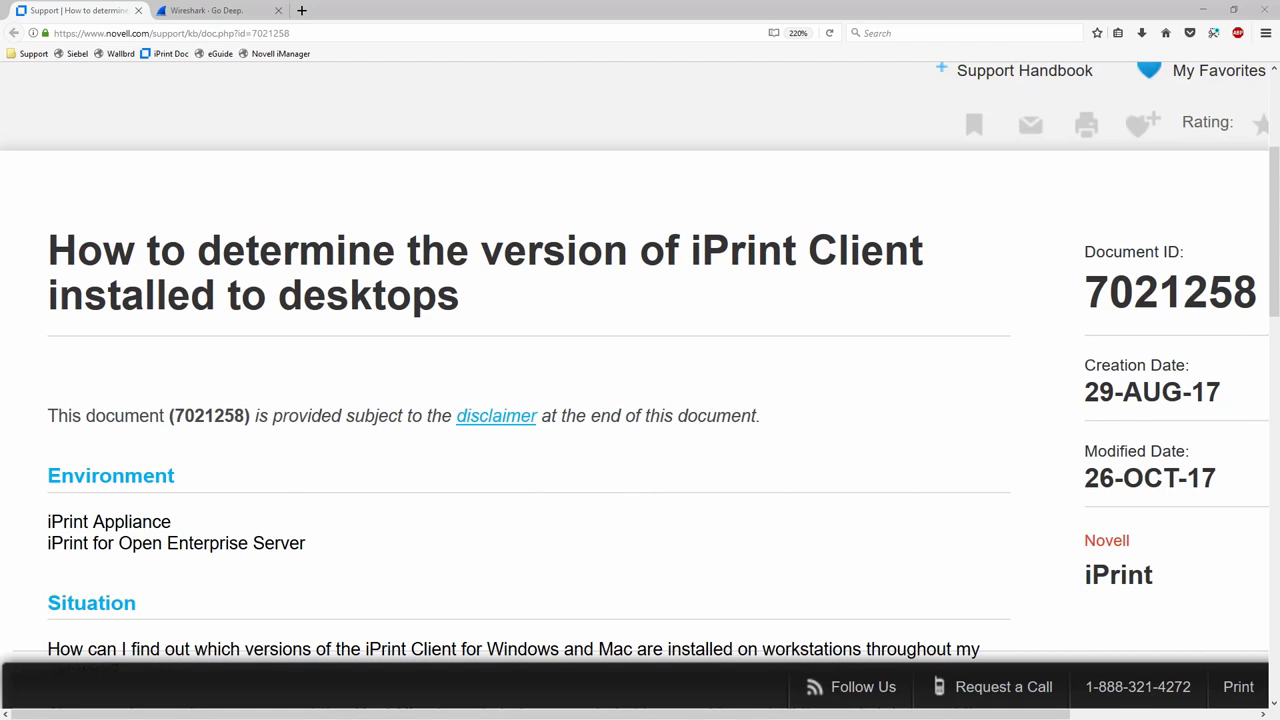
- Check the iPrint Client version in its settings, close them, and read the support article down to its Resolution section
{"action": "left_click_drag", "start_coordinate": [0, 86], "coordinate": [392, 24]}
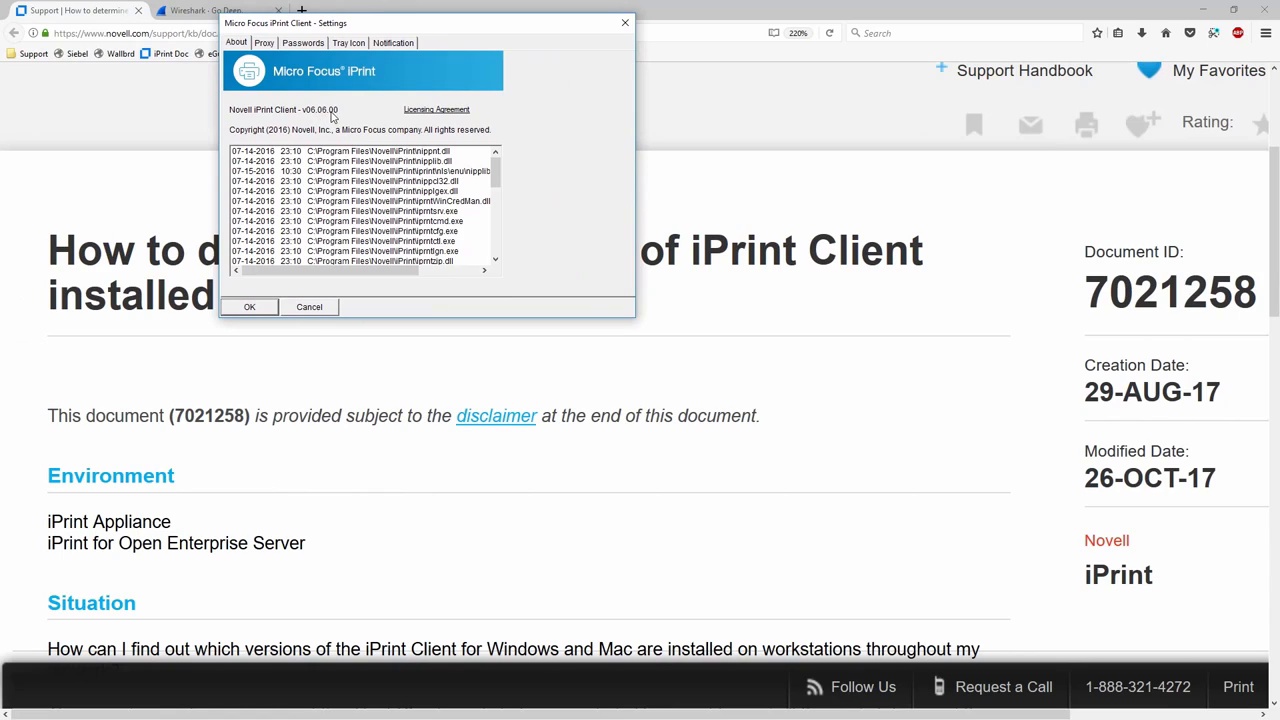
{"action": "left_click", "coordinate": [310, 306]}
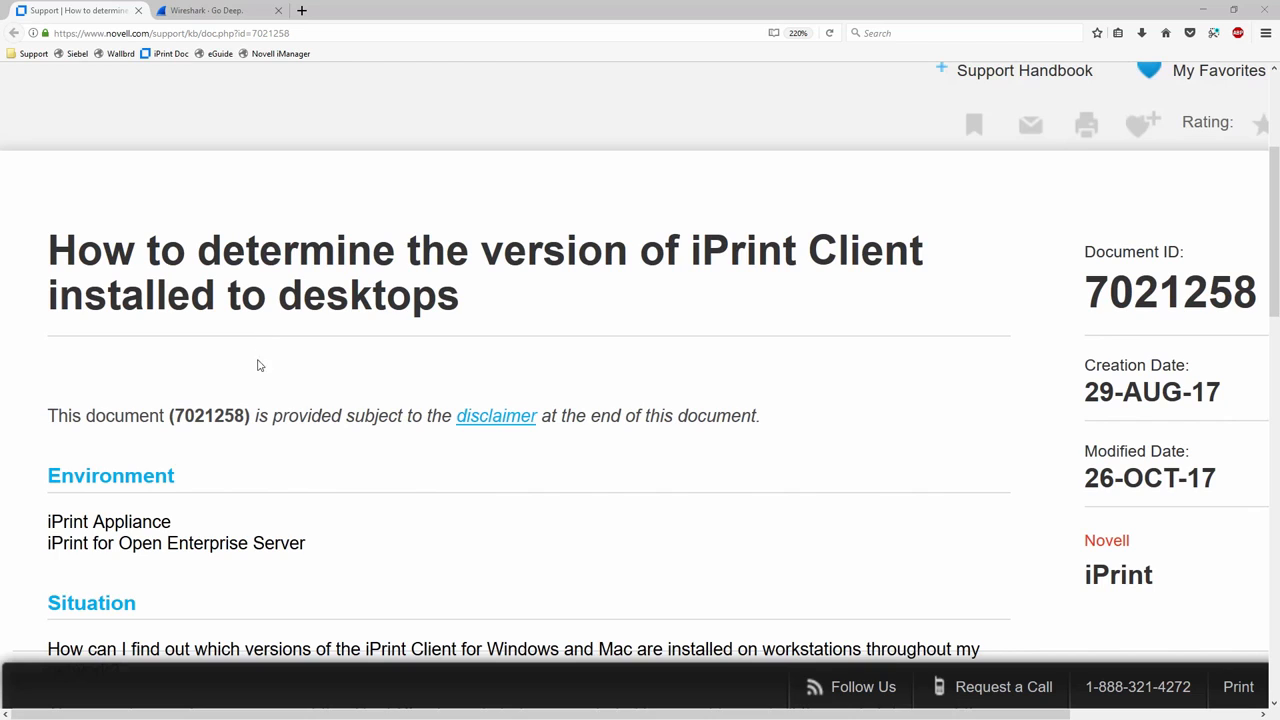
{"action": "scroll", "coordinate": [260, 372], "scroll_direction": "down", "scroll_amount": 2}
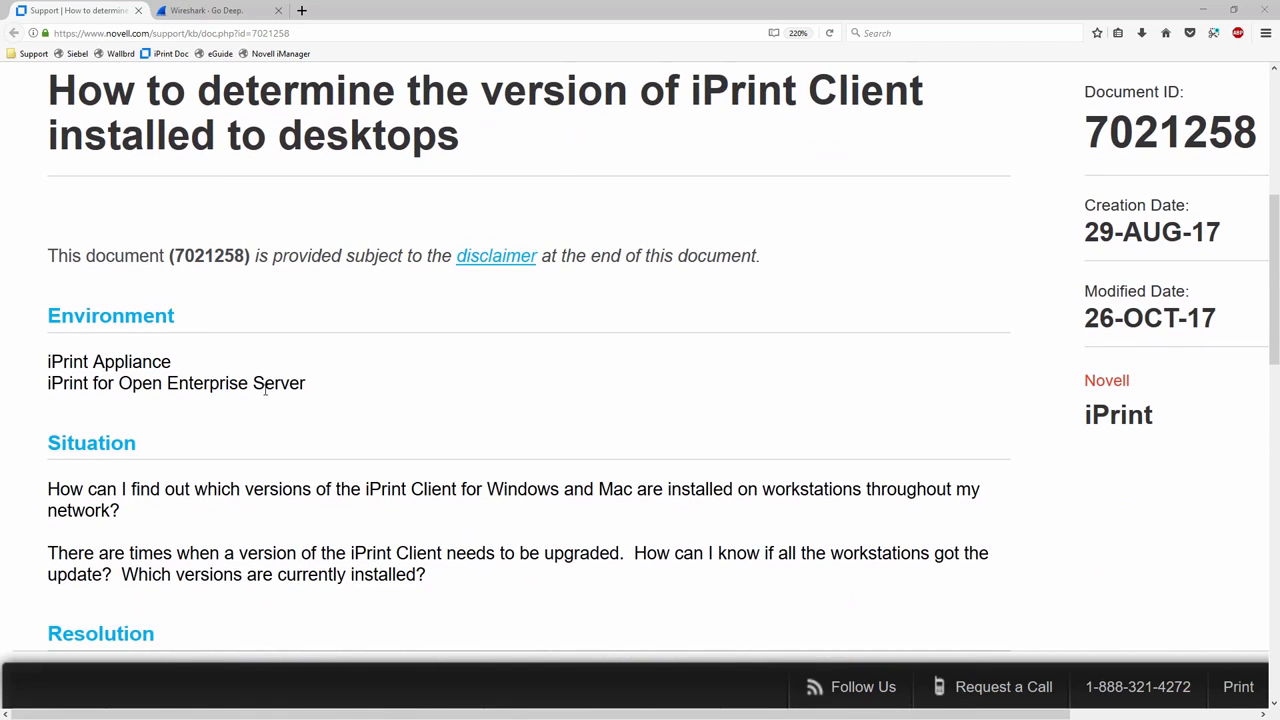
{"action": "scroll", "coordinate": [250, 385], "scroll_direction": "down", "scroll_amount": 3}
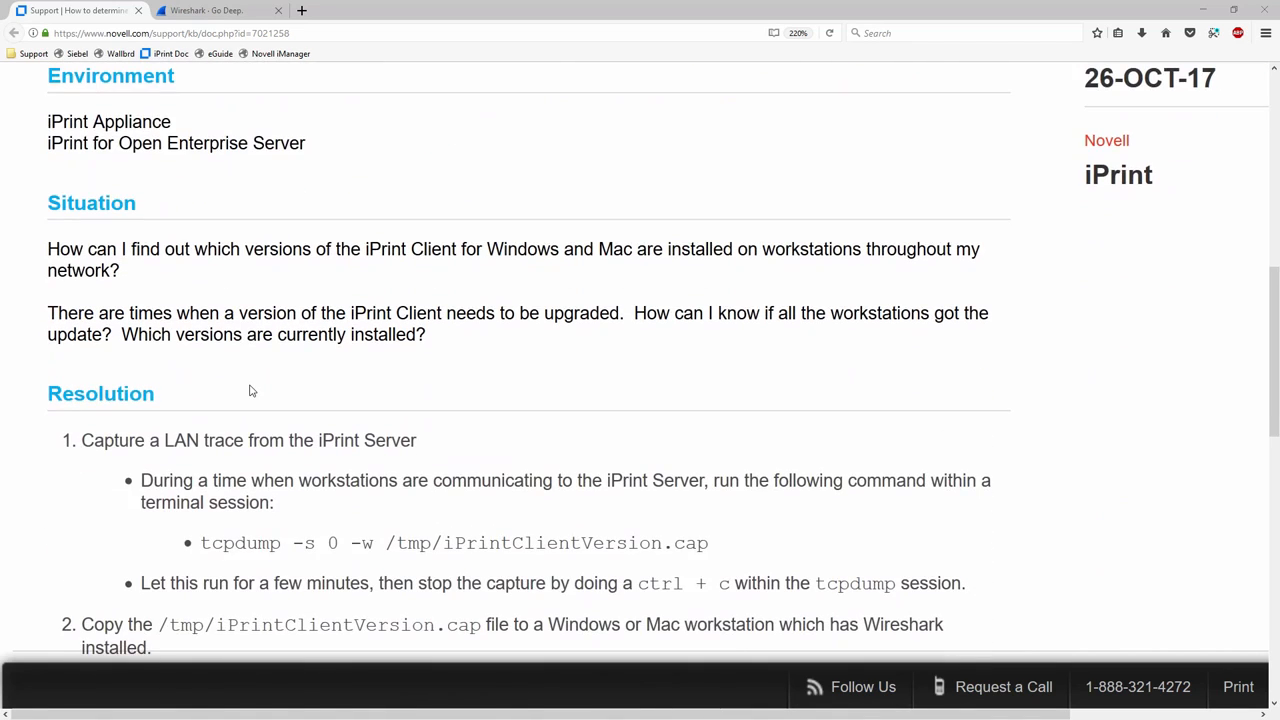
{"action": "scroll", "coordinate": [251, 391], "scroll_direction": "down", "scroll_amount": 2}
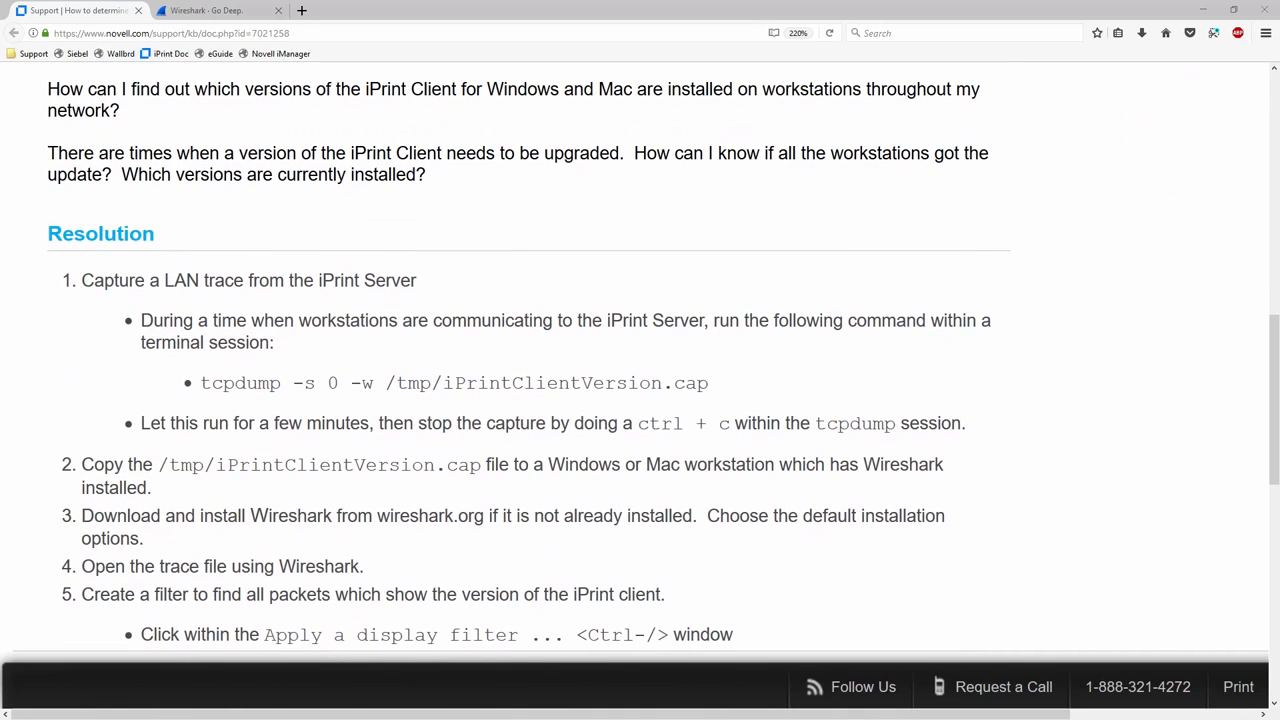
- Switch to the PuTTY session and clear the terminal screen
{"action": "key", "text": "alt+Tab"}
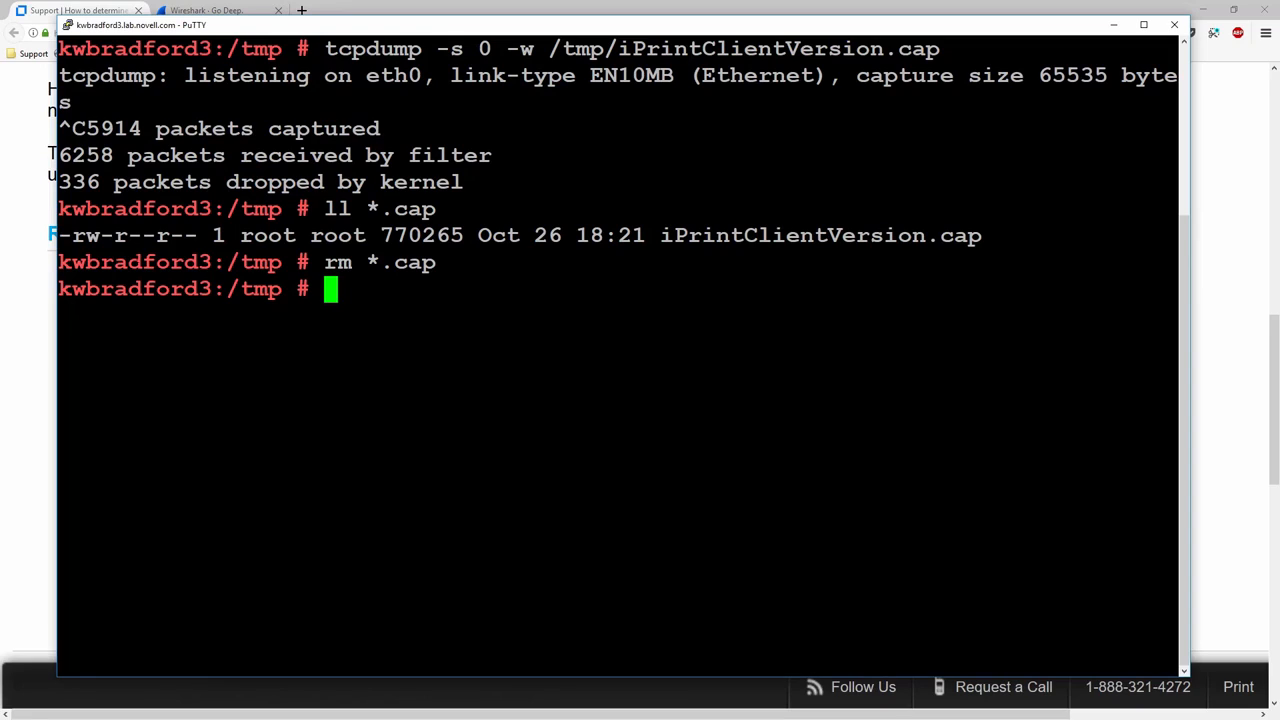
{"action": "type", "text": "clear"}
{"action": "key", "text": "Return"}
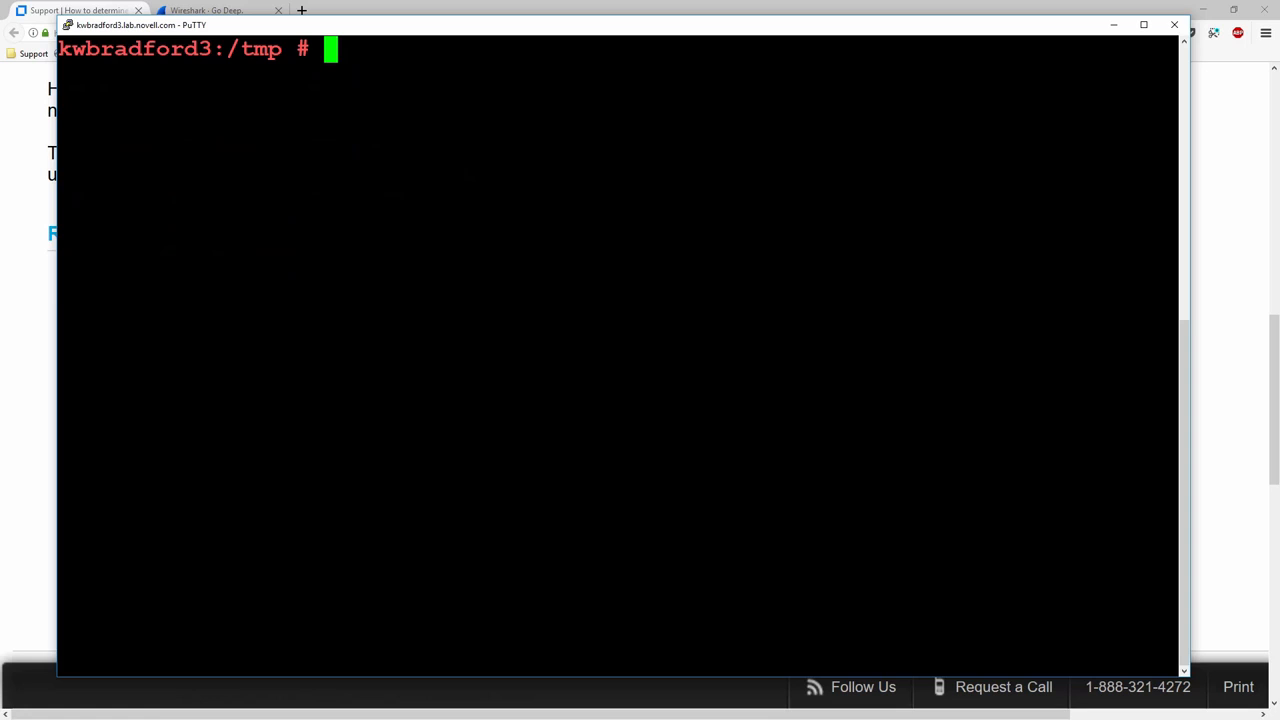
- Return to the support article in the browser and copy the command tcpdump -s 0 -w /tmp/iPrintClientVersion.cap from the Resolution section
{"action": "key", "text": "alt+Tab"}
{"action": "scroll", "coordinate": [639, 193], "scroll_direction": "up", "scroll_amount": 5}
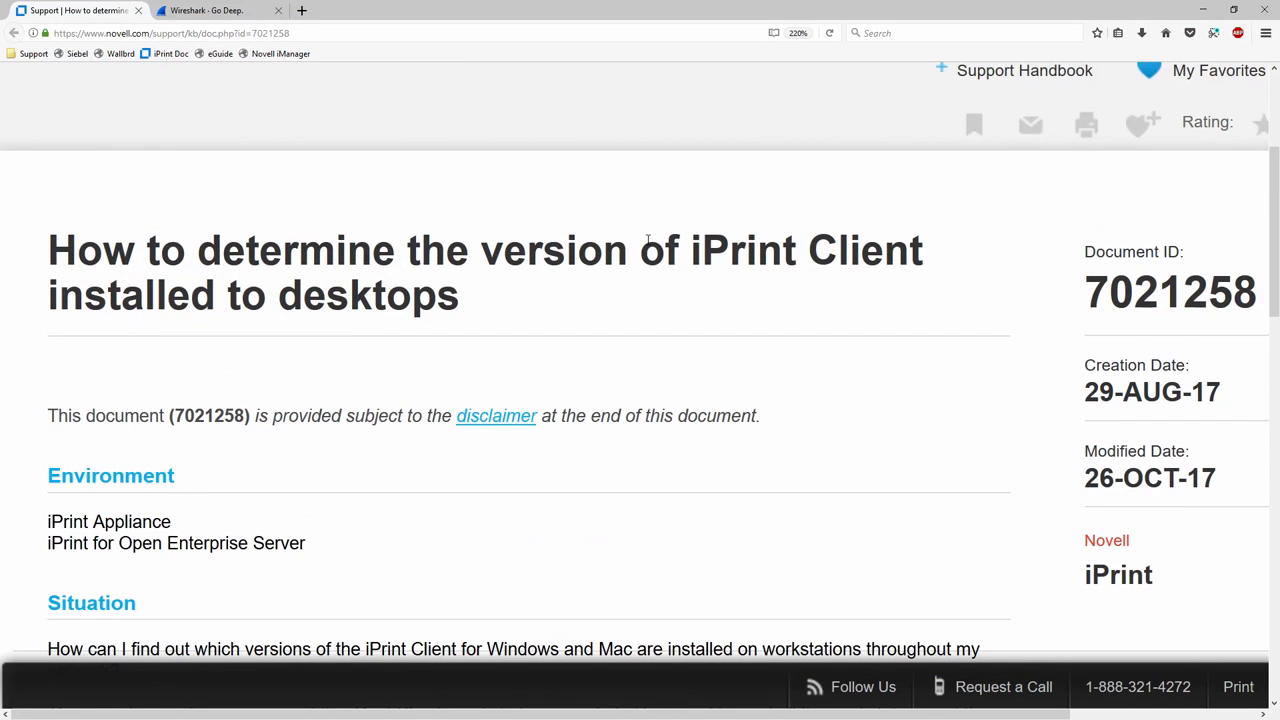
{"action": "scroll", "coordinate": [647, 270], "scroll_direction": "down", "scroll_amount": 8}
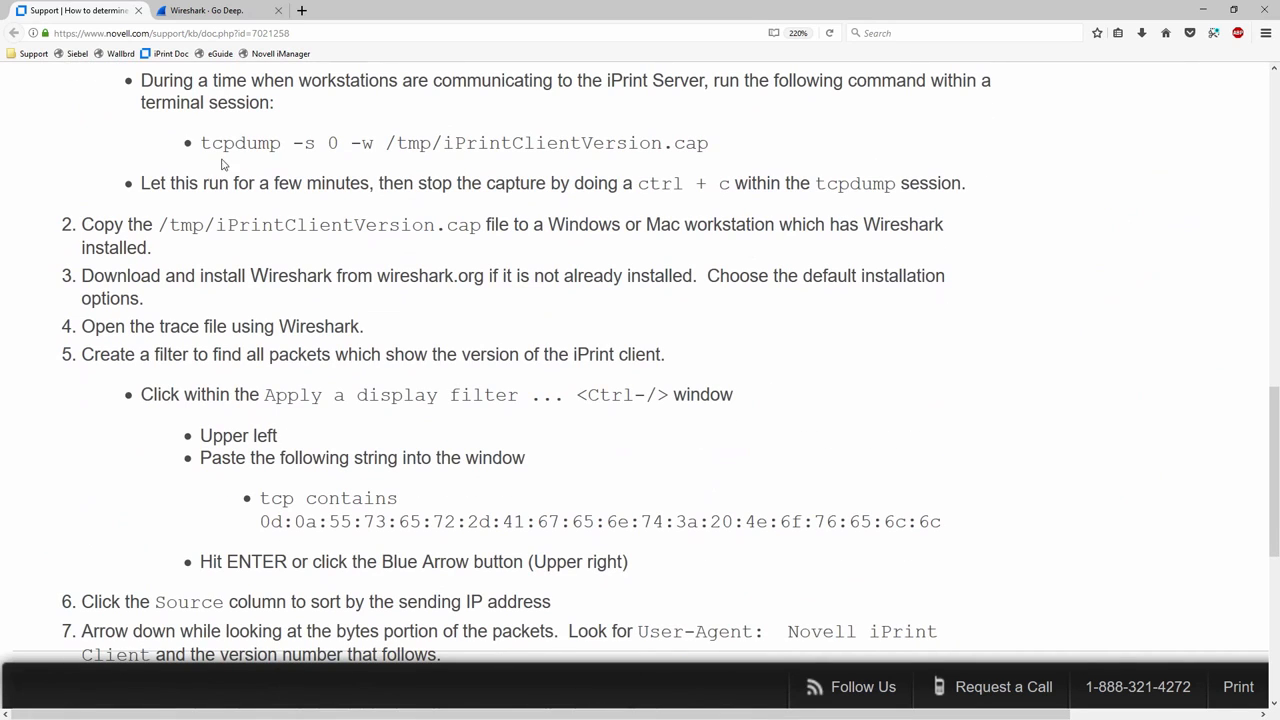
{"action": "left_click_drag", "start_coordinate": [201, 143], "coordinate": [710, 146]}
{"action": "right_click", "coordinate": [664, 136]}
{"action": "left_click", "coordinate": [693, 150]}
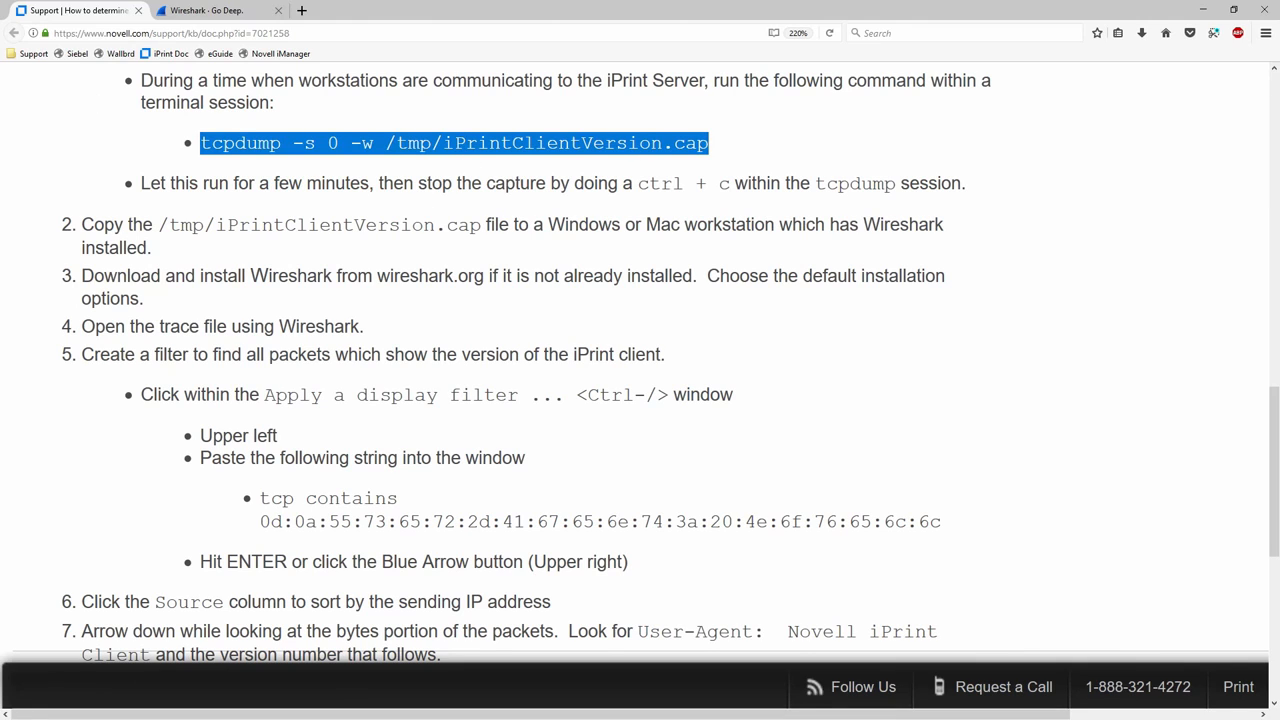
- Run the copied tcpdump command in the PuTTY session to capture a LAN trace, and stop the capture
{"action": "key", "text": "alt+Tab"}
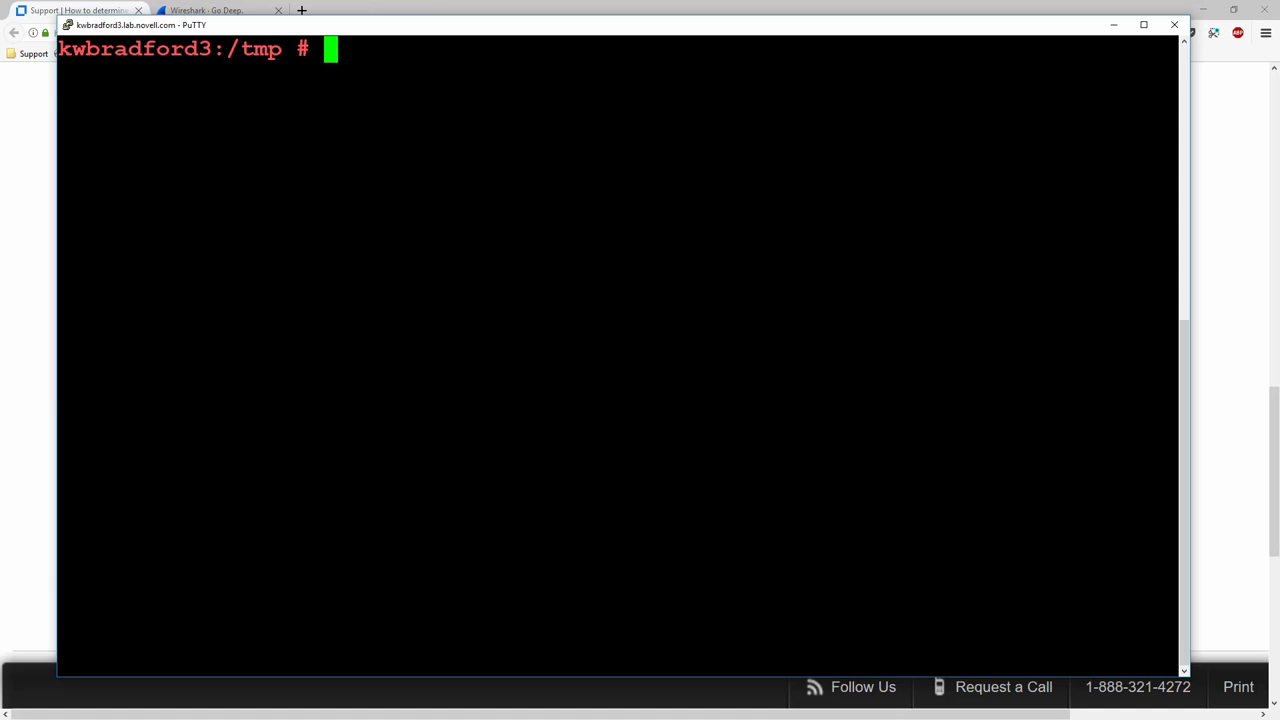
{"action": "key", "text": "shift+Insert"}
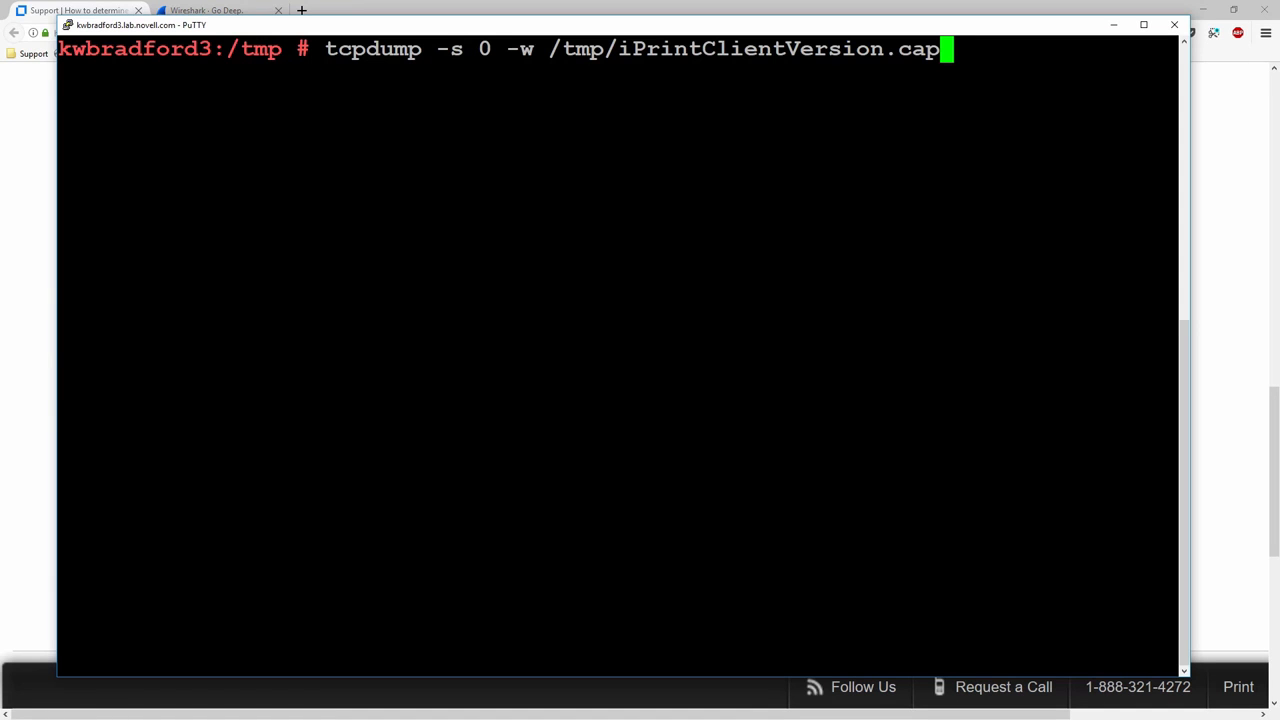
{"action": "key", "text": "Return"}
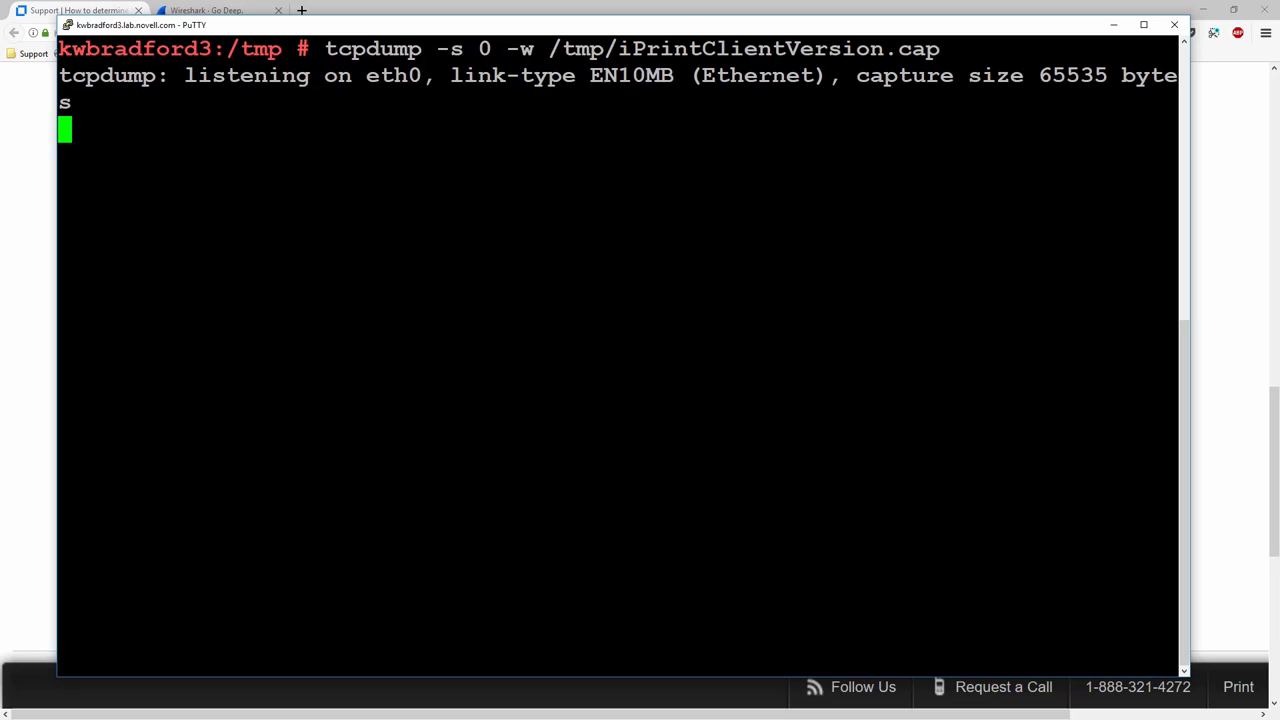
{"action": "key", "text": "ctrl+c"}
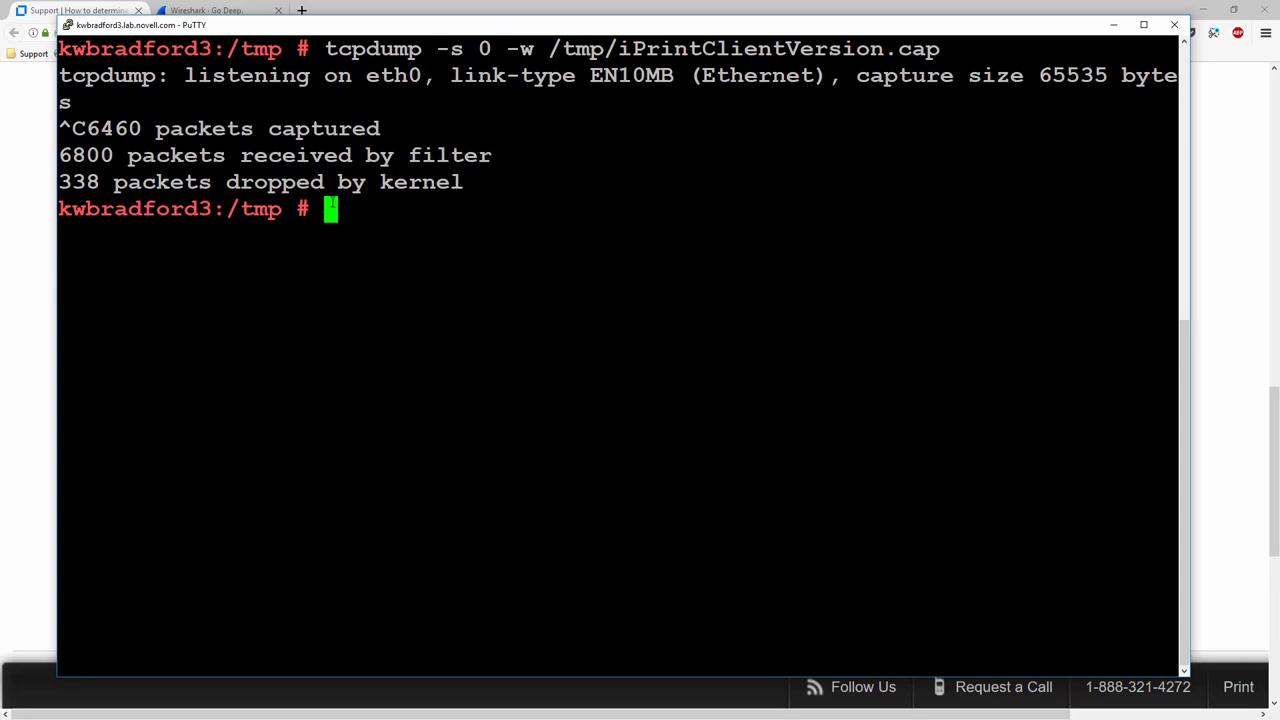
- List the *.tmp and *.cap files in /tmp and check the capture file's name and size
{"action": "type", "text": "ll *.tmp"}
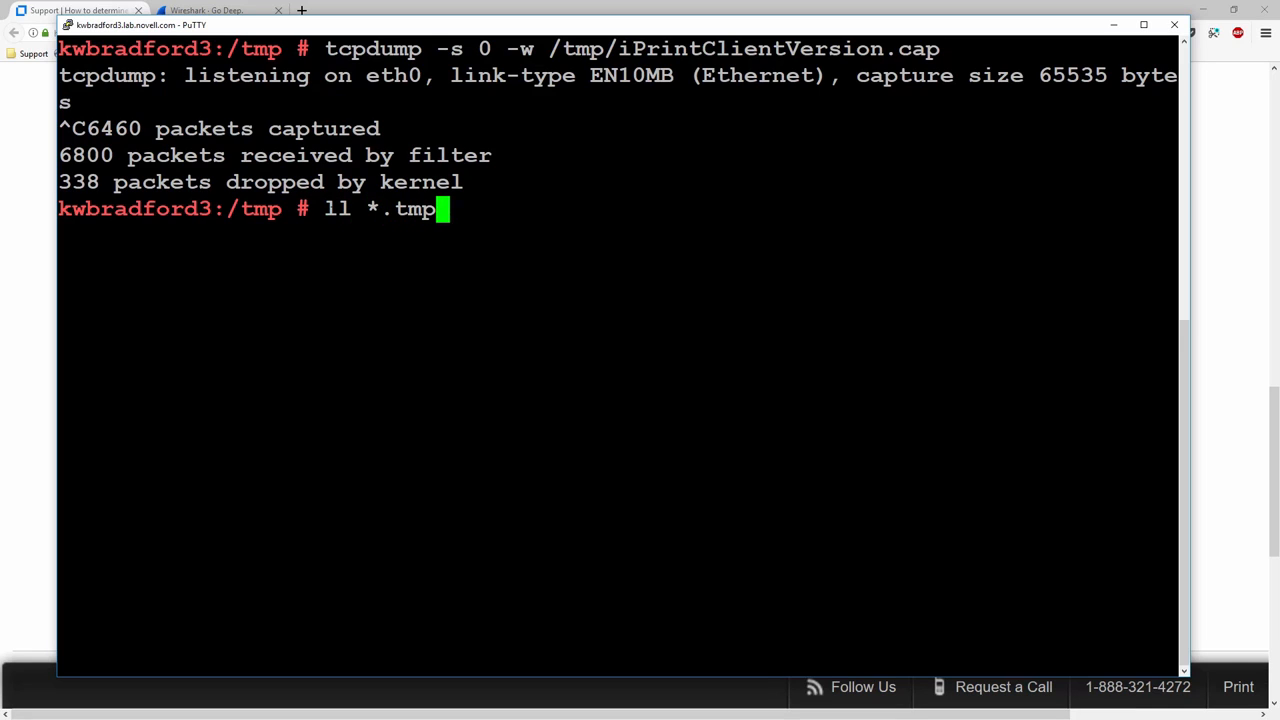
{"action": "key", "text": "Return"}
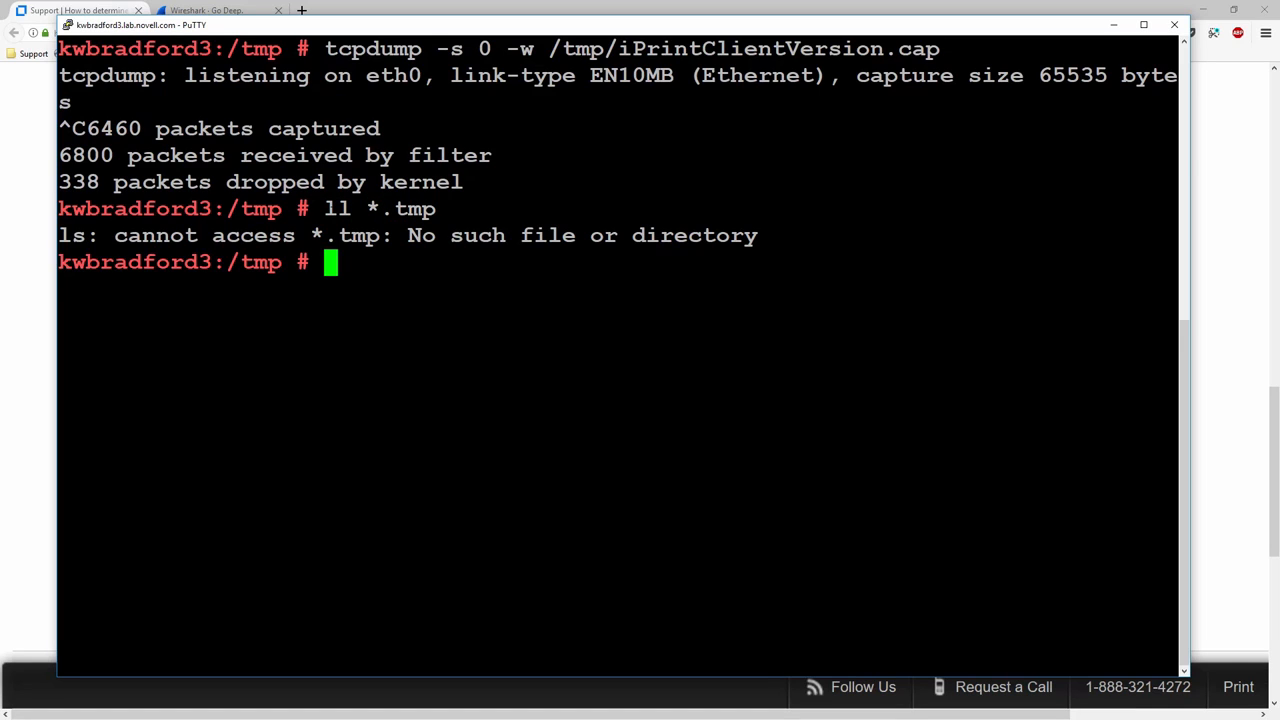
{"action": "type", "text": "ll "}
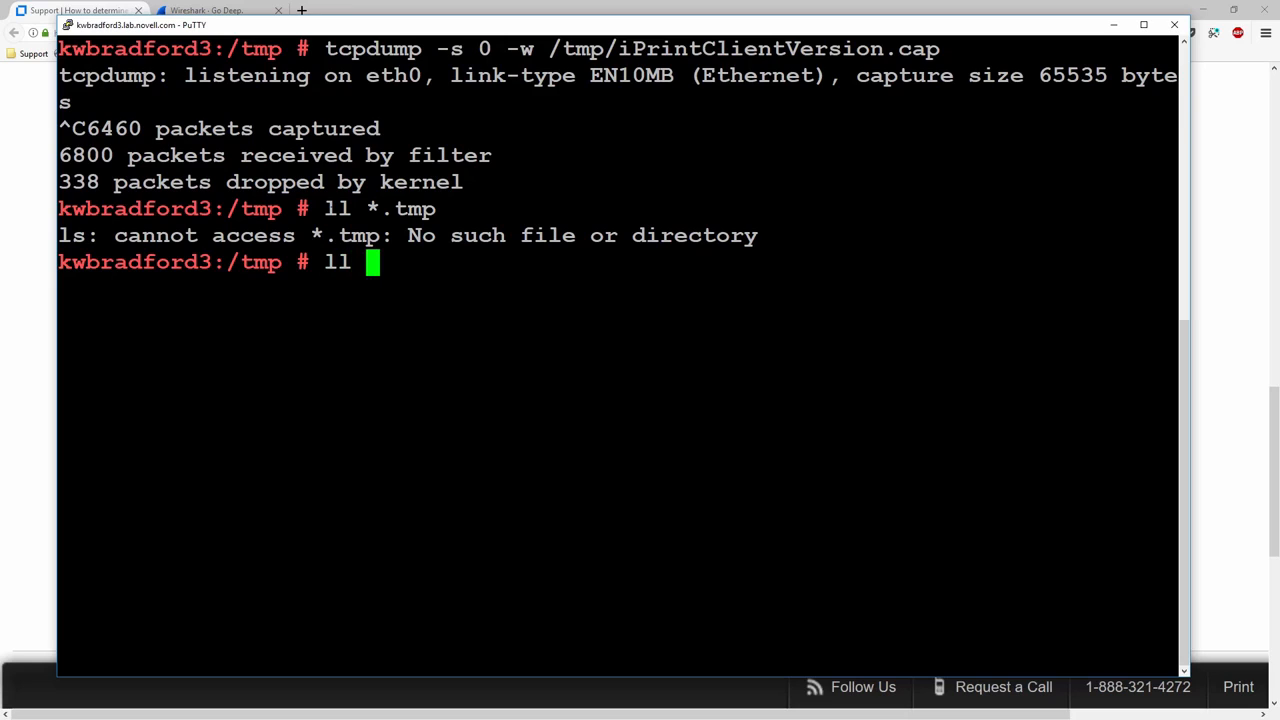
{"action": "type", "text": "*.cap"}
{"action": "key", "text": "Return"}
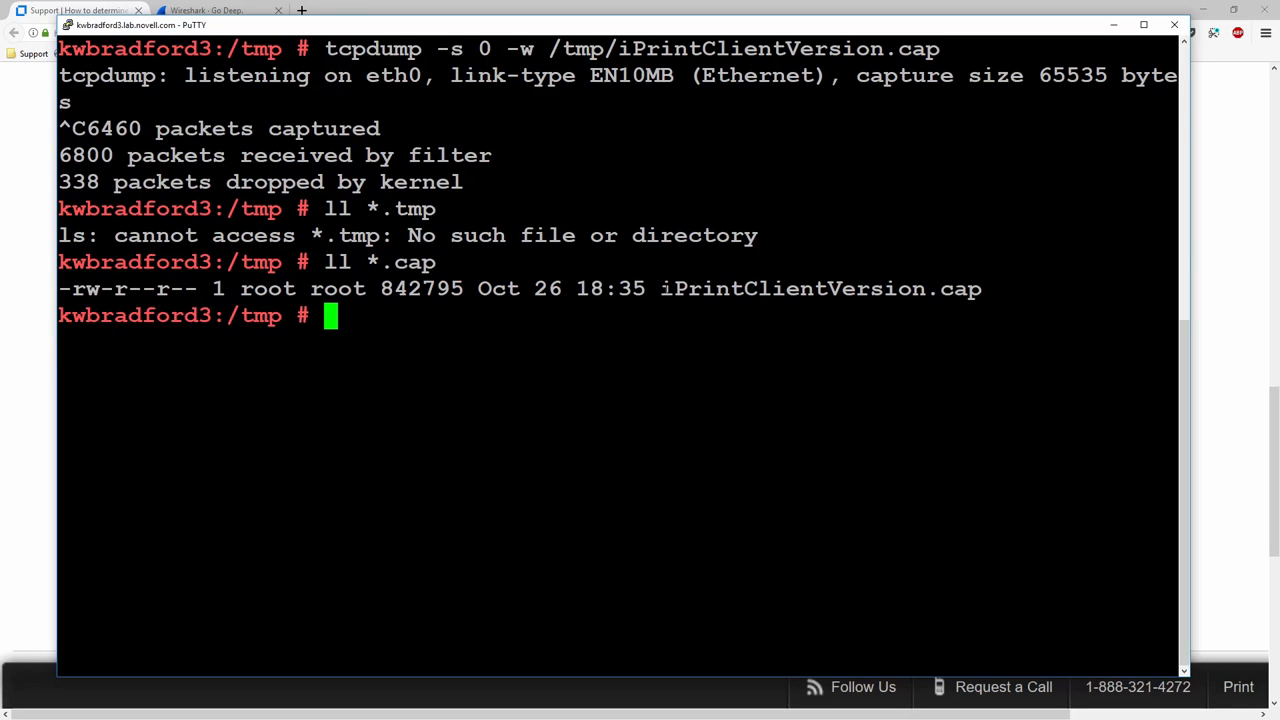
{"action": "left_click_drag", "start_coordinate": [660, 289], "coordinate": [970, 289]}
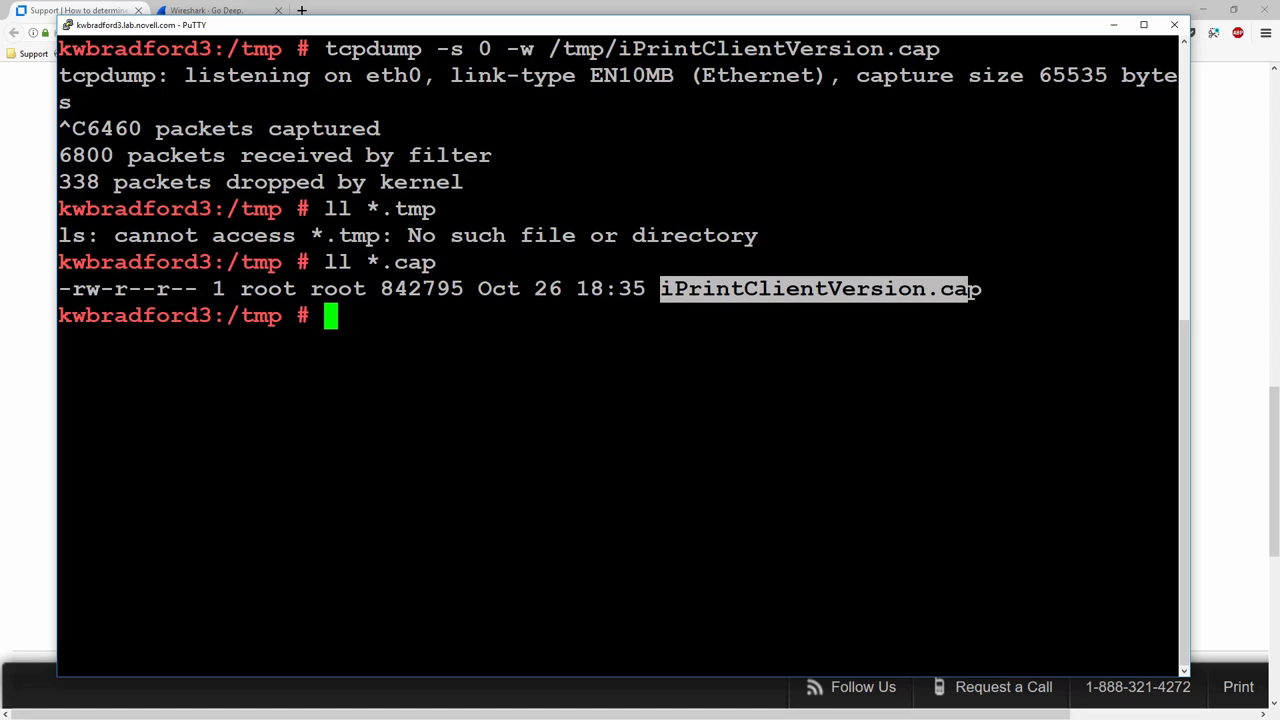
{"action": "left_click_drag", "start_coordinate": [420, 289], "coordinate": [386, 289]}
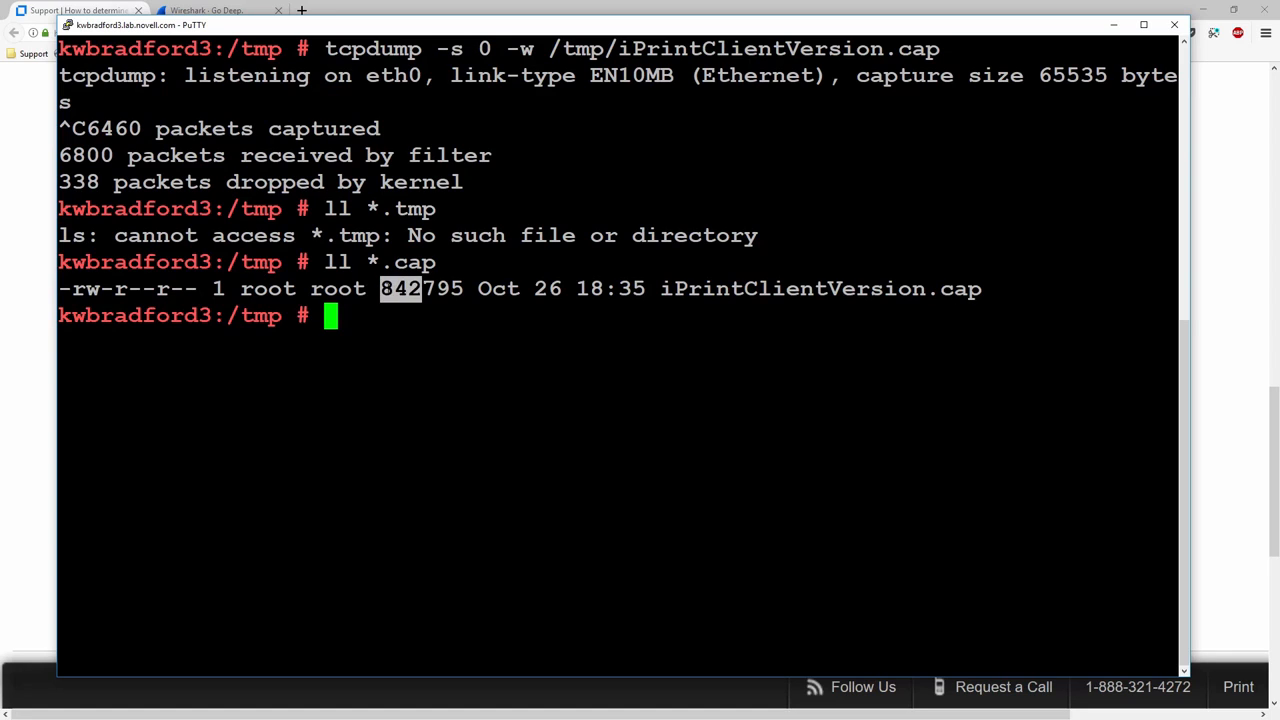
{"action": "left_click", "coordinate": [402, 289]}
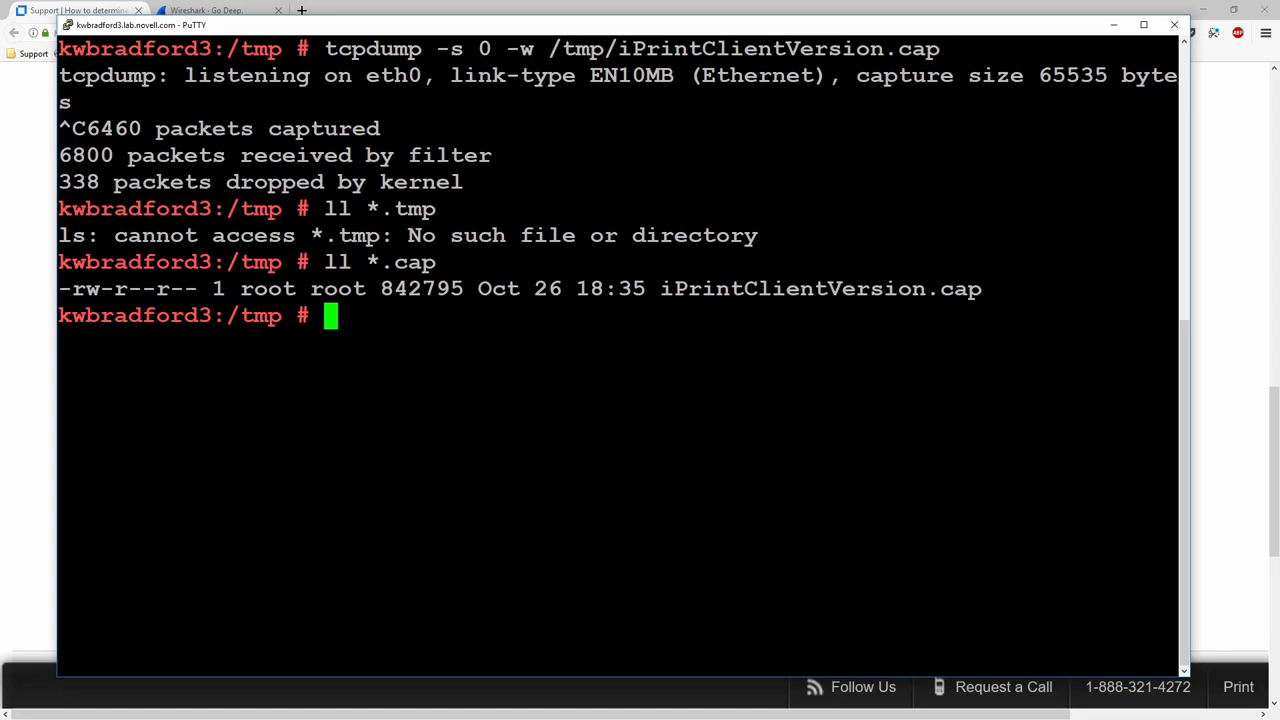
- Switch to WinSCP, refresh the remote /tmp folder and select iPrintClientVersion.cap
{"action": "key", "text": "alt+Tab"}
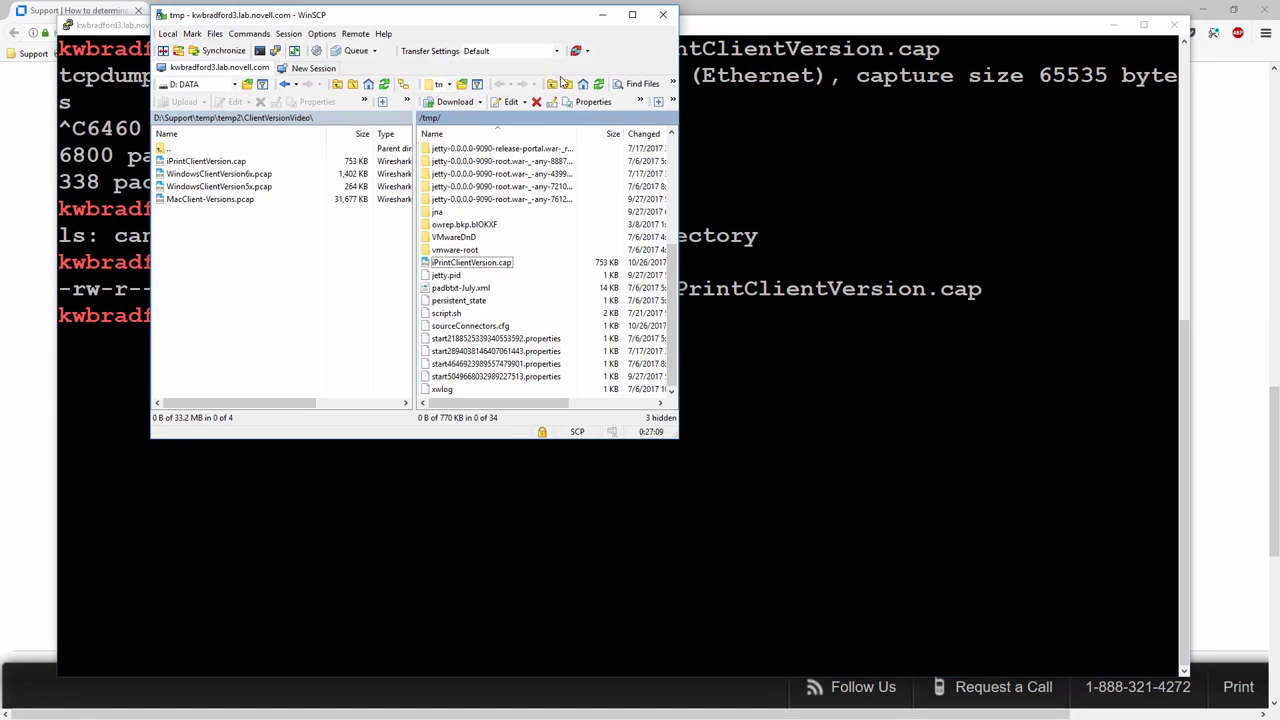
{"action": "left_click", "coordinate": [598, 84]}
{"action": "left_click", "coordinate": [467, 266]}
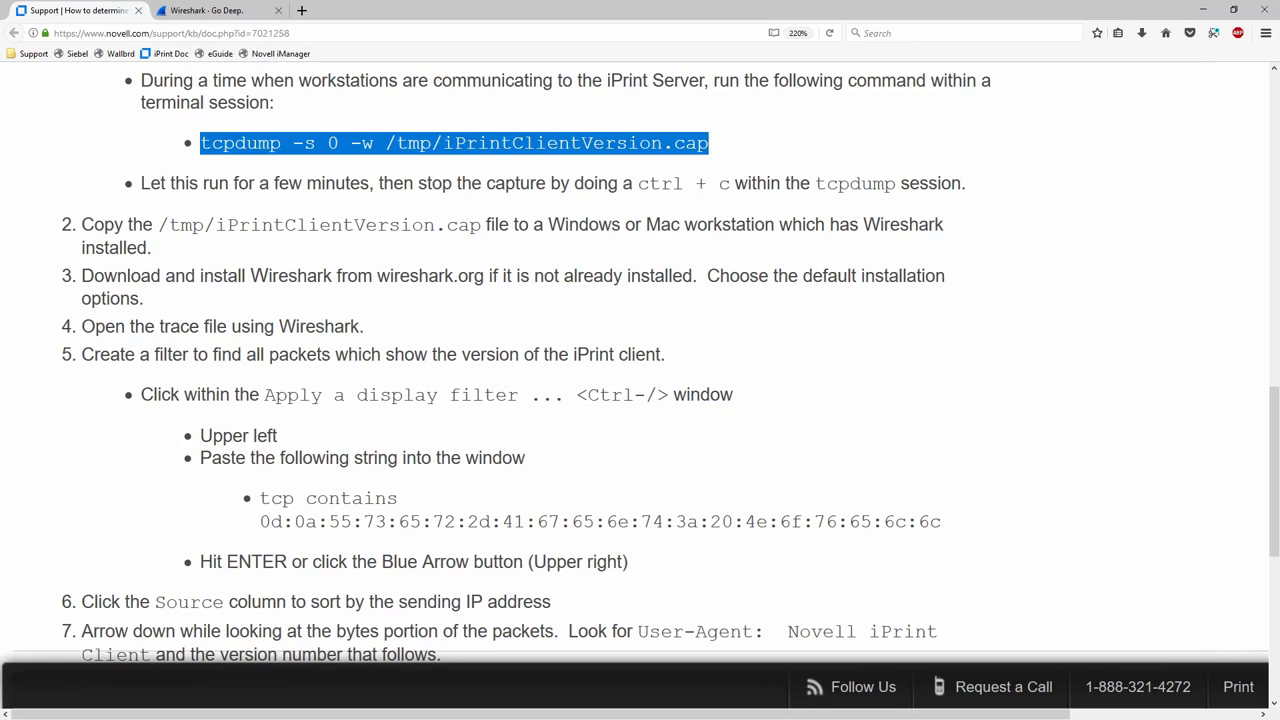
- Switch to the Wireshark website in the browser and show its download section with the available installers
{"action": "left_click", "coordinate": [214, 12]}
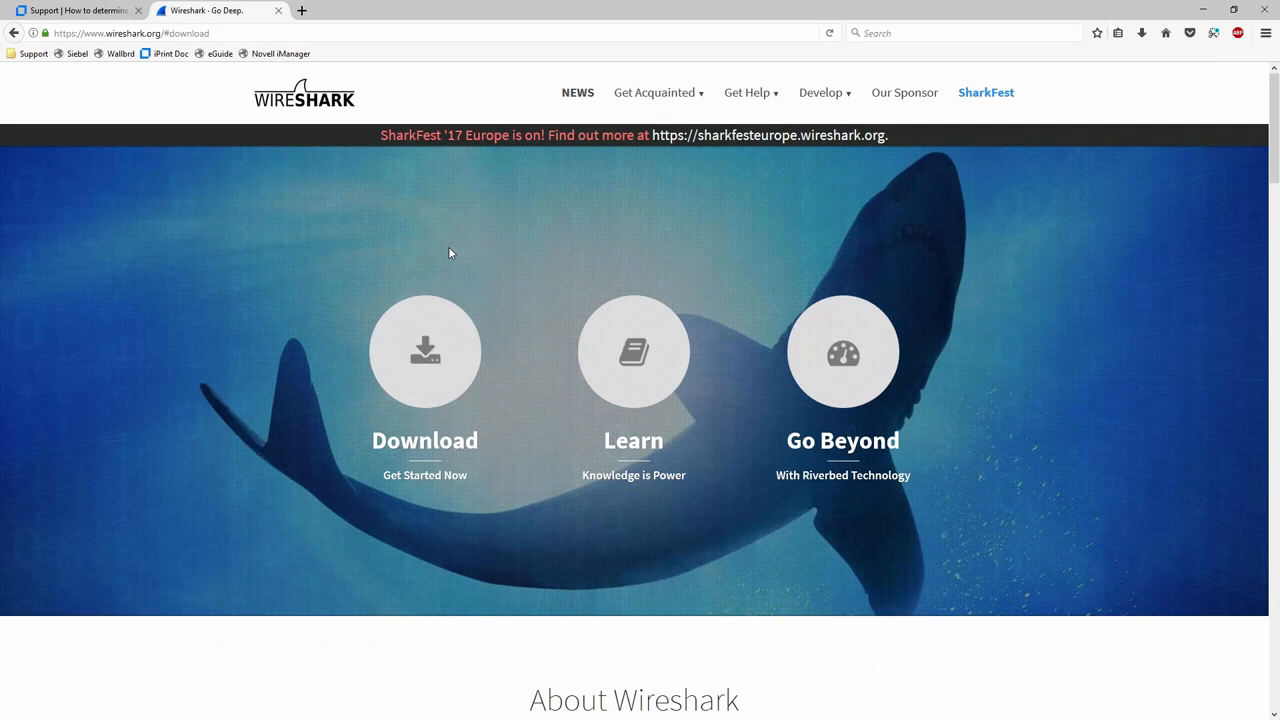
{"action": "left_click", "coordinate": [431, 345]}
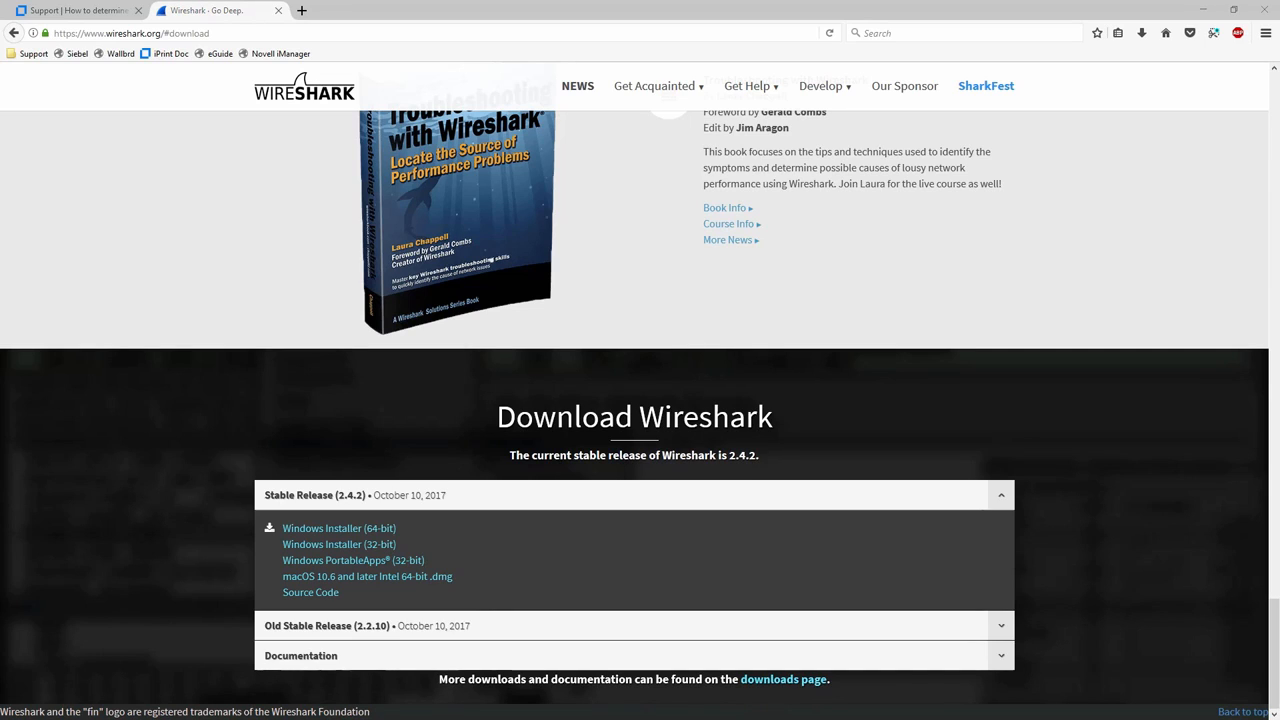
- Switch to Wireshark, look through the packet list of WindowsClientVersion5x.pcap and select packet 6
{"action": "key", "text": "alt+Tab"}
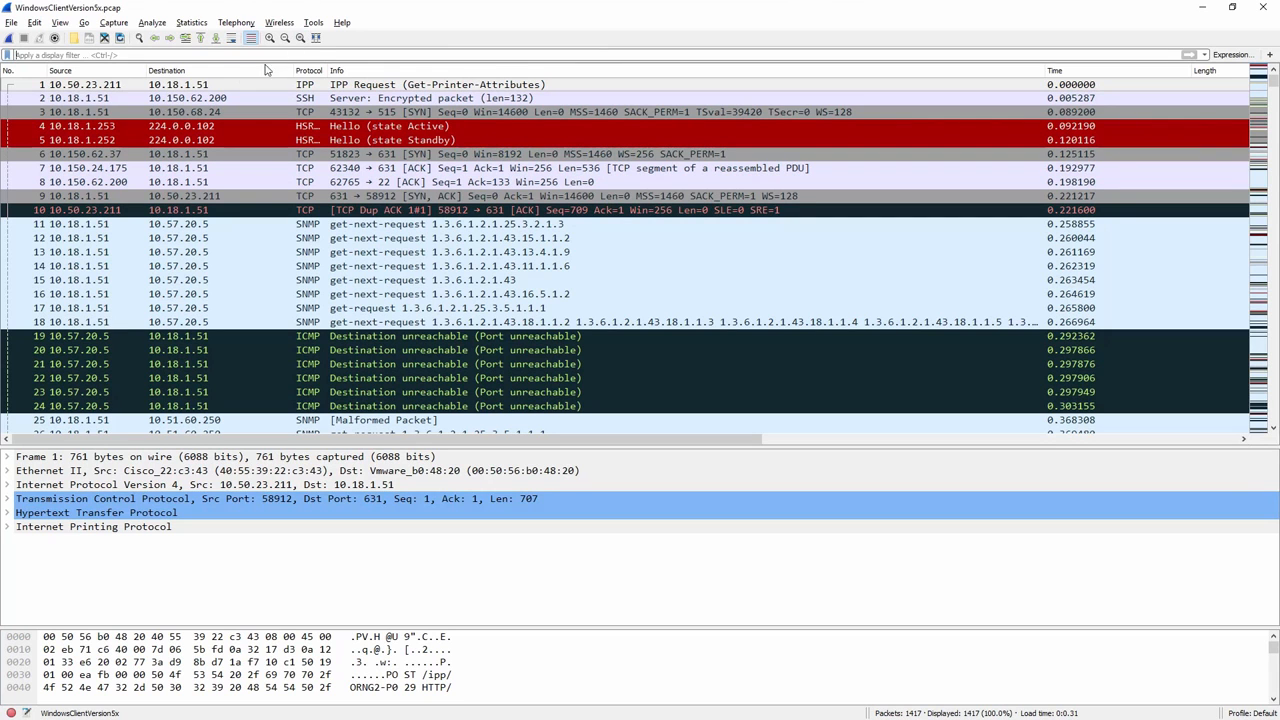
{"action": "scroll", "coordinate": [148, 200], "scroll_direction": "down", "scroll_amount": 4}
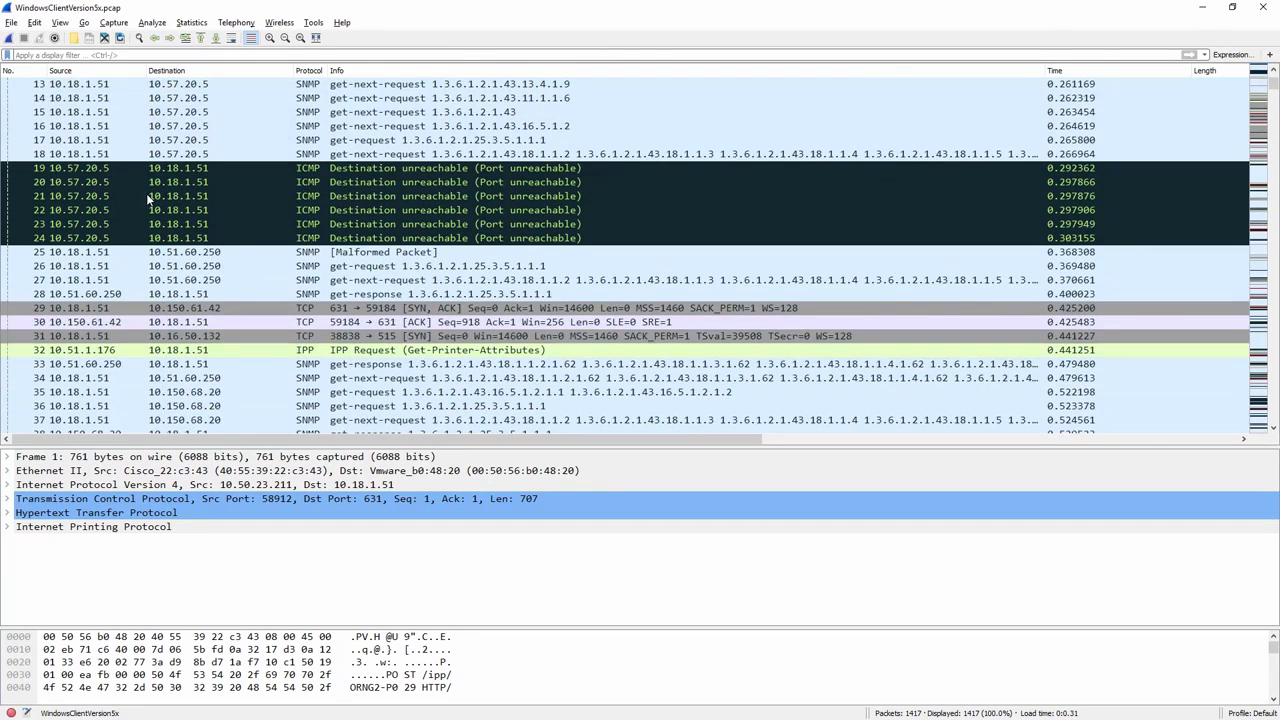
{"action": "scroll", "coordinate": [148, 200], "scroll_direction": "up", "scroll_amount": 4}
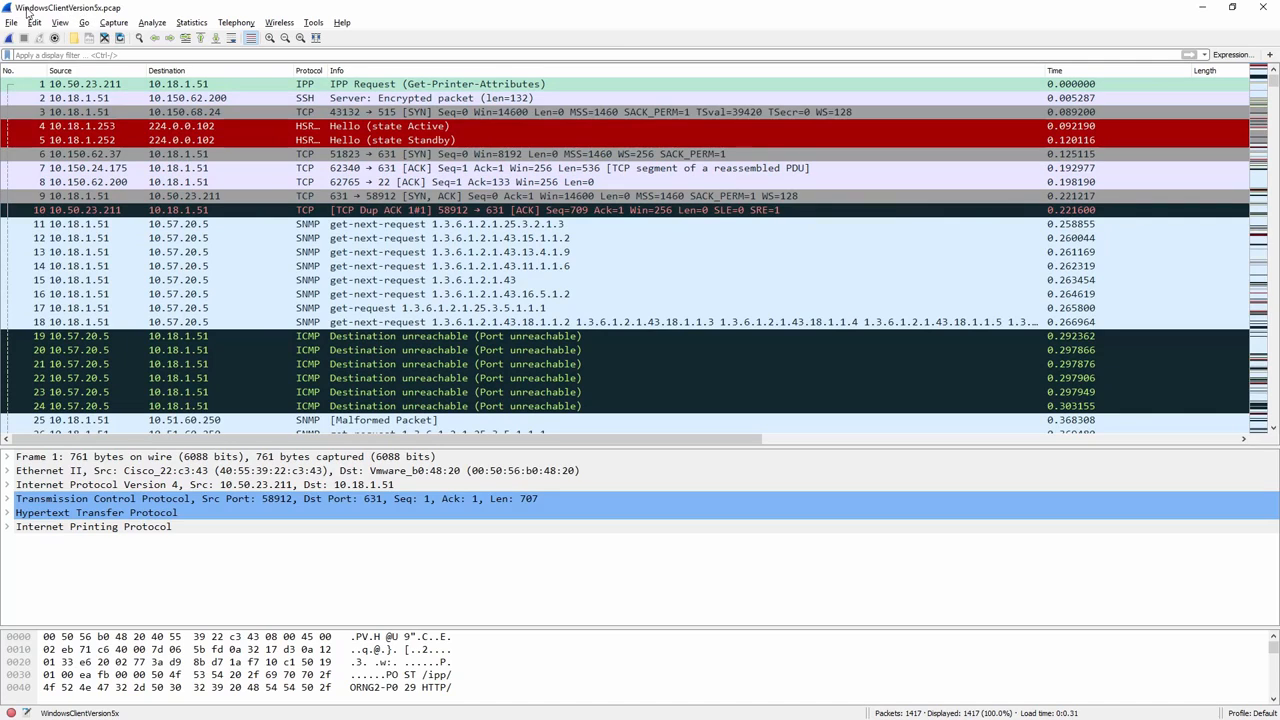
{"action": "left_click", "coordinate": [96, 155]}
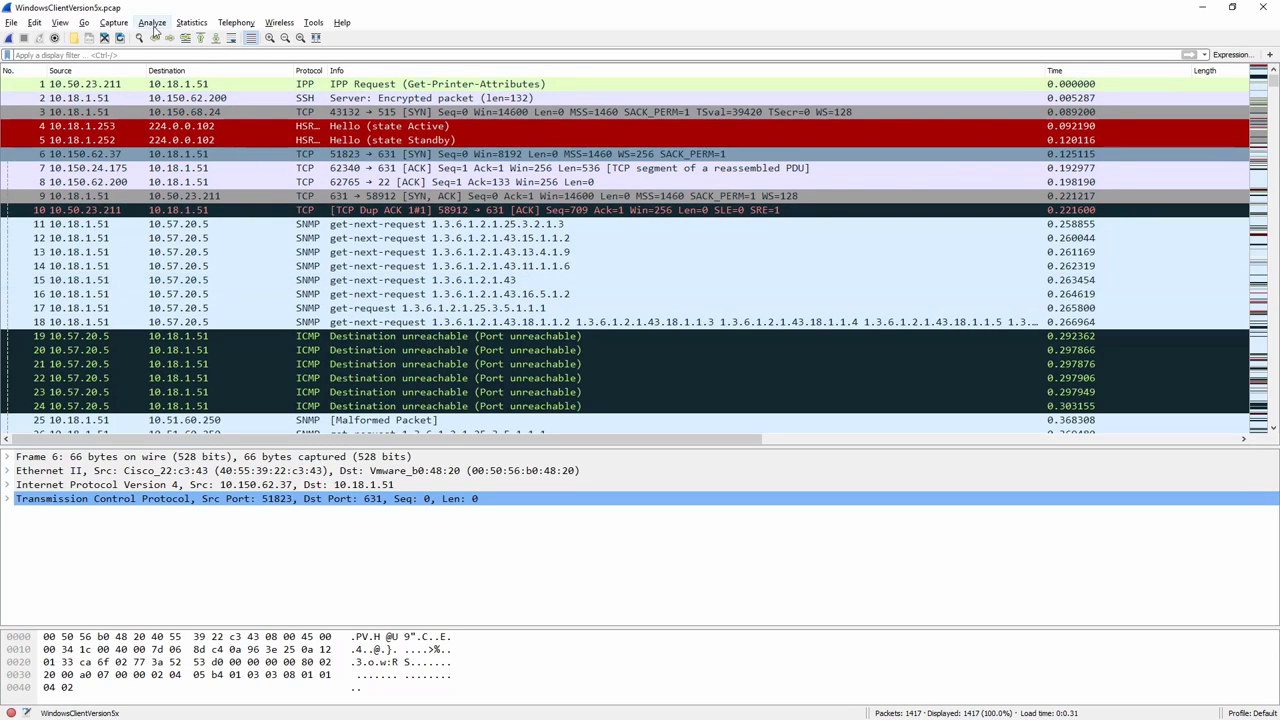
- Enlarge the packet text by several zoom levels and widen the Source column to fit the full IP addresses
{"action": "left_click", "coordinate": [61, 22]}
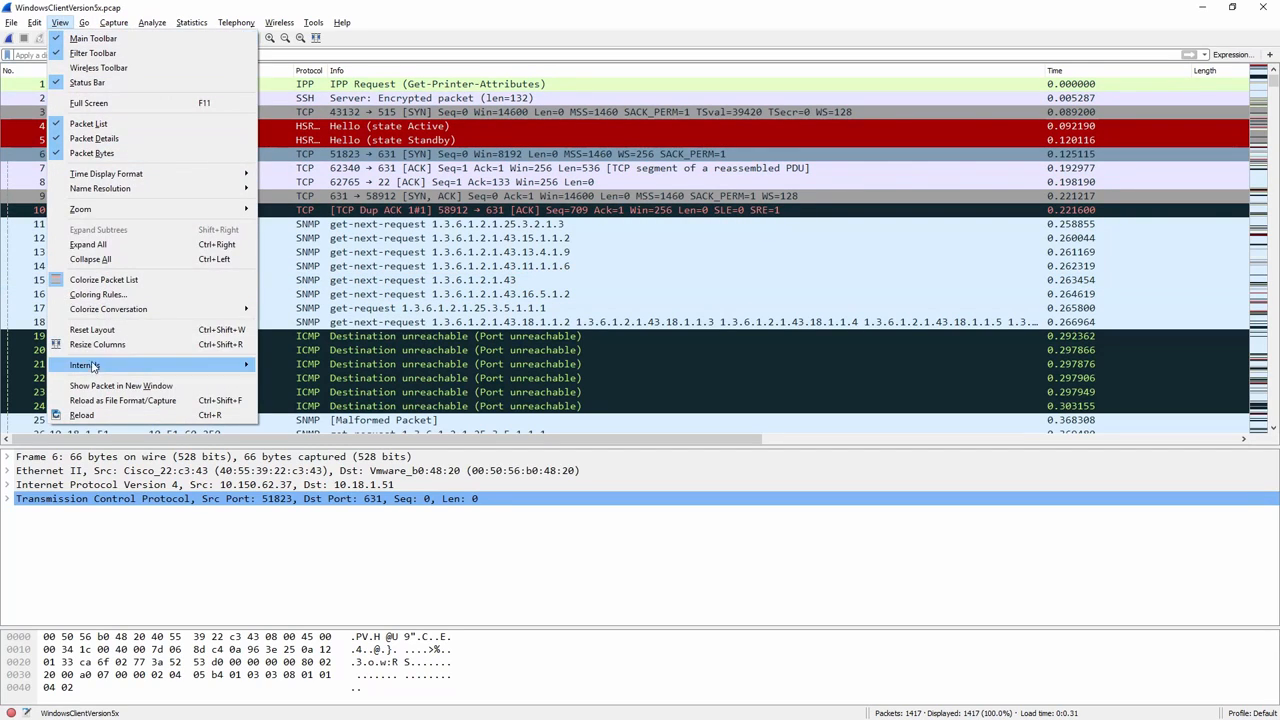
{"action": "mouse_move", "coordinate": [146, 207]}
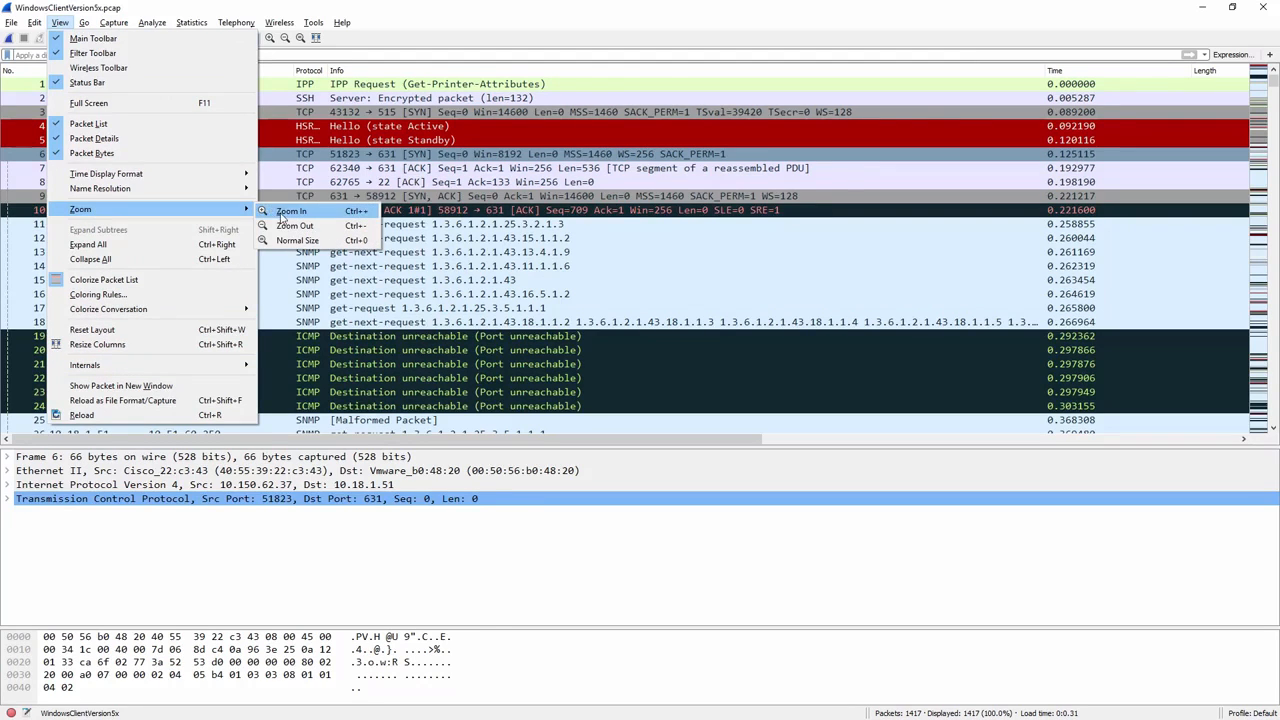
{"action": "left_click", "coordinate": [284, 212]}
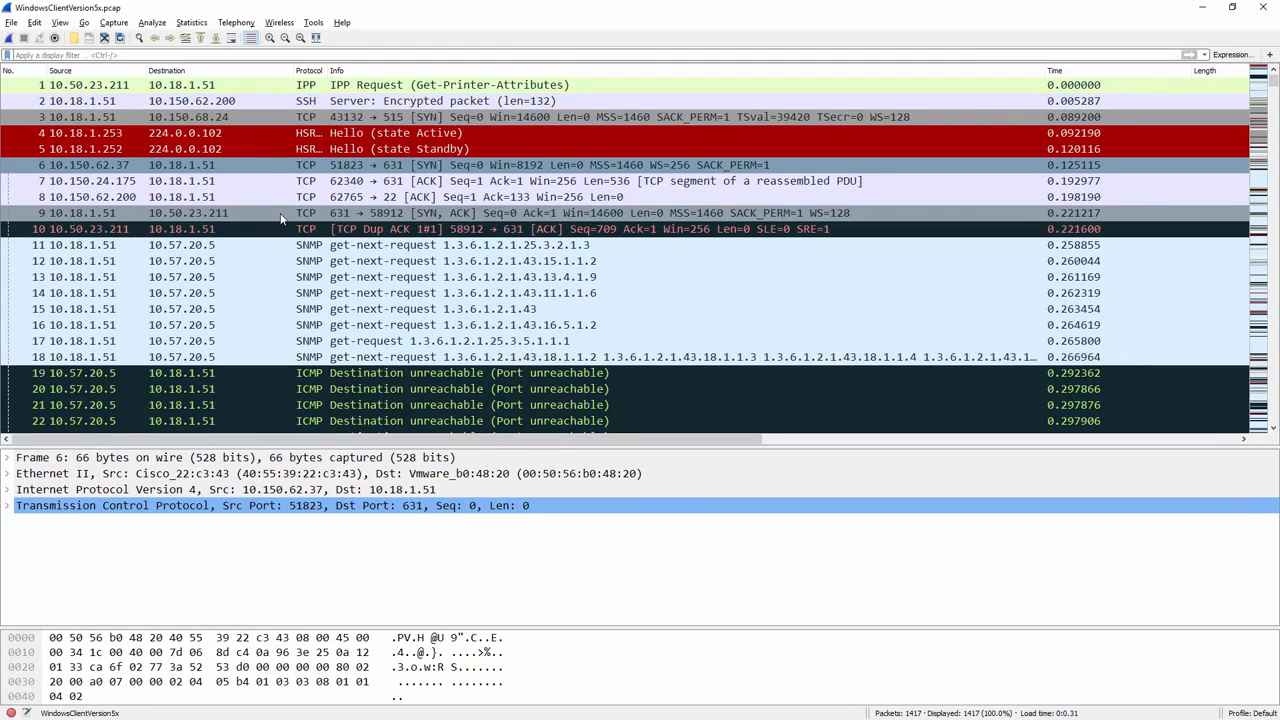
{"action": "key", "text": "ctrl+plus"}
{"action": "key", "text": "ctrl+plus"}
{"action": "key", "text": "ctrl+plus"}
{"action": "key", "text": "ctrl+plus"}
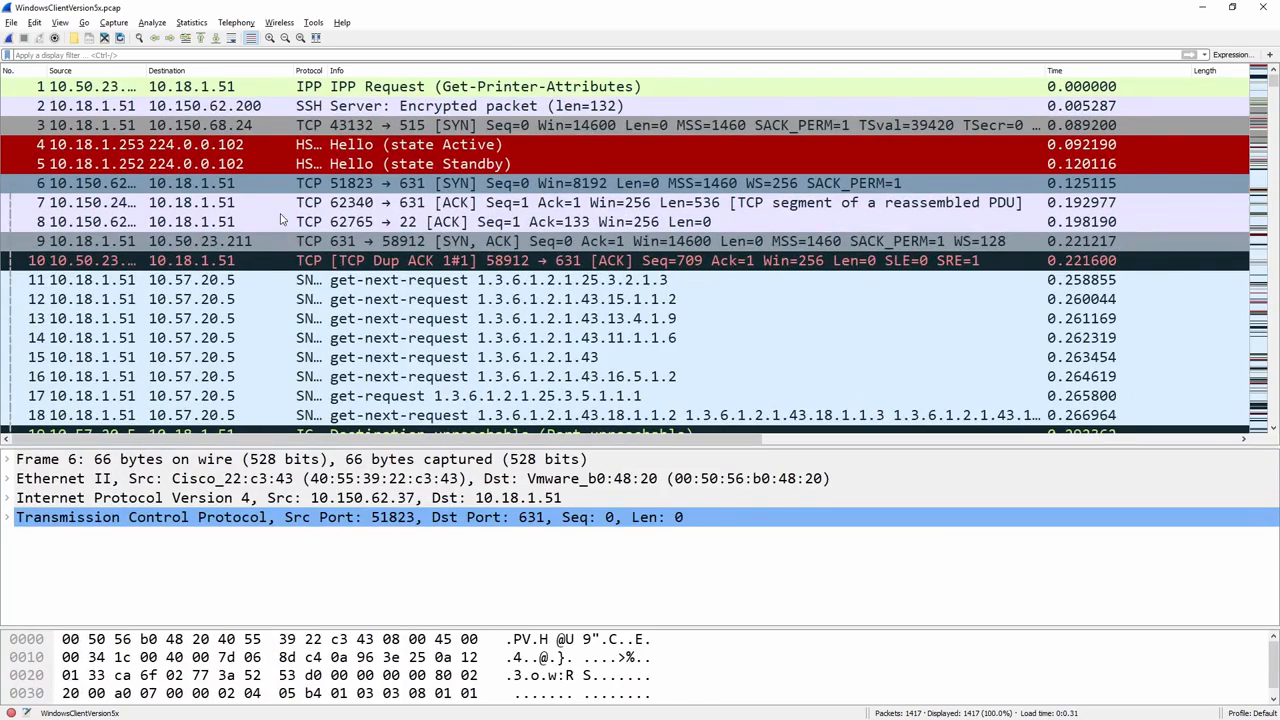
{"action": "key", "text": "ctrl+plus"}
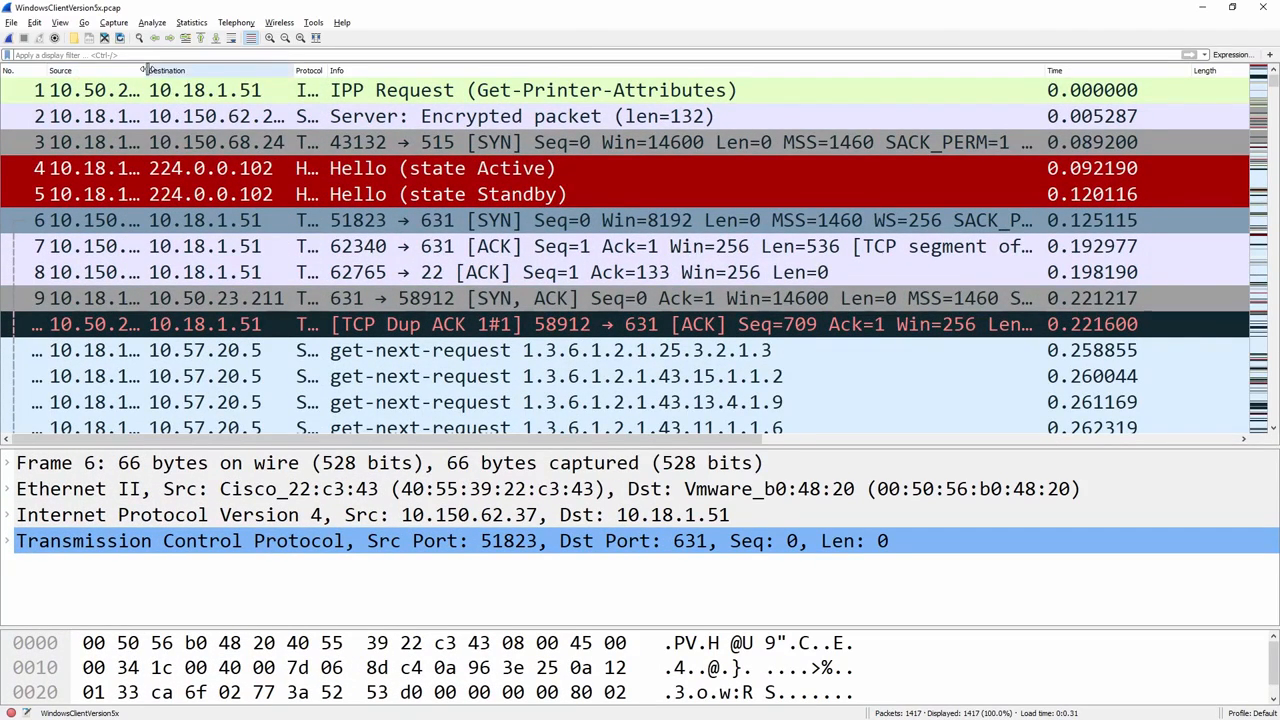
{"action": "left_click_drag", "start_coordinate": [145, 70], "coordinate": [333, 70]}
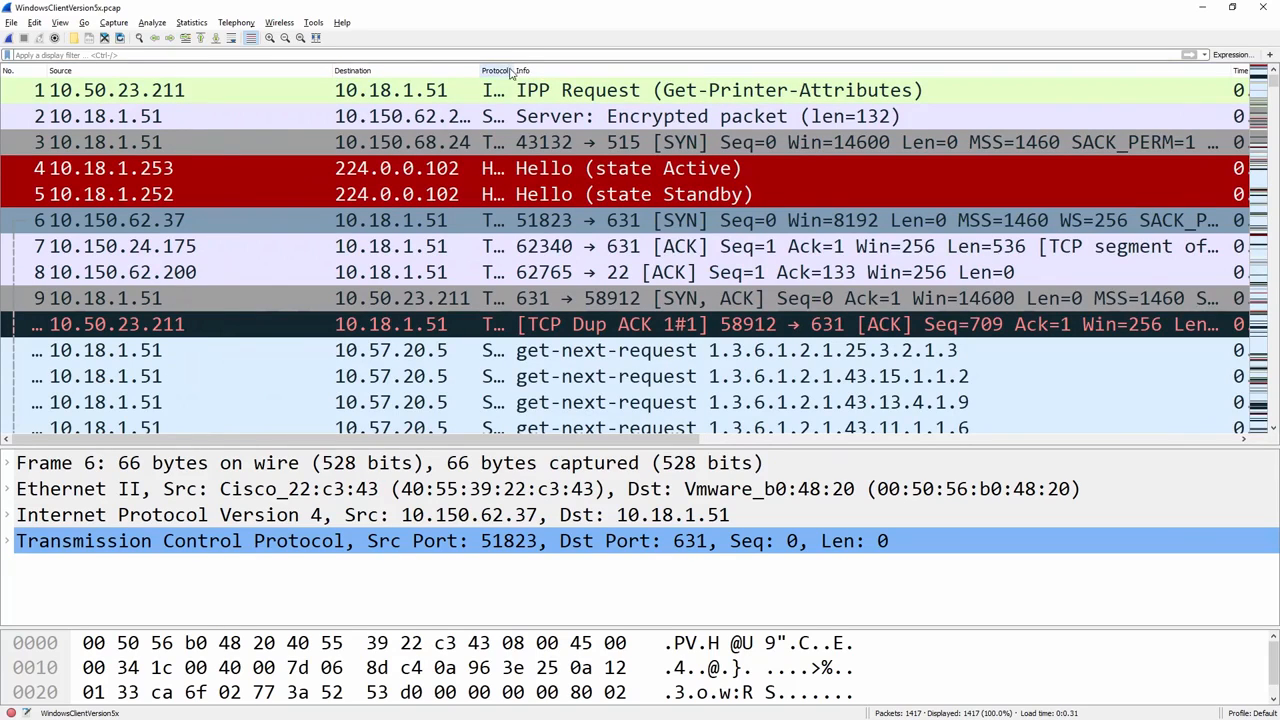
- Widen the Protocol and No. columns to show their full values and look through the unfiltered packets
{"action": "left_click_drag", "start_coordinate": [513, 70], "coordinate": [611, 80]}
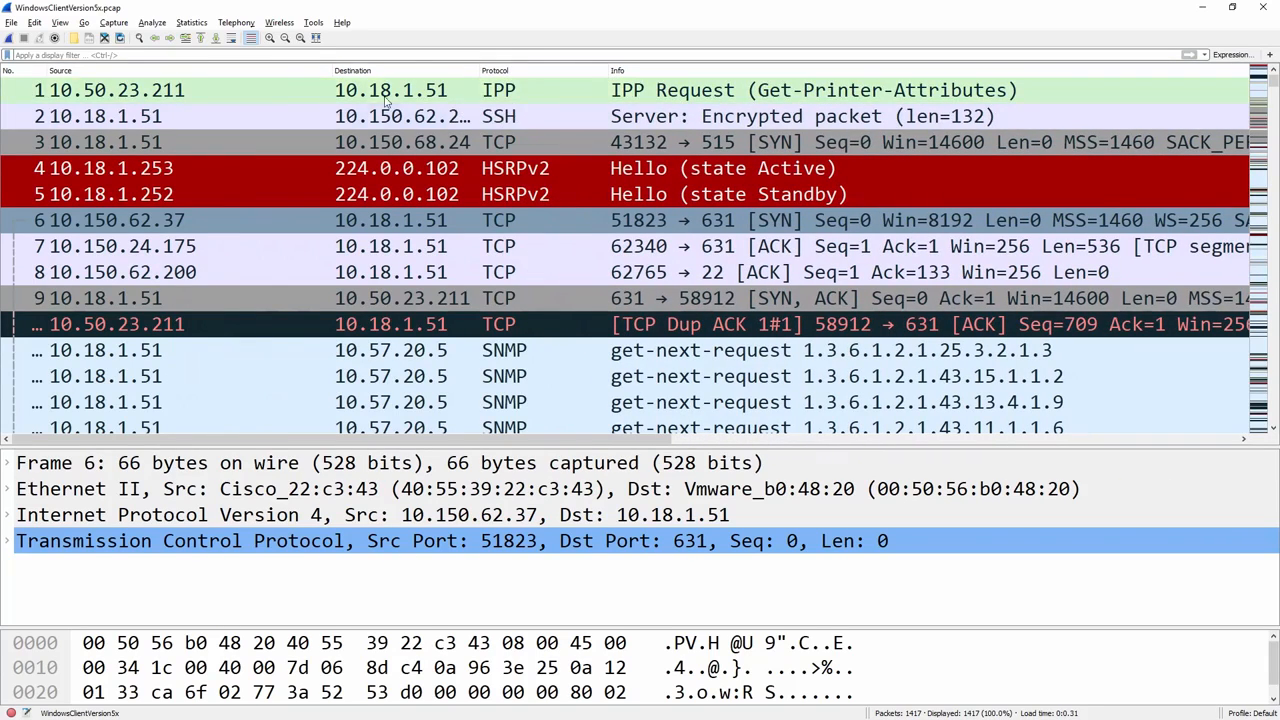
{"action": "left_click_drag", "start_coordinate": [47, 70], "coordinate": [86, 74]}
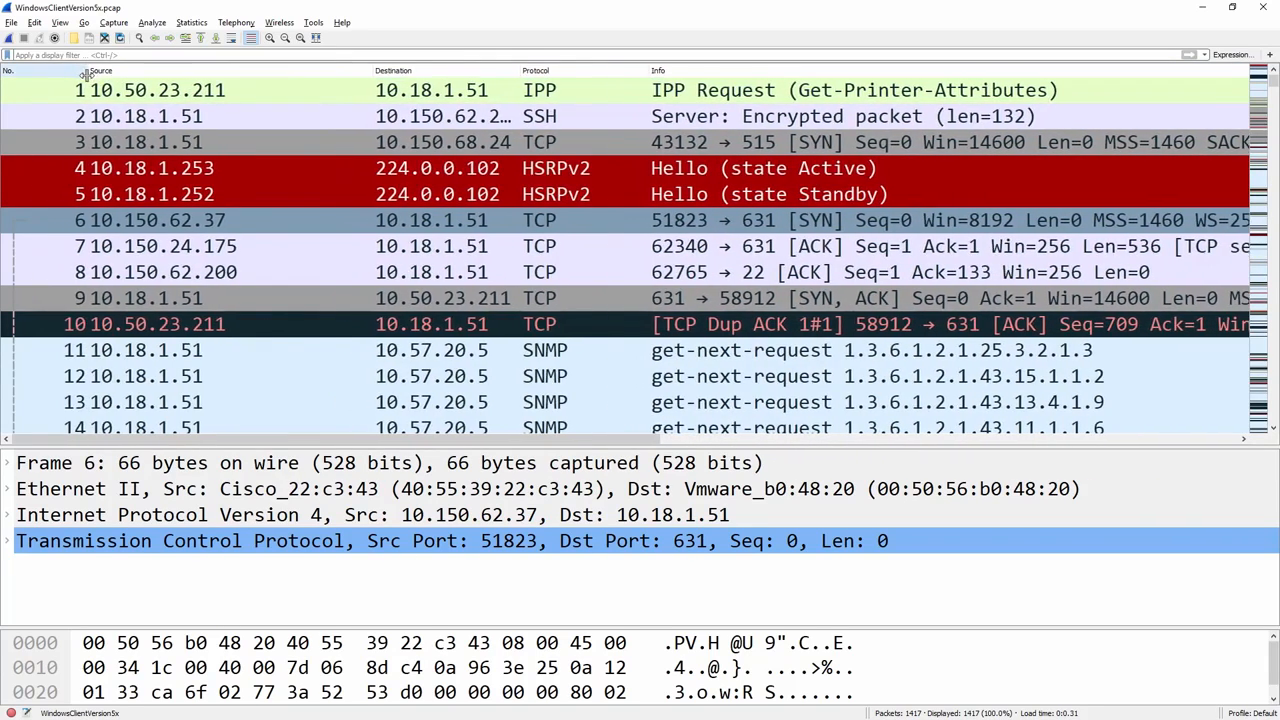
{"action": "scroll", "coordinate": [690, 165], "scroll_direction": "down", "scroll_amount": 11}
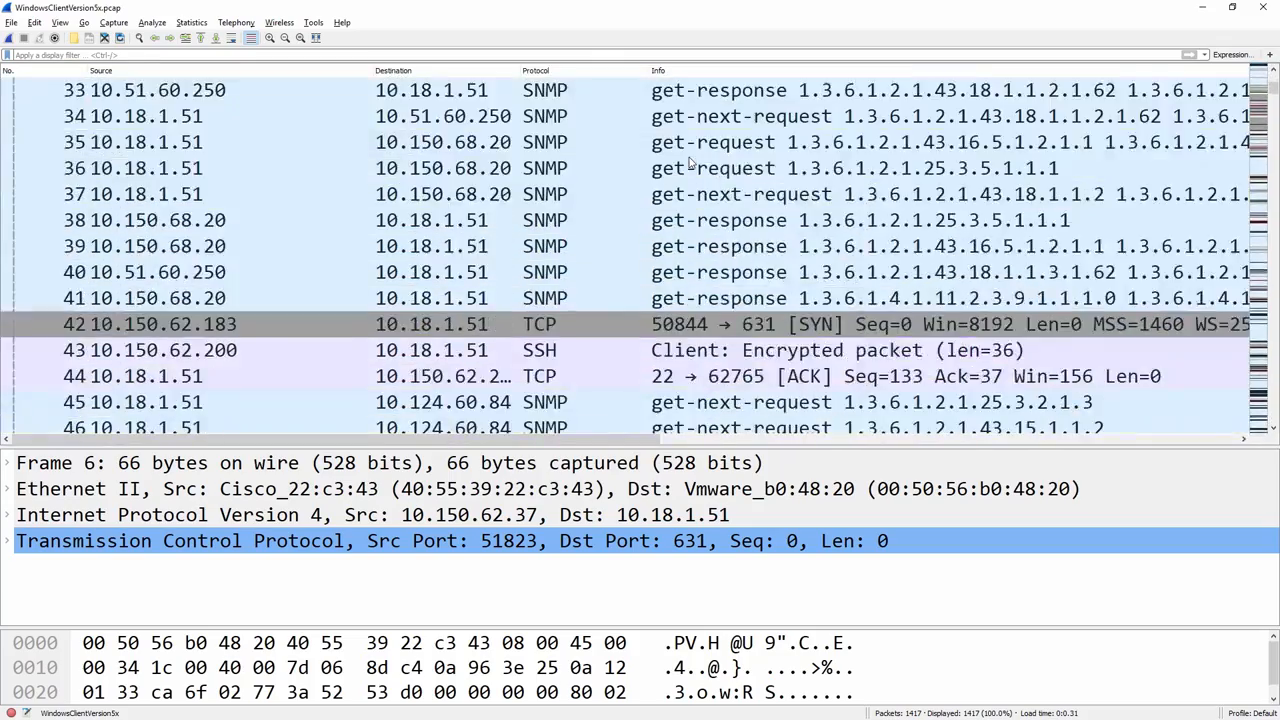
{"action": "scroll", "coordinate": [690, 165], "scroll_direction": "down", "scroll_amount": 10}
{"action": "scroll", "coordinate": [690, 165], "scroll_direction": "up", "scroll_amount": 7}
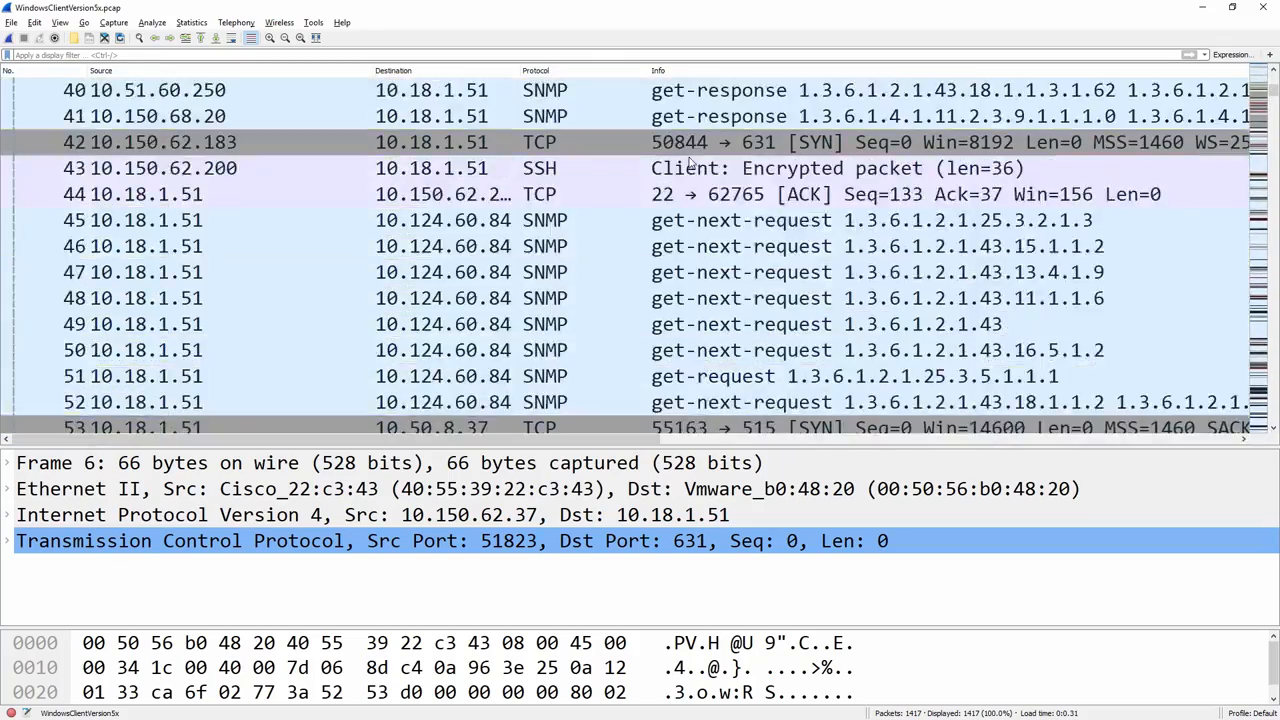
{"action": "scroll", "coordinate": [690, 165], "scroll_direction": "up", "scroll_amount": 13}
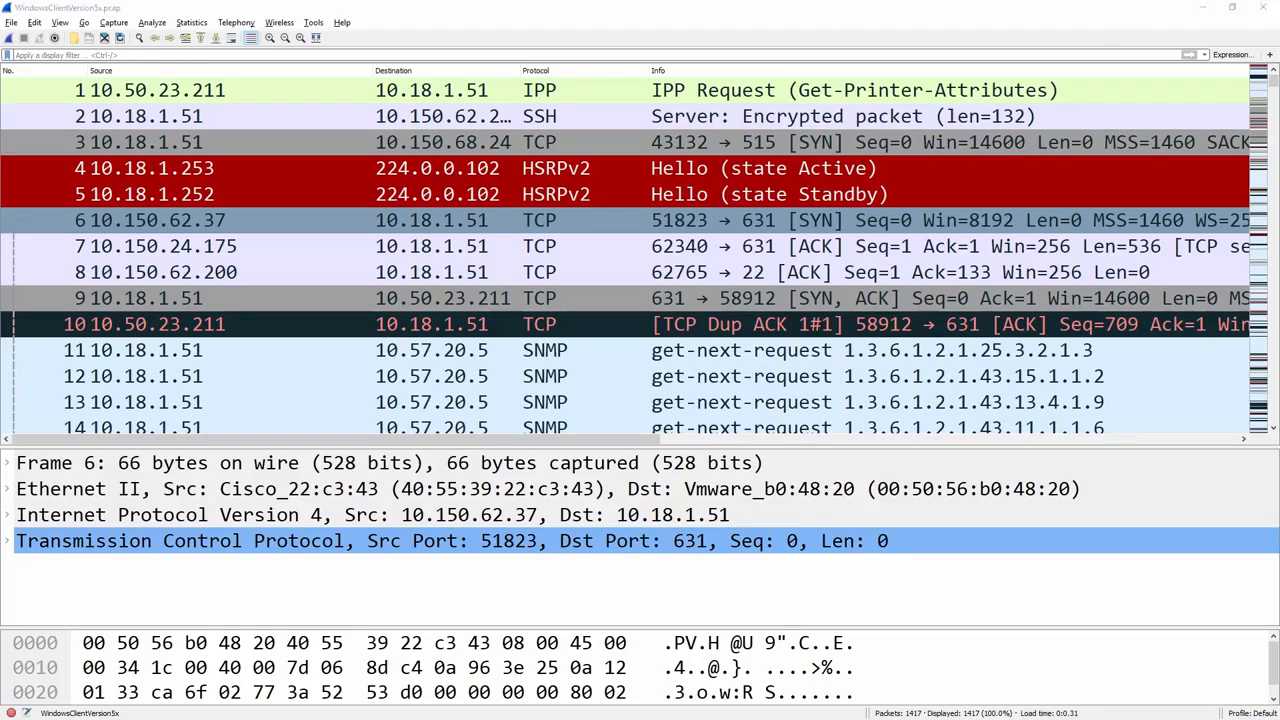
- Switch to the Novell support article in the browser and copy the "tcp contains" filter string from step 5
{"action": "key", "text": "alt+Tab"}
{"action": "left_click", "coordinate": [103, 11]}
{"action": "scroll", "coordinate": [480, 414], "scroll_direction": "down", "scroll_amount": 5}
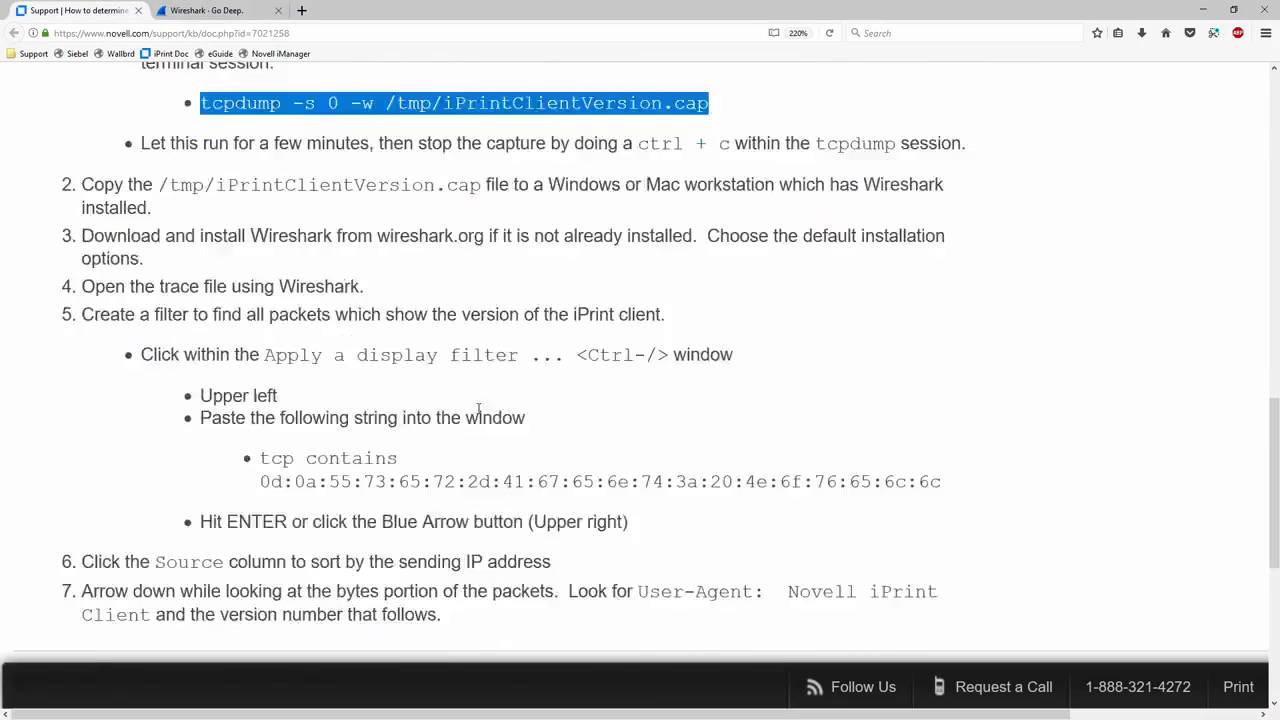
{"action": "scroll", "coordinate": [472, 400], "scroll_direction": "up", "scroll_amount": 4}
{"action": "left_click_drag", "start_coordinate": [262, 458], "coordinate": [942, 482]}
{"action": "right_click", "coordinate": [900, 482]}
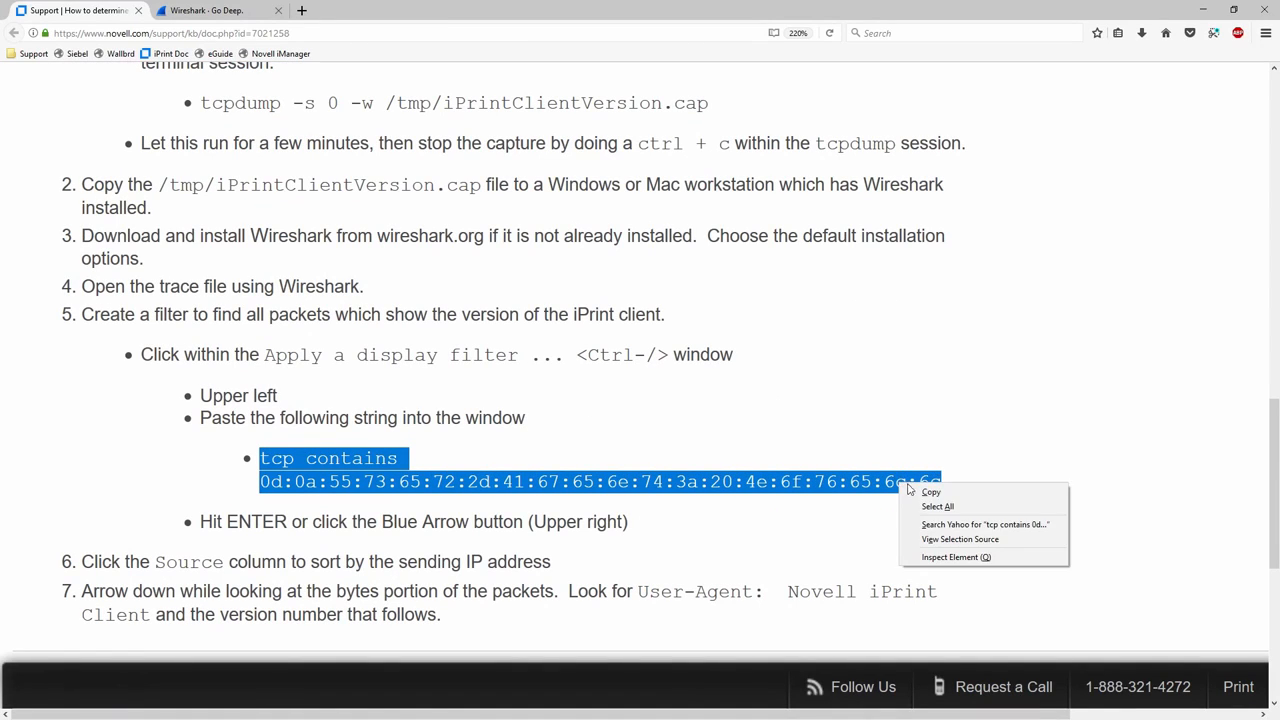
{"action": "left_click", "coordinate": [925, 490]}
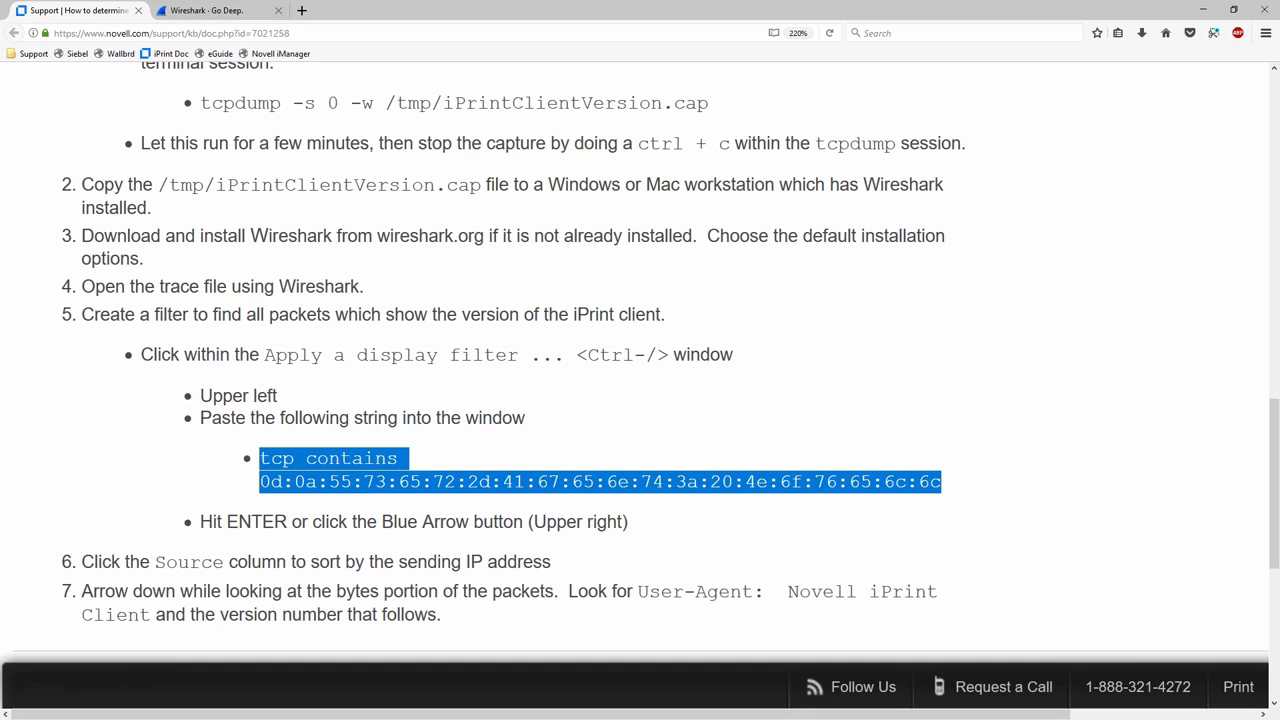
- Switch to Wireshark and apply the display filter "tcp contains 0d:0a:55:73:65:72:2d:41:67:65:6e:74:3a:20:4e:6f:76:65:6c:6c"
{"action": "key", "text": "alt+Tab"}
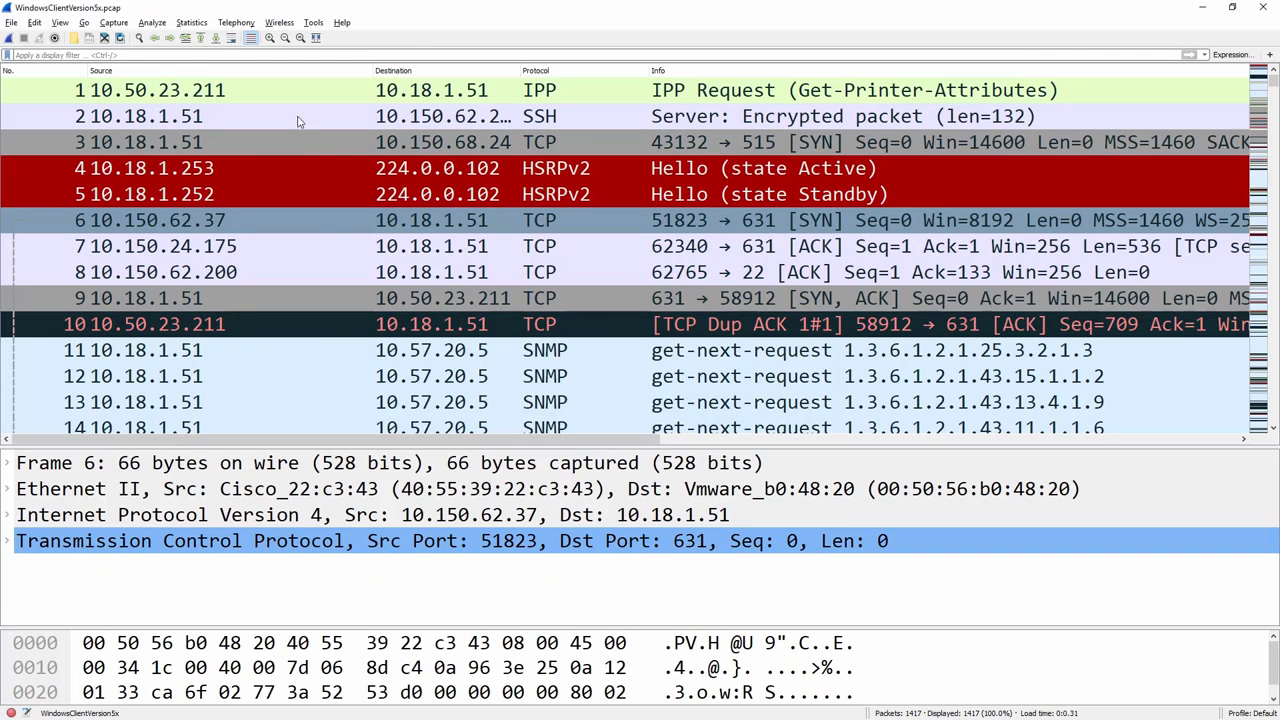
{"action": "left_click", "coordinate": [218, 55]}
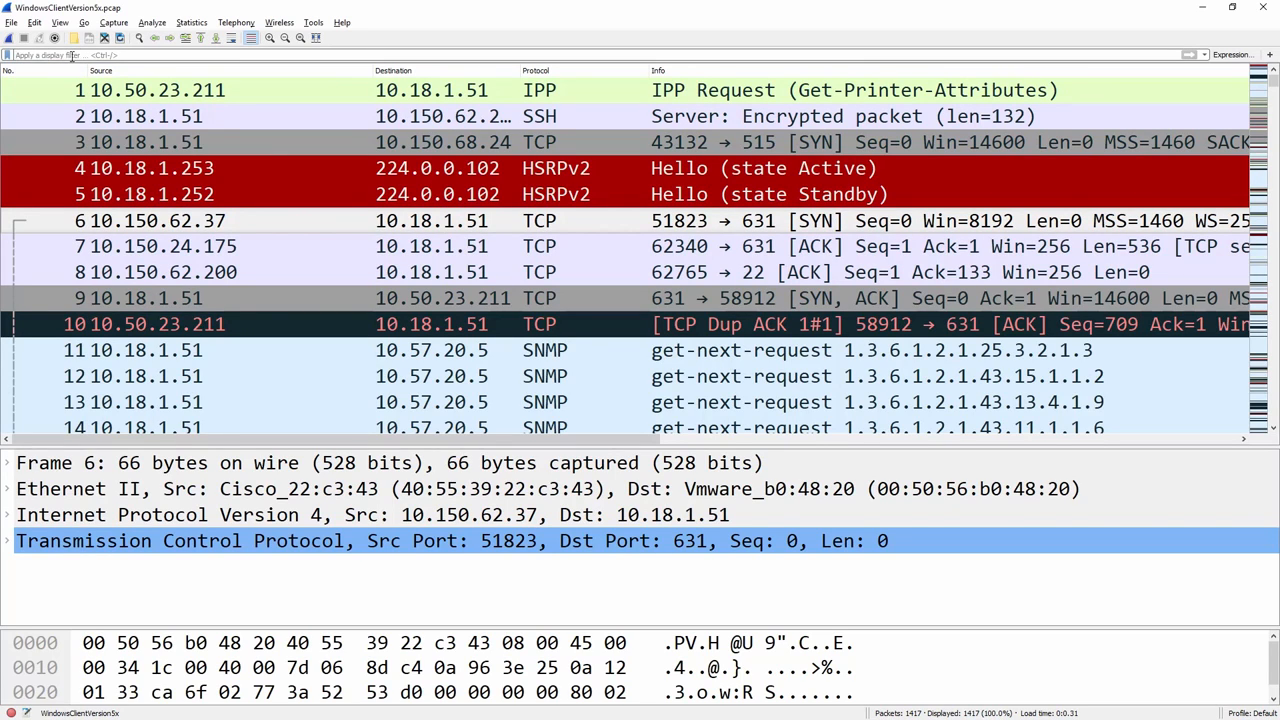
{"action": "key", "text": "ctrl+v"}
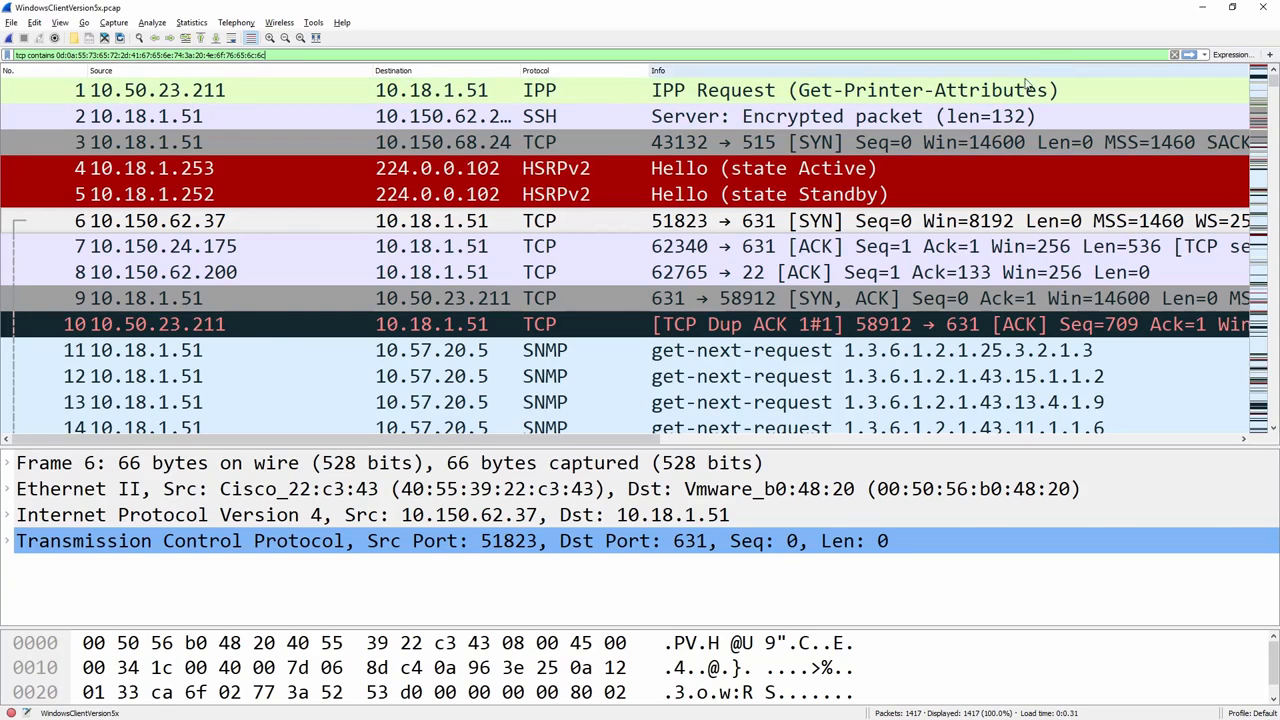
{"action": "key", "text": "Return"}
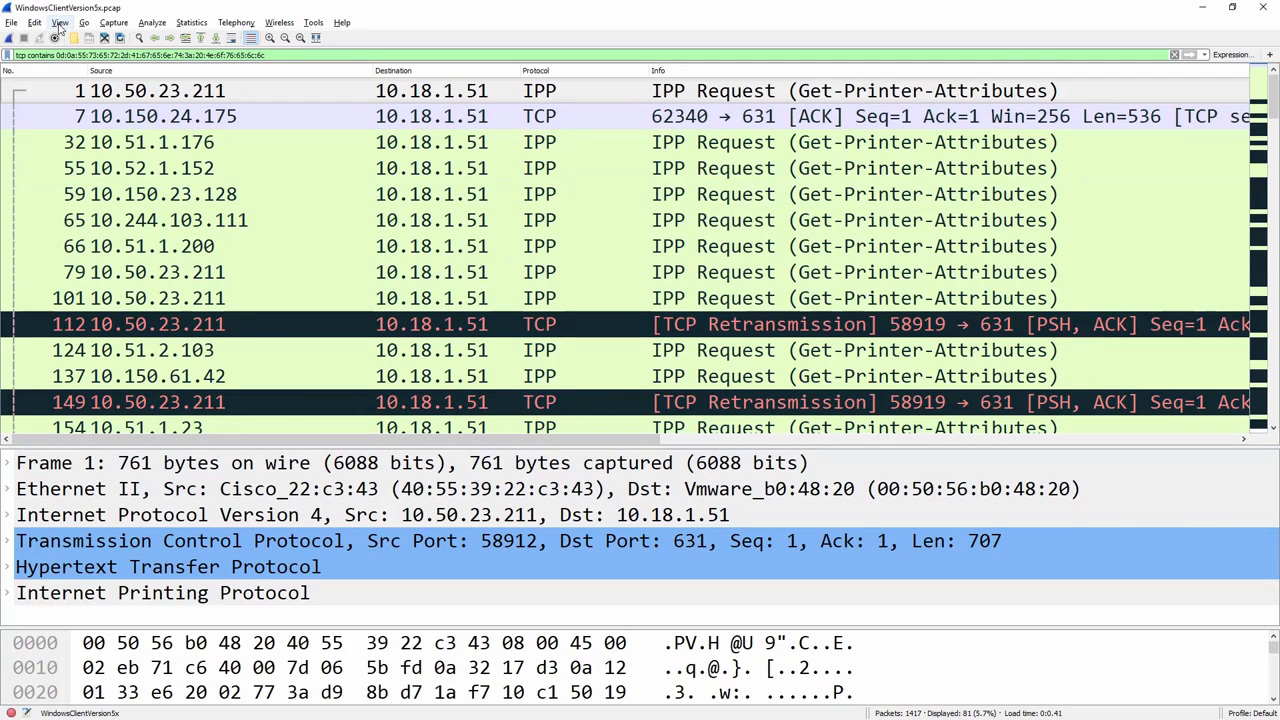
- Sort the filtered packets by source address and go through the first entries, packets 1361, 59, 196 and 647
{"action": "left_click", "coordinate": [118, 72]}
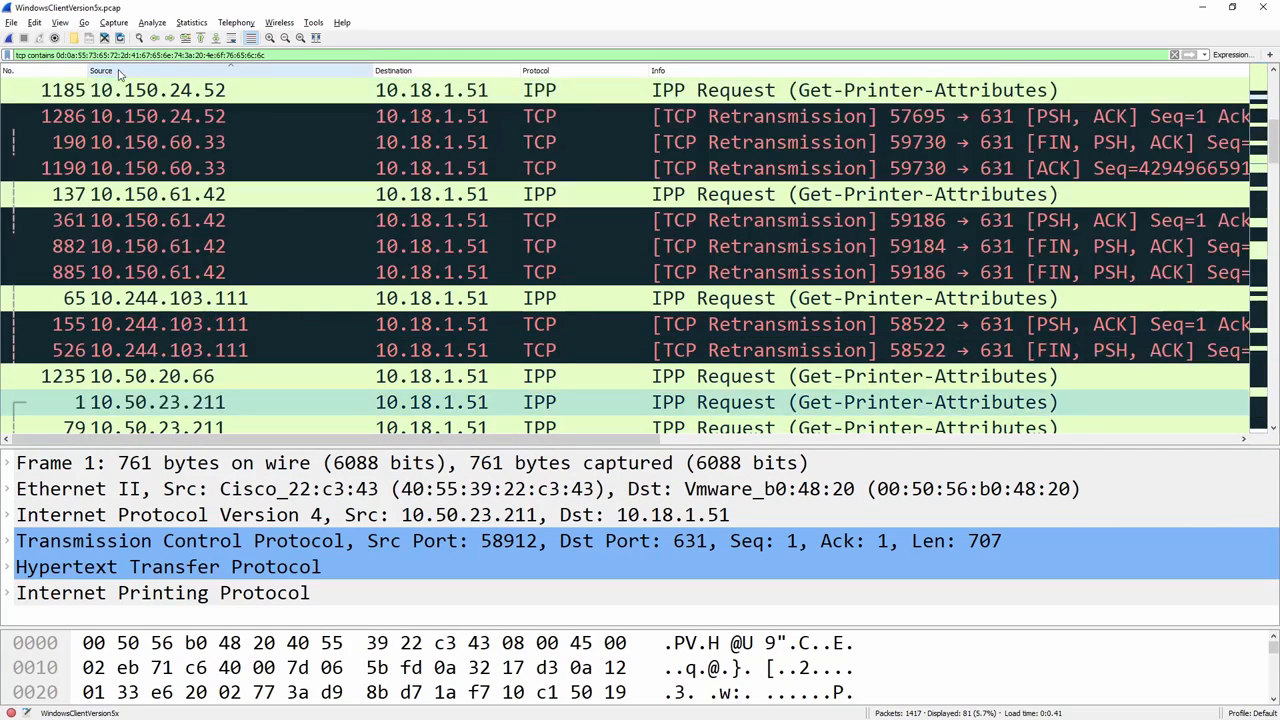
{"action": "scroll", "coordinate": [203, 167], "scroll_direction": "up", "scroll_amount": 3}
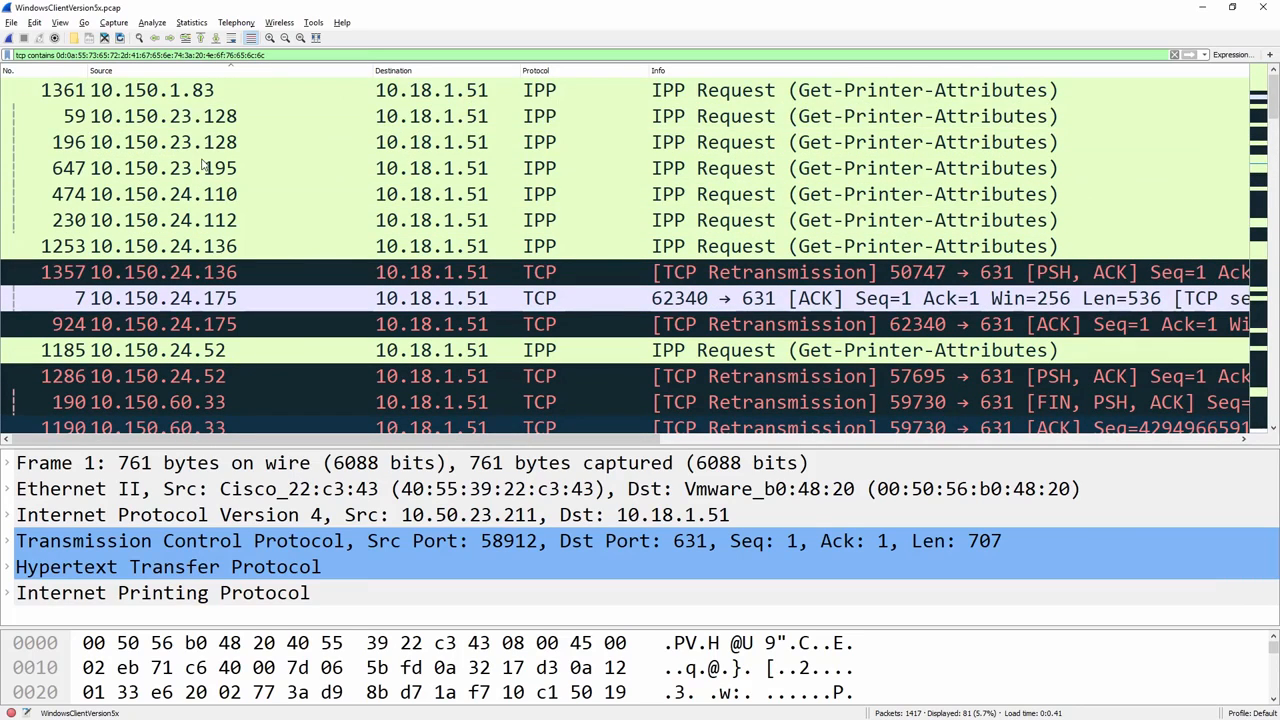
{"action": "left_click", "coordinate": [173, 92]}
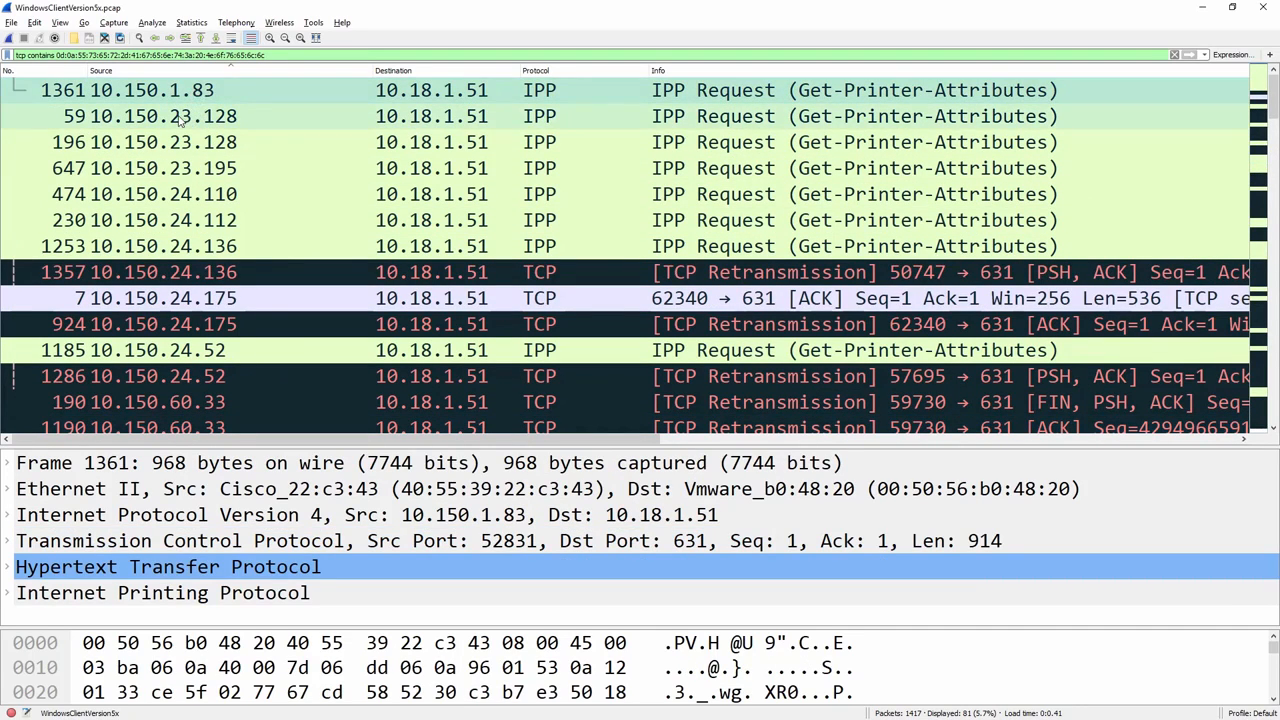
{"action": "left_click", "coordinate": [183, 116]}
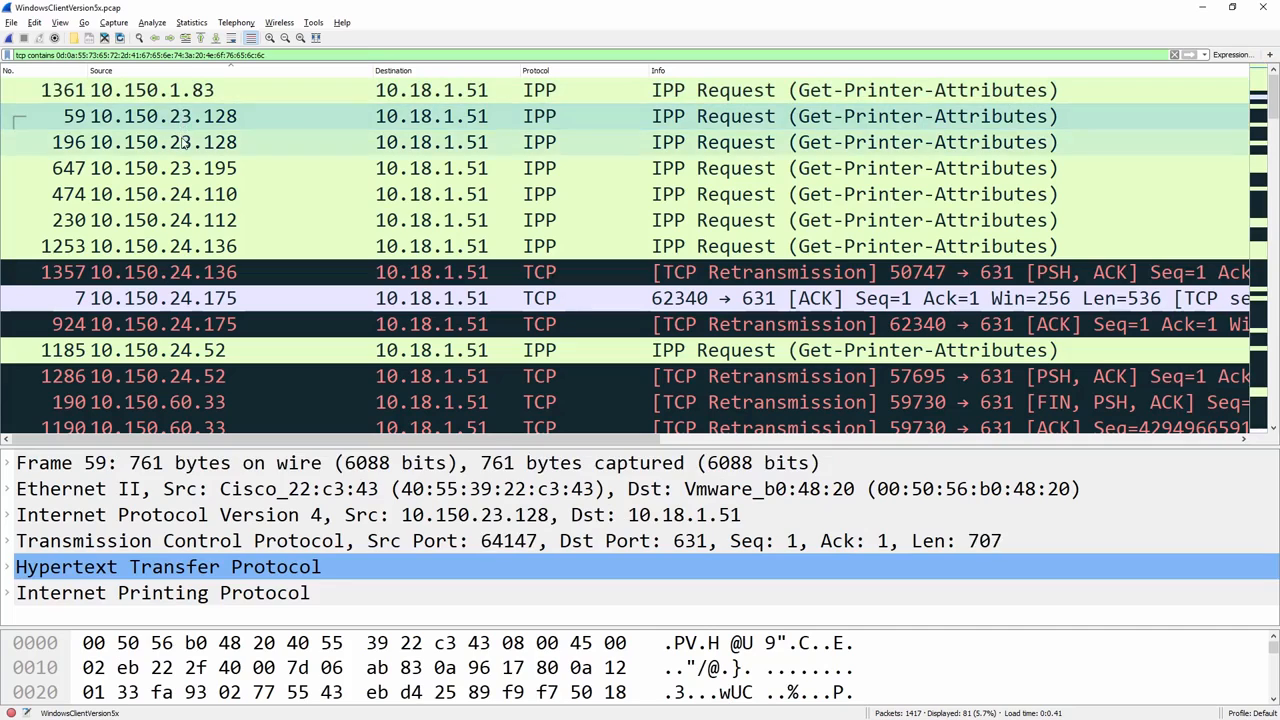
{"action": "left_click", "coordinate": [198, 145]}
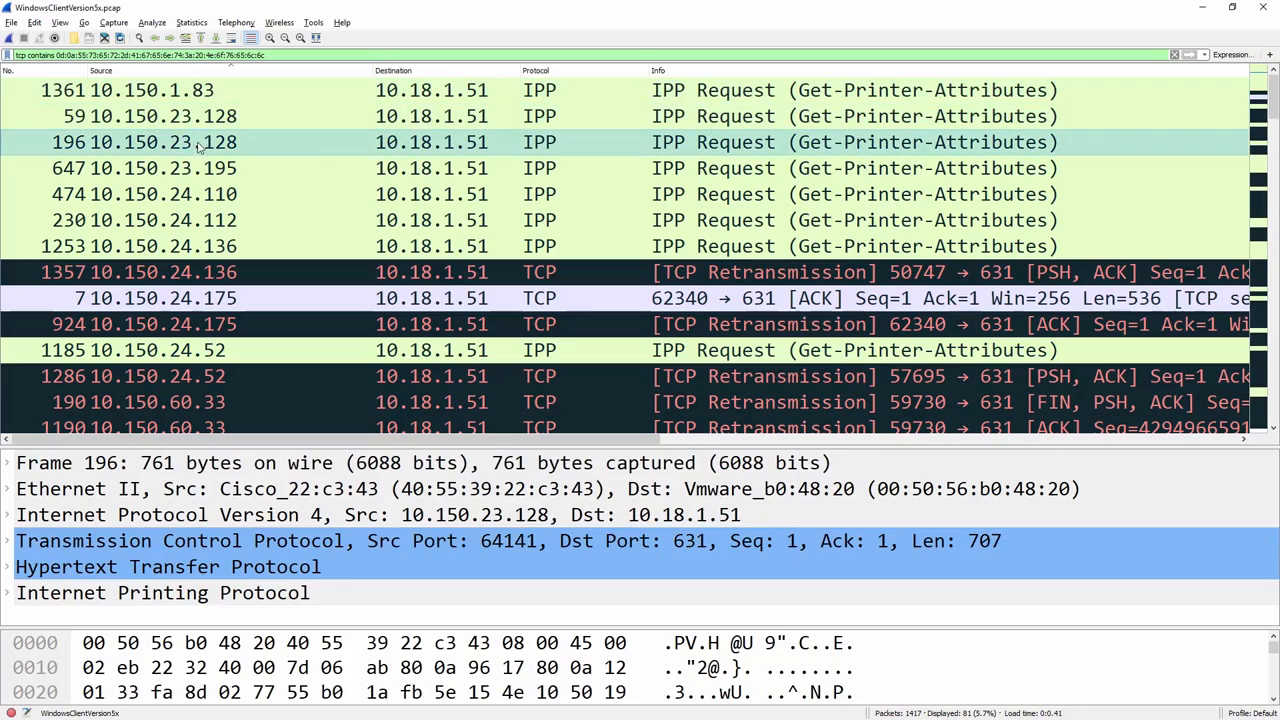
{"action": "left_click", "coordinate": [176, 94]}
{"action": "left_click", "coordinate": [243, 172]}
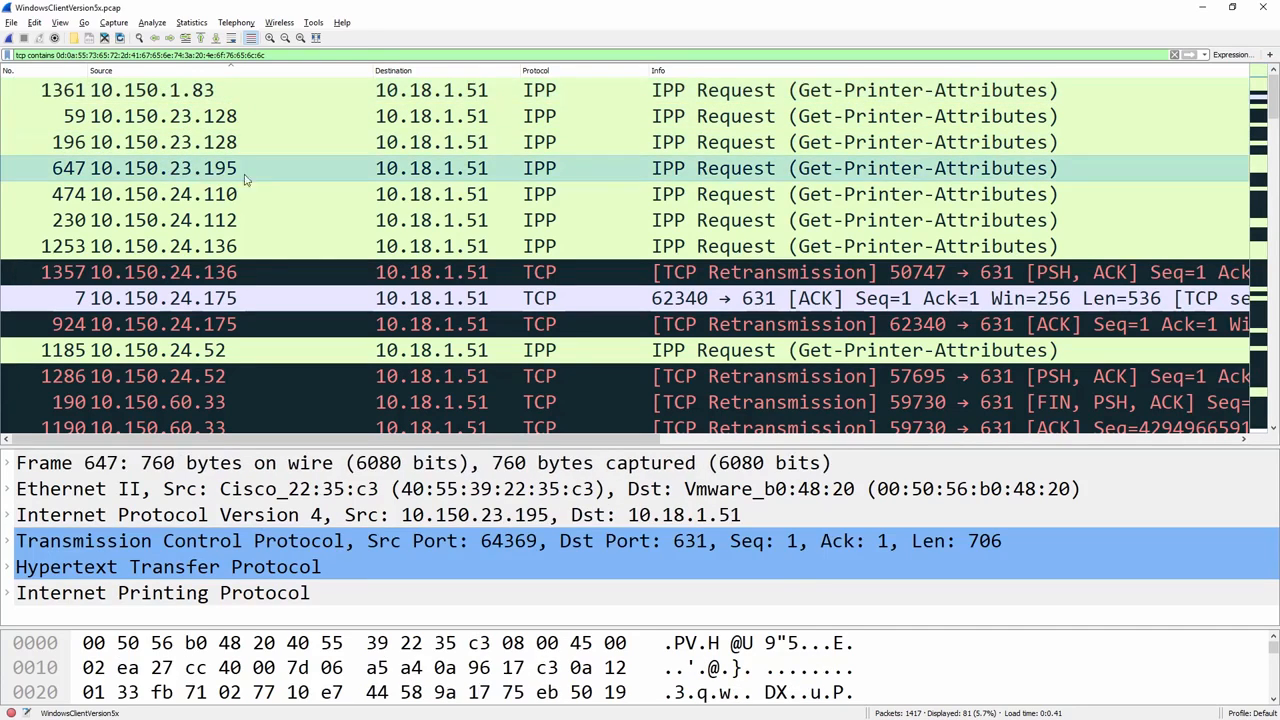
- Look through the rest of the sorted list for repeated source addresses, selecting packet 869 from 10.50.23.211
{"action": "scroll", "coordinate": [189, 279], "scroll_direction": "down", "scroll_amount": 7}
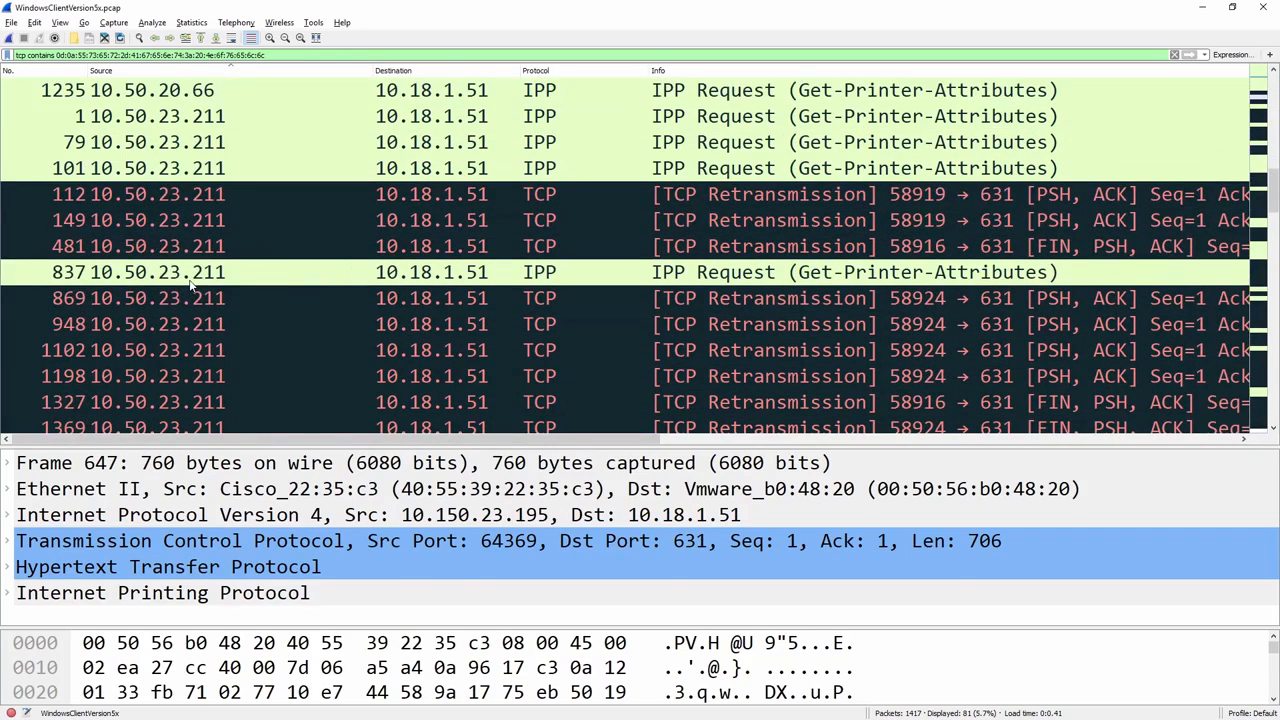
{"action": "left_click", "coordinate": [177, 303]}
{"action": "scroll", "coordinate": [175, 300], "scroll_direction": "down", "scroll_amount": 3}
{"action": "scroll", "coordinate": [175, 300], "scroll_direction": "up", "scroll_amount": 2}
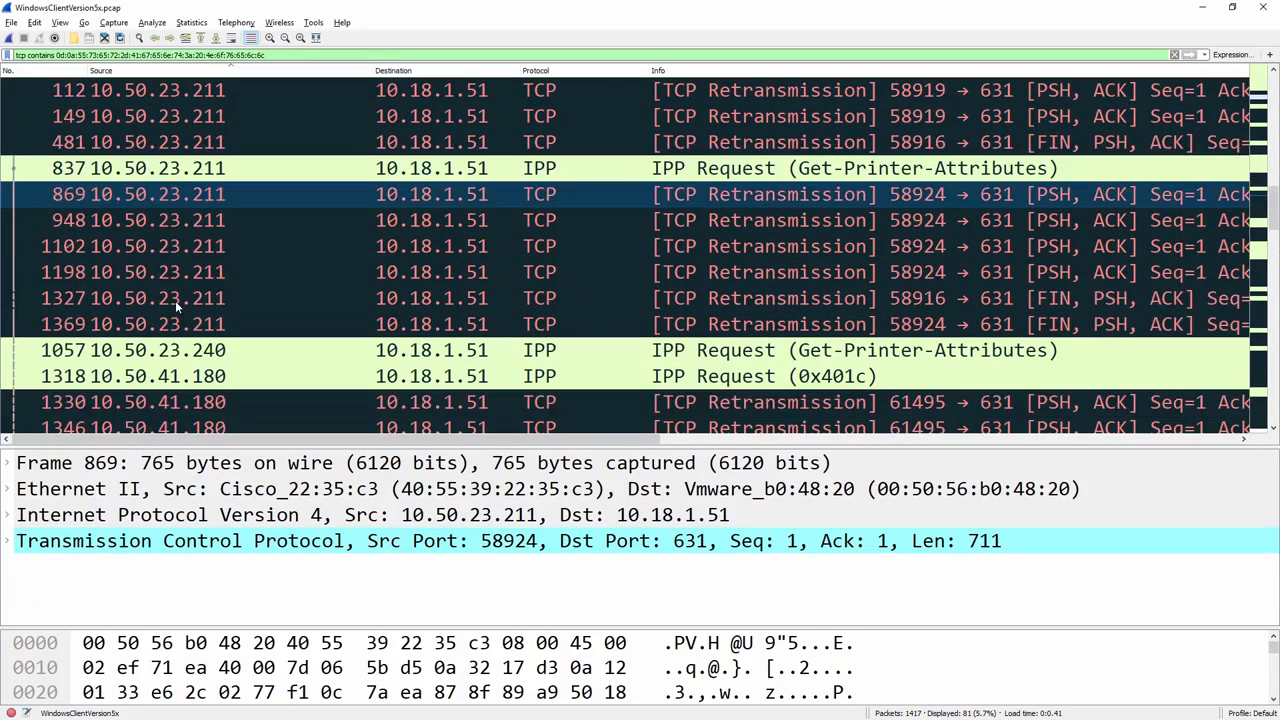
{"action": "scroll", "coordinate": [162, 226], "scroll_direction": "down", "scroll_amount": 6}
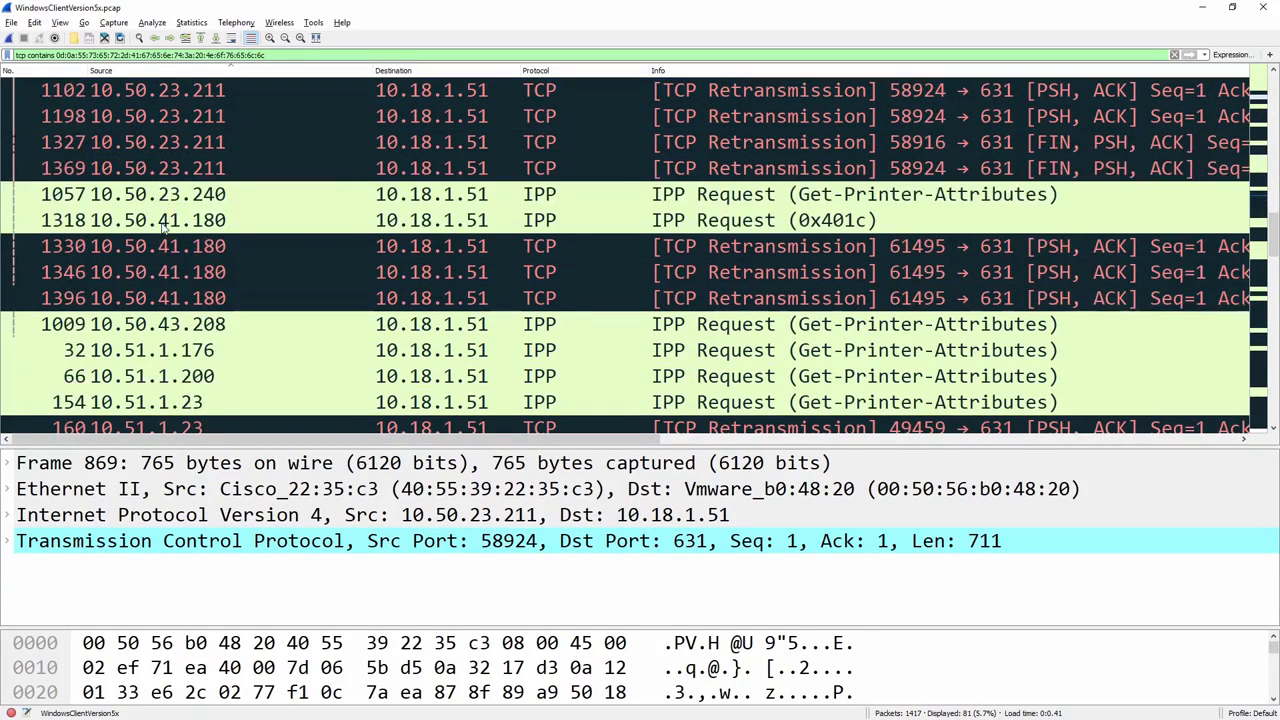
{"action": "scroll", "coordinate": [162, 226], "scroll_direction": "up", "scroll_amount": 6}
{"action": "scroll", "coordinate": [160, 200], "scroll_direction": "down", "scroll_amount": 15}
{"action": "scroll", "coordinate": [150, 100], "scroll_direction": "up", "scroll_amount": 2}
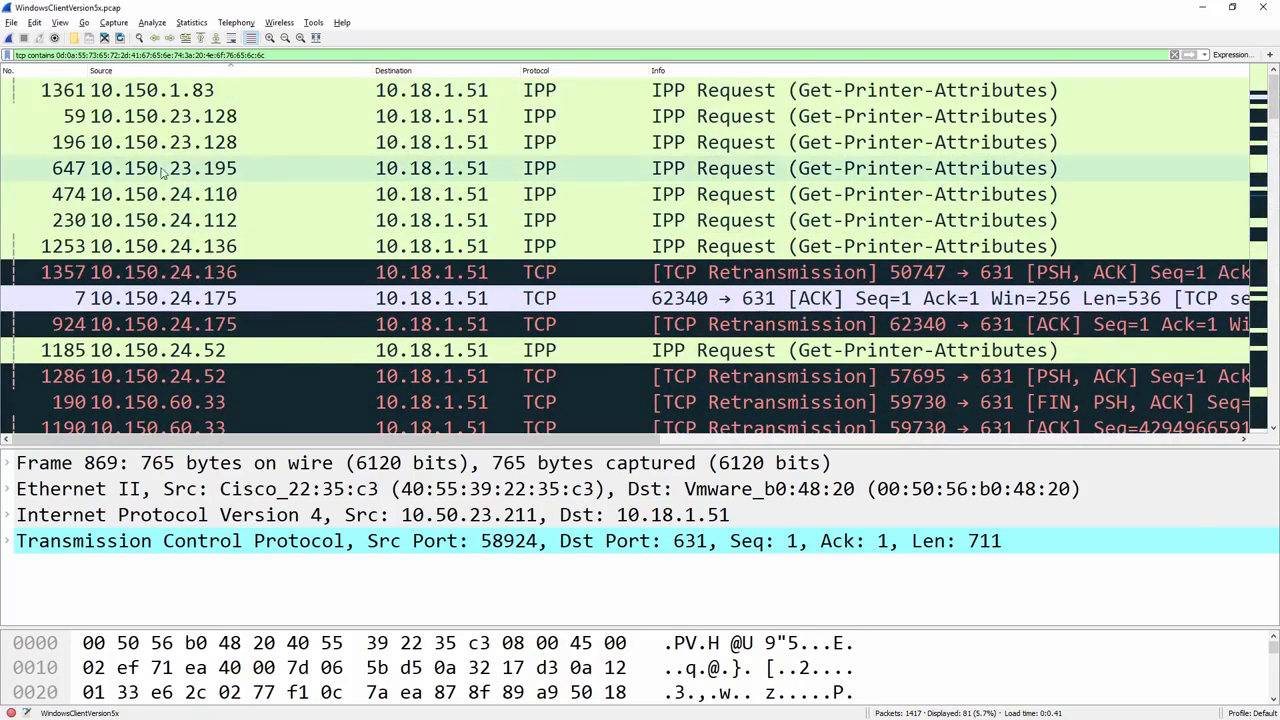
- Select packet 1361, hide the packet details pane and enlarge the packet bytes pane to cover most of the window
{"action": "left_click", "coordinate": [148, 92]}
{"action": "left_click", "coordinate": [60, 22]}
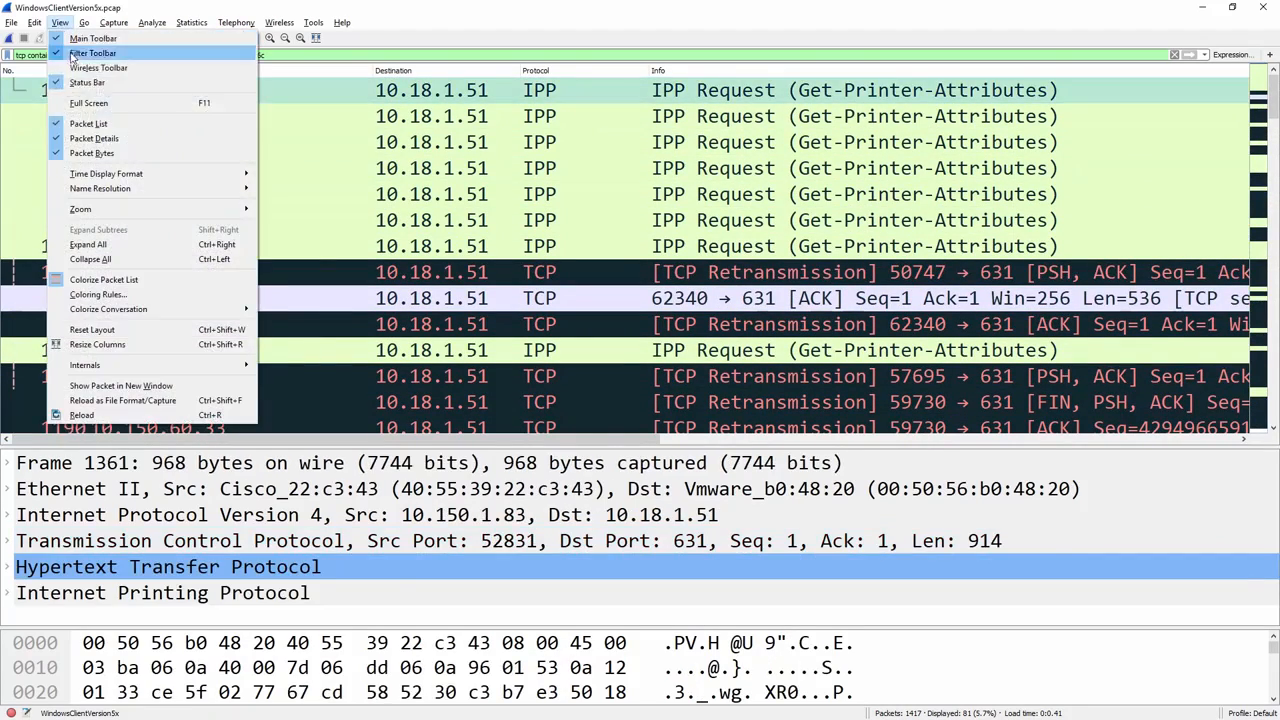
{"action": "left_click", "coordinate": [77, 140]}
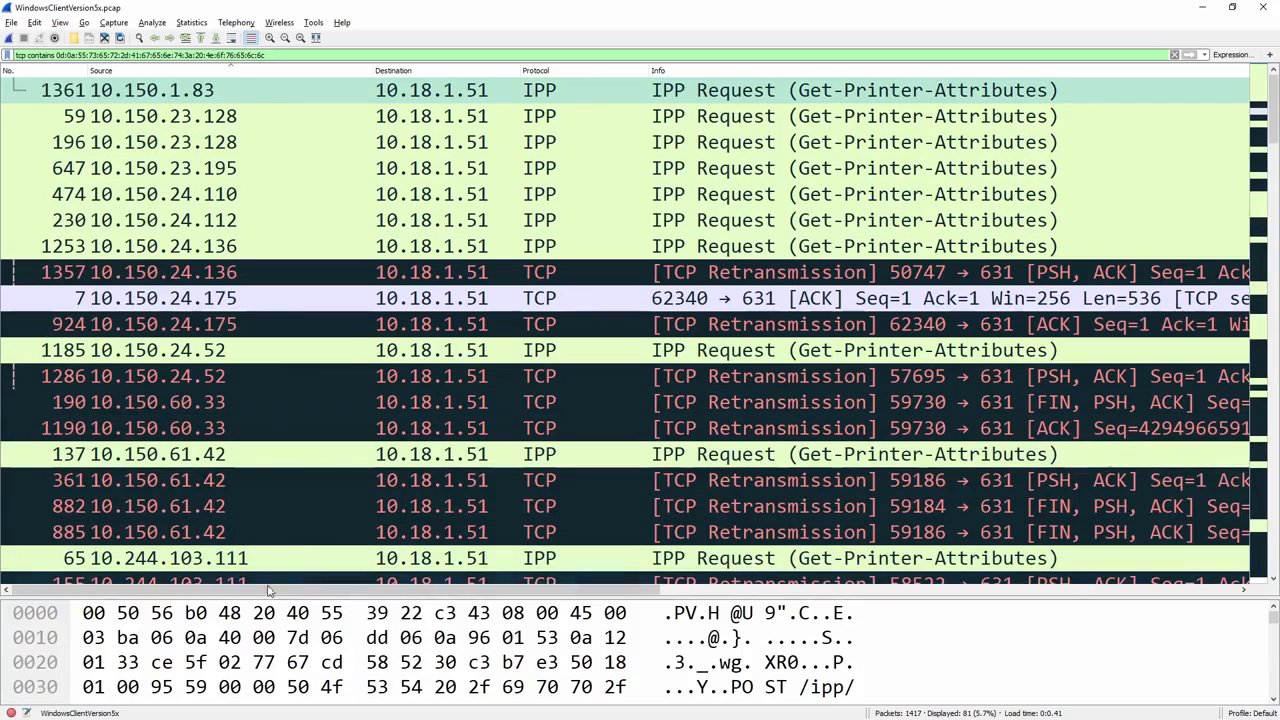
{"action": "left_click_drag", "start_coordinate": [262, 578], "coordinate": [263, 232]}
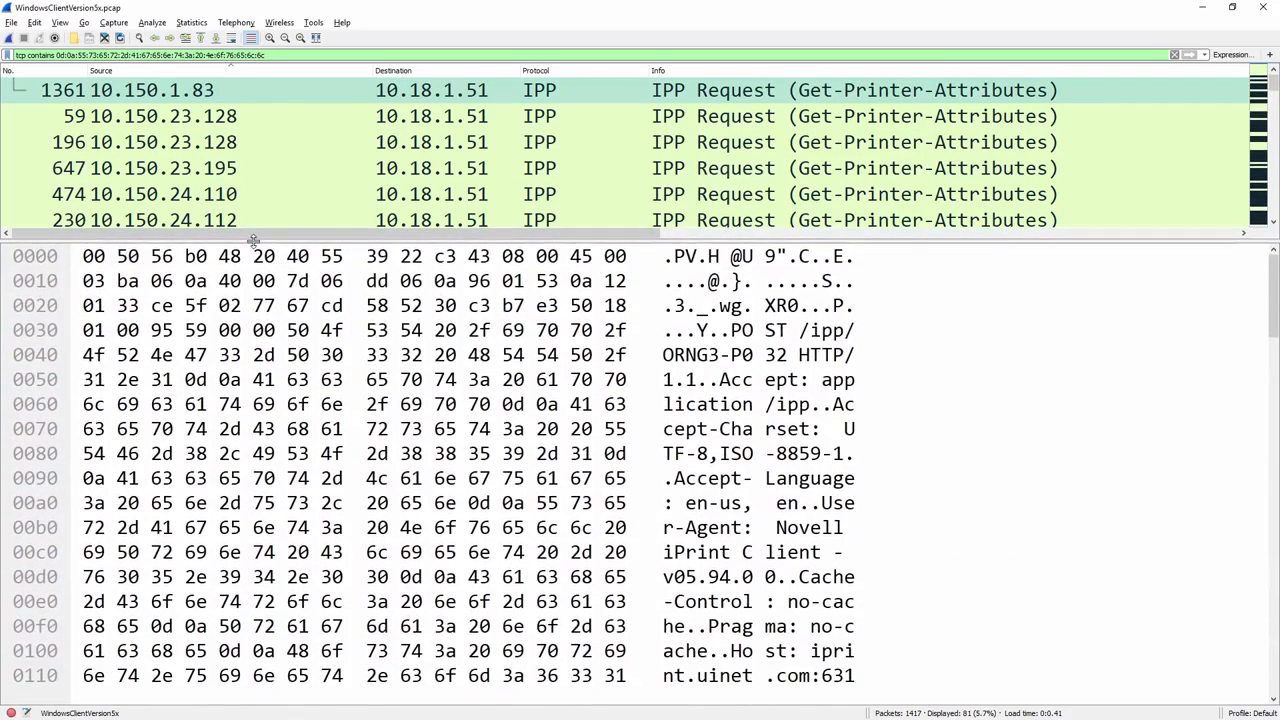
- Check the User-Agent iPrint Client version in the bytes of packets 1361, 59, 196, 647 and 474
{"action": "left_click", "coordinate": [446, 340]}
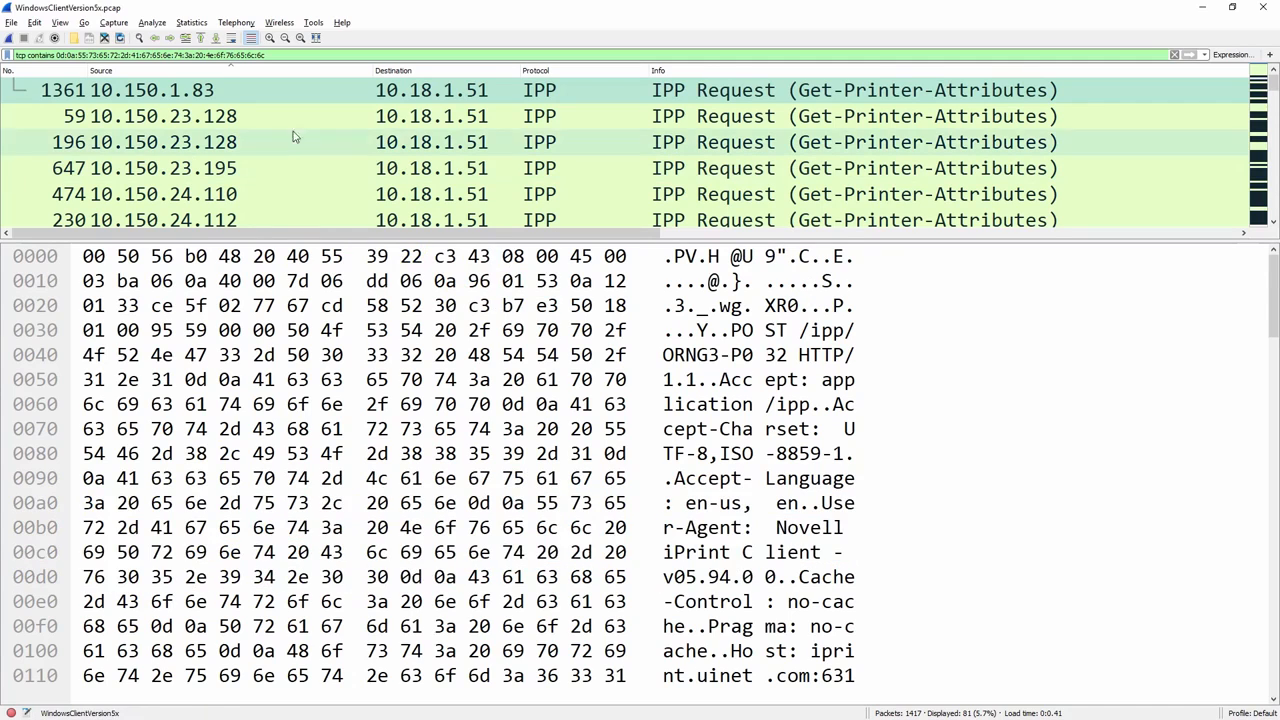
{"action": "left_click", "coordinate": [203, 118]}
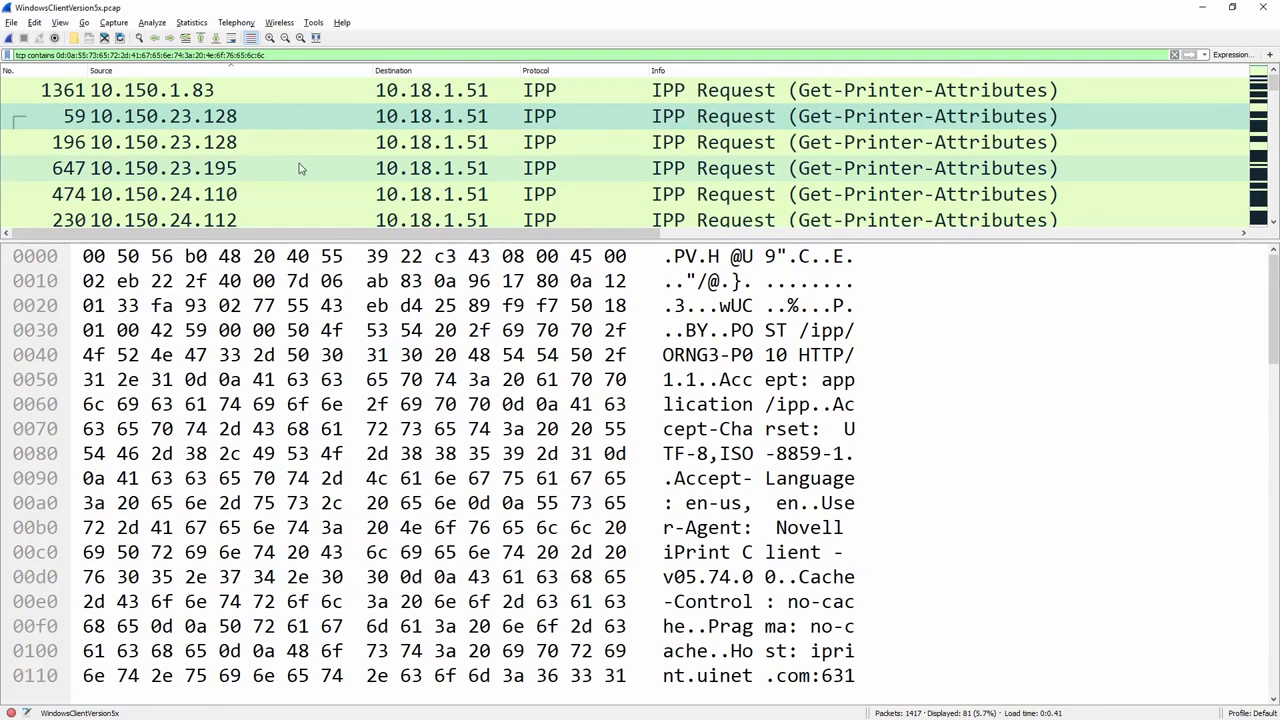
{"action": "left_click", "coordinate": [228, 146]}
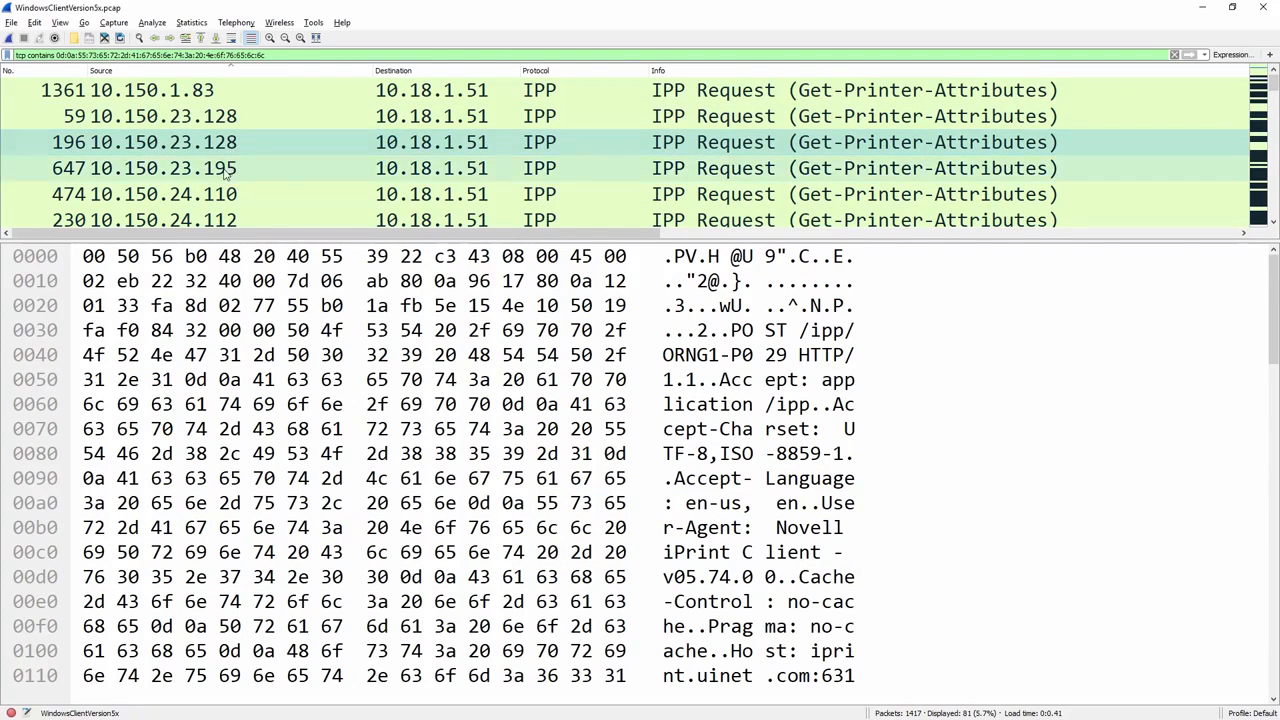
{"action": "left_click", "coordinate": [228, 172]}
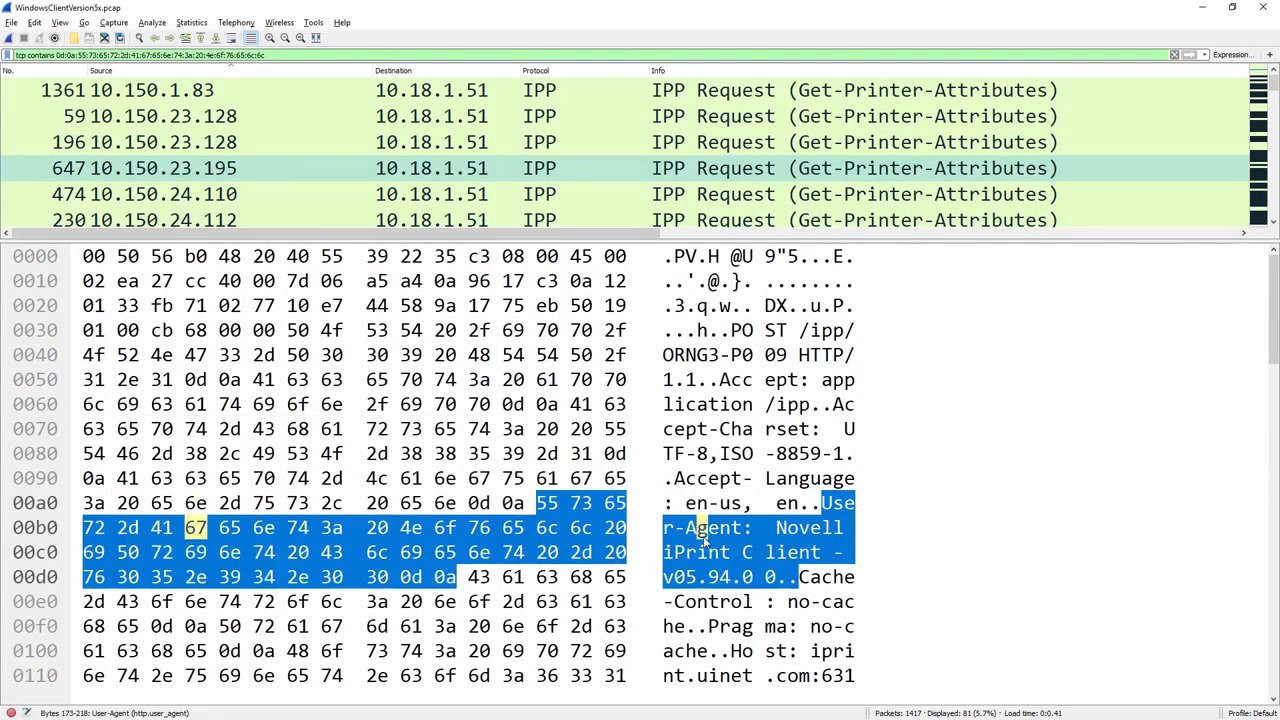
{"action": "left_click", "coordinate": [215, 197]}
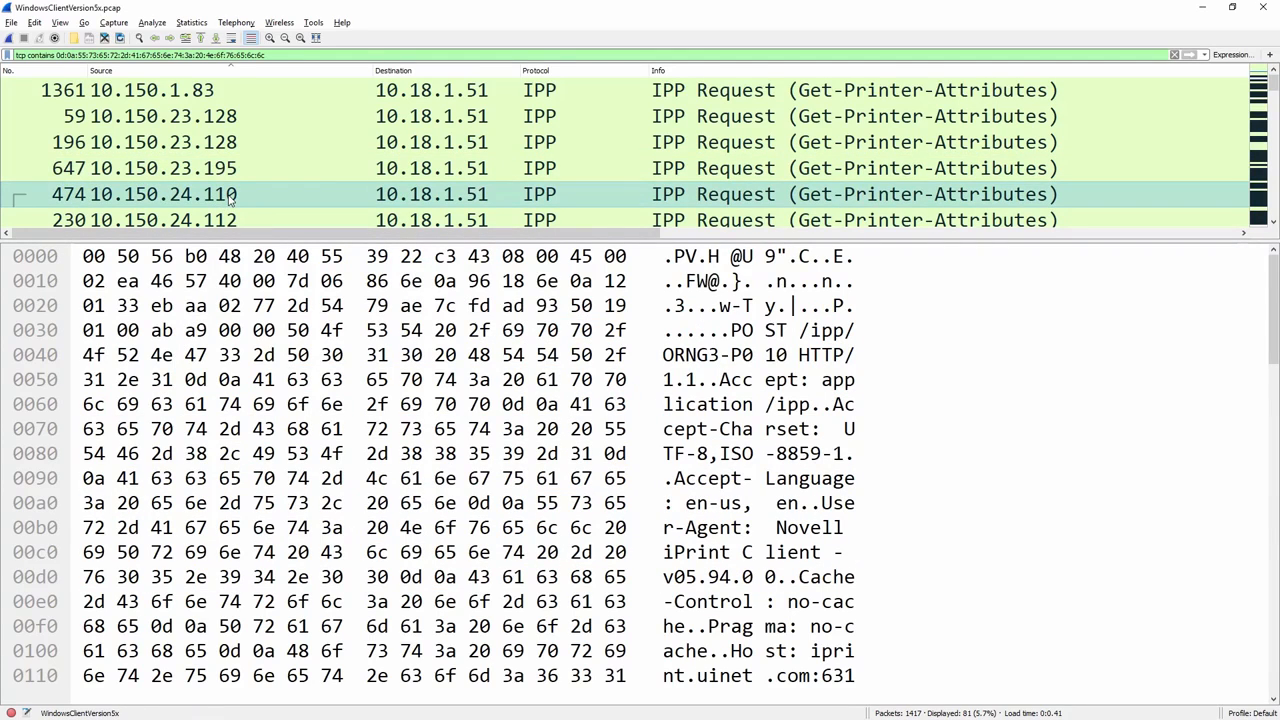
- Step through the following packets one by one down to packet 1396, comparing the iPrint Client version in each packet's bytes
{"action": "key", "text": "Down"}
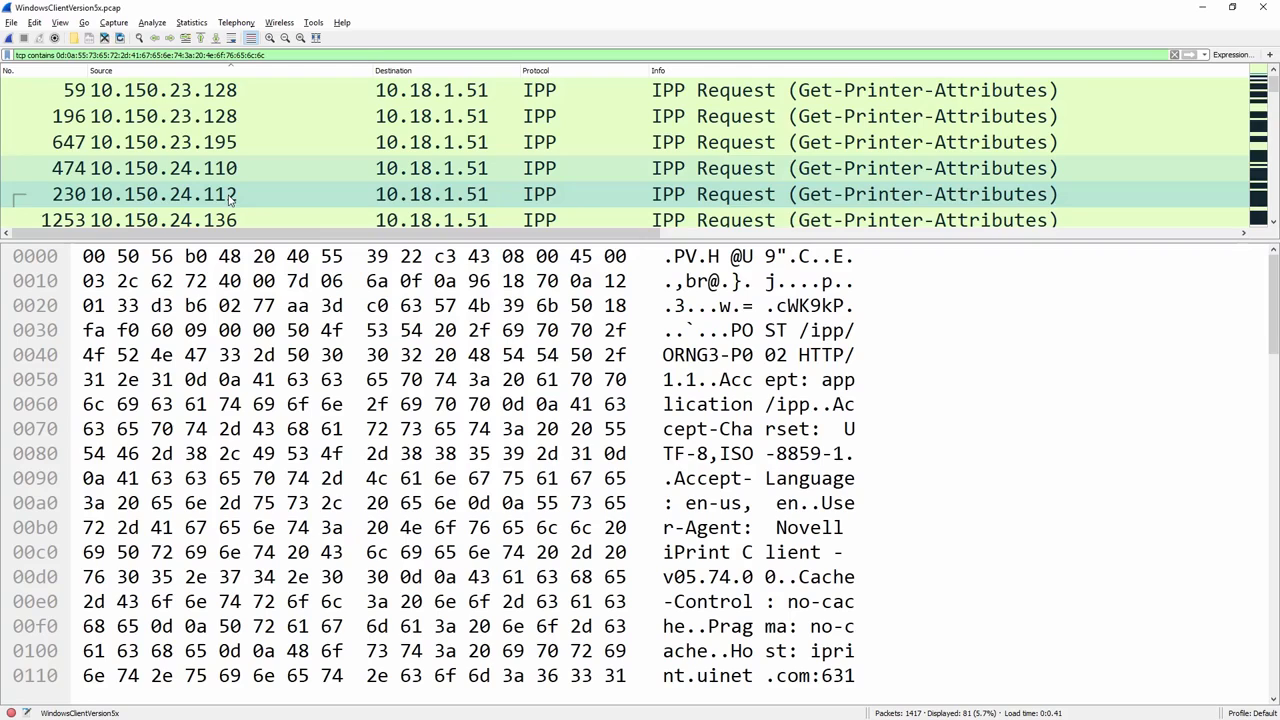
{"action": "key", "text": "Down"}
{"action": "key", "text": "Down"}
{"action": "key", "text": "Down"}
{"action": "key", "text": "Down"}
{"action": "key", "text": "Down"}
{"action": "key", "text": "Down"}
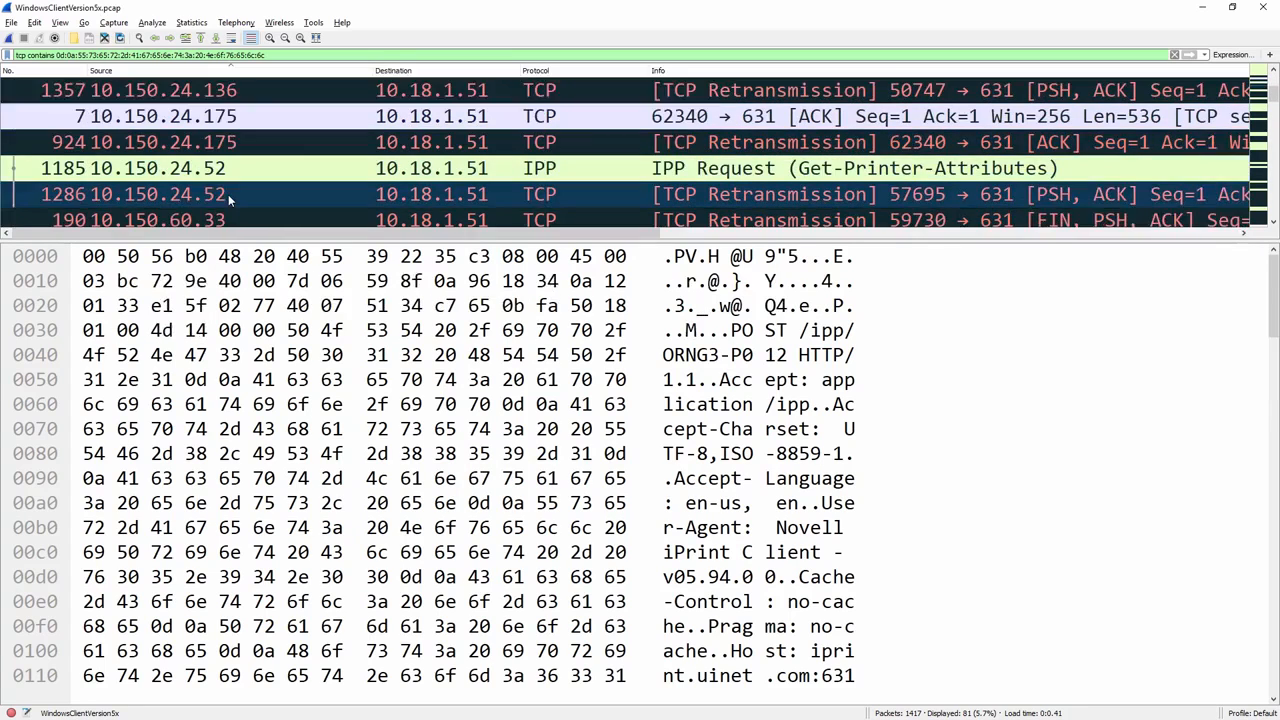
{"action": "key", "text": "Down"}
{"action": "key", "text": "Down"}
{"action": "key", "text": "Down"}
{"action": "key", "text": "Down"}
{"action": "key", "text": "Down"}
{"action": "key", "text": "Down"}
{"action": "key", "text": "Down"}
{"action": "key", "text": "Down"}
{"action": "key", "text": "Down"}
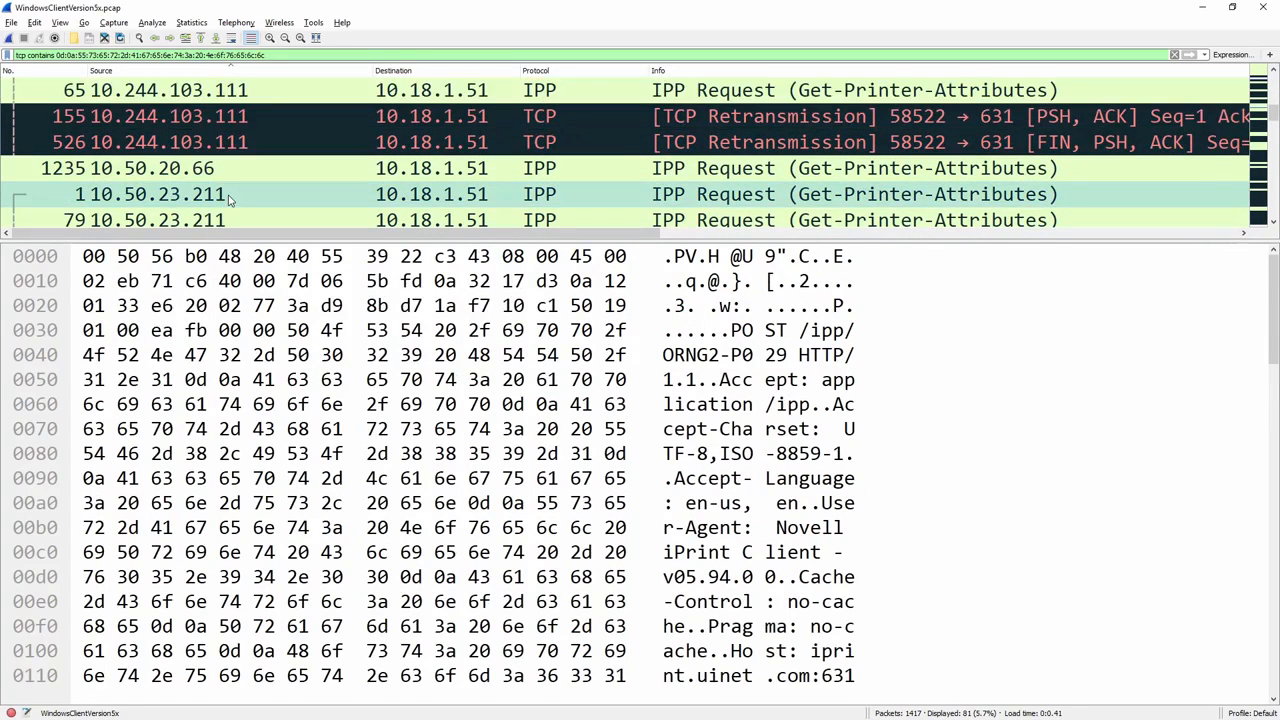
{"action": "key", "text": "Down"}
{"action": "key", "text": "Down"}
{"action": "key", "text": "Down"}
{"action": "key", "text": "Down"}
{"action": "key", "text": "Down"}
{"action": "key", "text": "Down"}
{"action": "key", "text": "Down"}
{"action": "key", "text": "Down"}
{"action": "key", "text": "Down"}
{"action": "key", "text": "Down"}
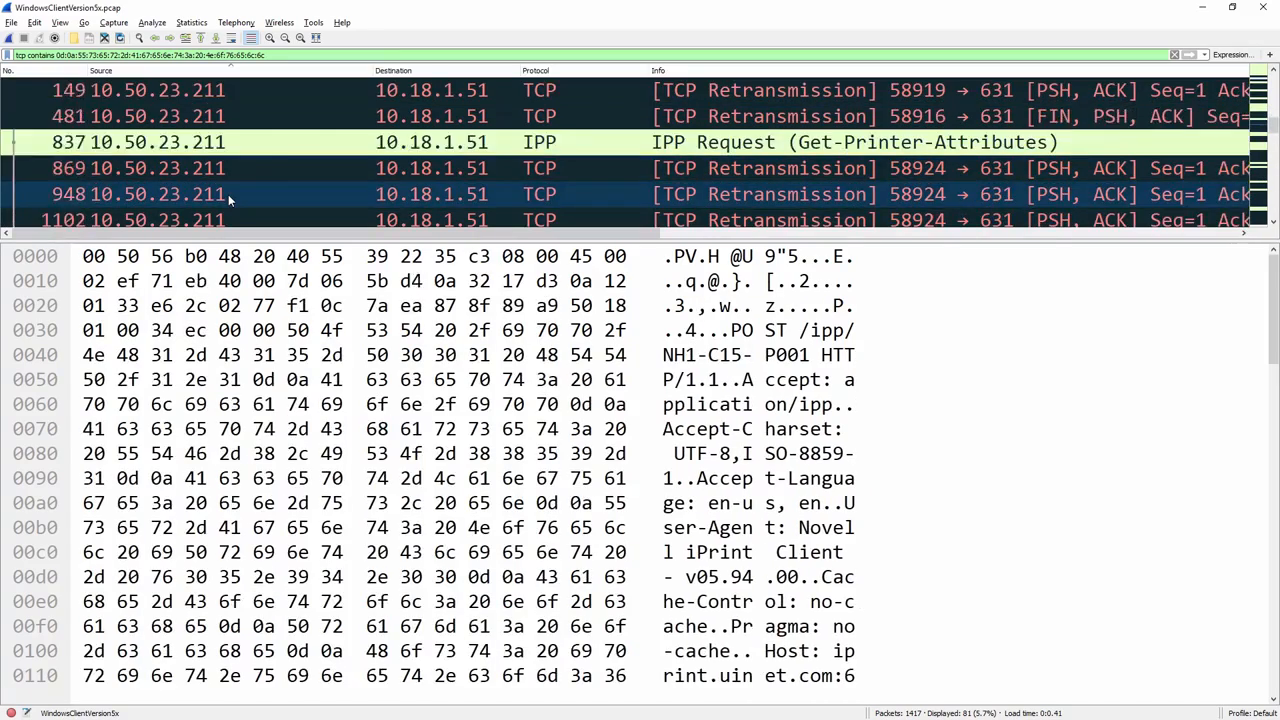
{"action": "key", "text": "Down"}
{"action": "key", "text": "Down"}
{"action": "key", "text": "Down"}
{"action": "key", "text": "Down"}
{"action": "key", "text": "Down"}
{"action": "key", "text": "Down"}
{"action": "key", "text": "Down"}
{"action": "key", "text": "Down"}
{"action": "key", "text": "Down"}
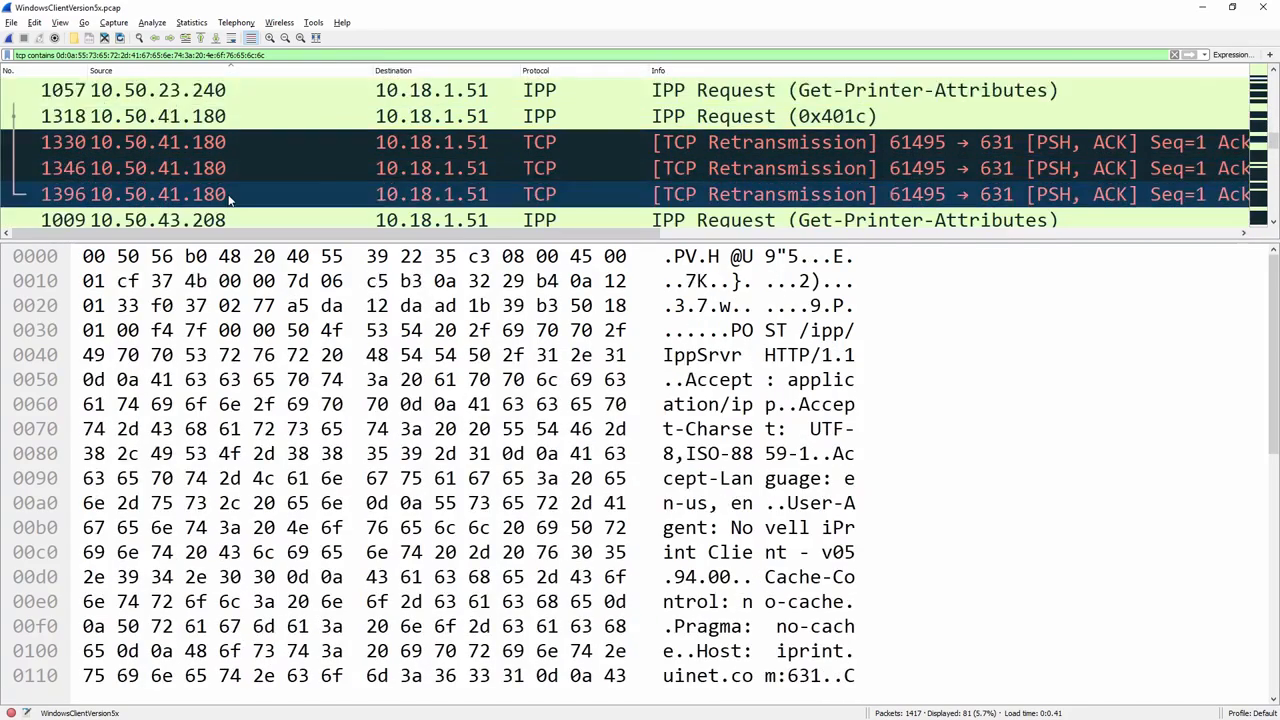
- Check the iPrint Client version in the bytes of packets 1009, 32, 66, 154 and 160
{"action": "key", "text": "Down"}
{"action": "key", "text": "Down"}
{"action": "key", "text": "Down"}
{"action": "key", "text": "Up"}
{"action": "key", "text": "Up"}
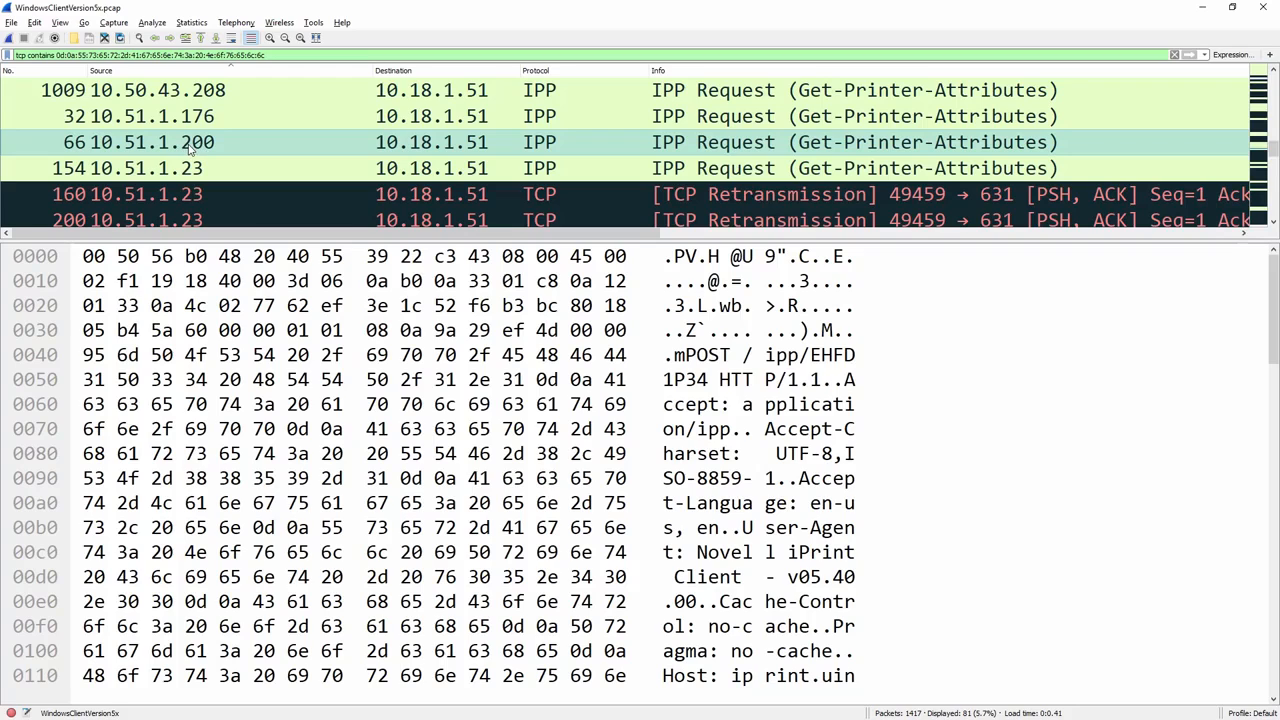
{"action": "key", "text": "Down"}
{"action": "key", "text": "Down"}
{"action": "key", "text": "Down"}
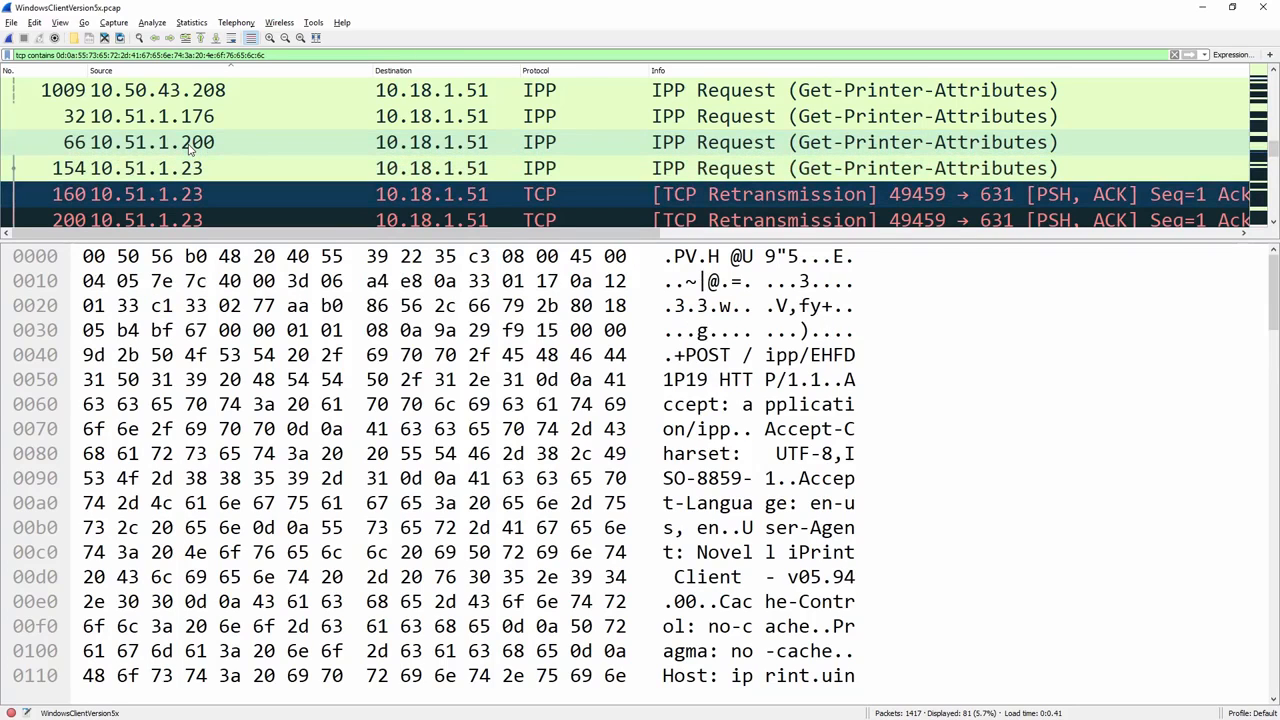
- Step through the following packets from 10.51.1.23 down to packet 867 from 10.52.1.27, comparing the iPrint Client version in their bytes
{"action": "key", "text": "Down"}
{"action": "key", "text": "Down"}
{"action": "key", "text": "Down"}
{"action": "key", "text": "Down"}
{"action": "key", "text": "Down"}
{"action": "key", "text": "Down"}
{"action": "key", "text": "Down"}
{"action": "key", "text": "Down"}
{"action": "key", "text": "Down"}
{"action": "key", "text": "Down"}
{"action": "key", "text": "Down"}
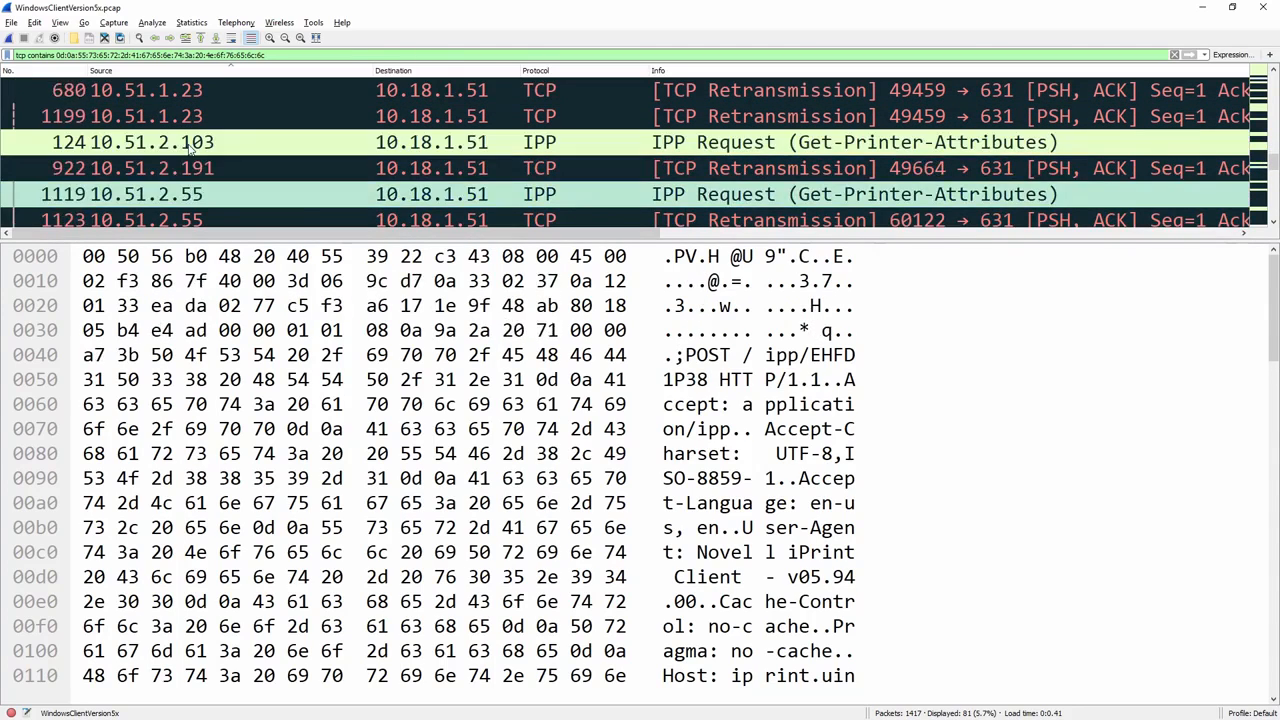
{"action": "key", "text": "Down"}
{"action": "key", "text": "Down"}
{"action": "key", "text": "Down"}
{"action": "key", "text": "Down"}
{"action": "key", "text": "Down"}
{"action": "key", "text": "Down"}
{"action": "key", "text": "Down"}
{"action": "key", "text": "Down"}
{"action": "key", "text": "Down"}
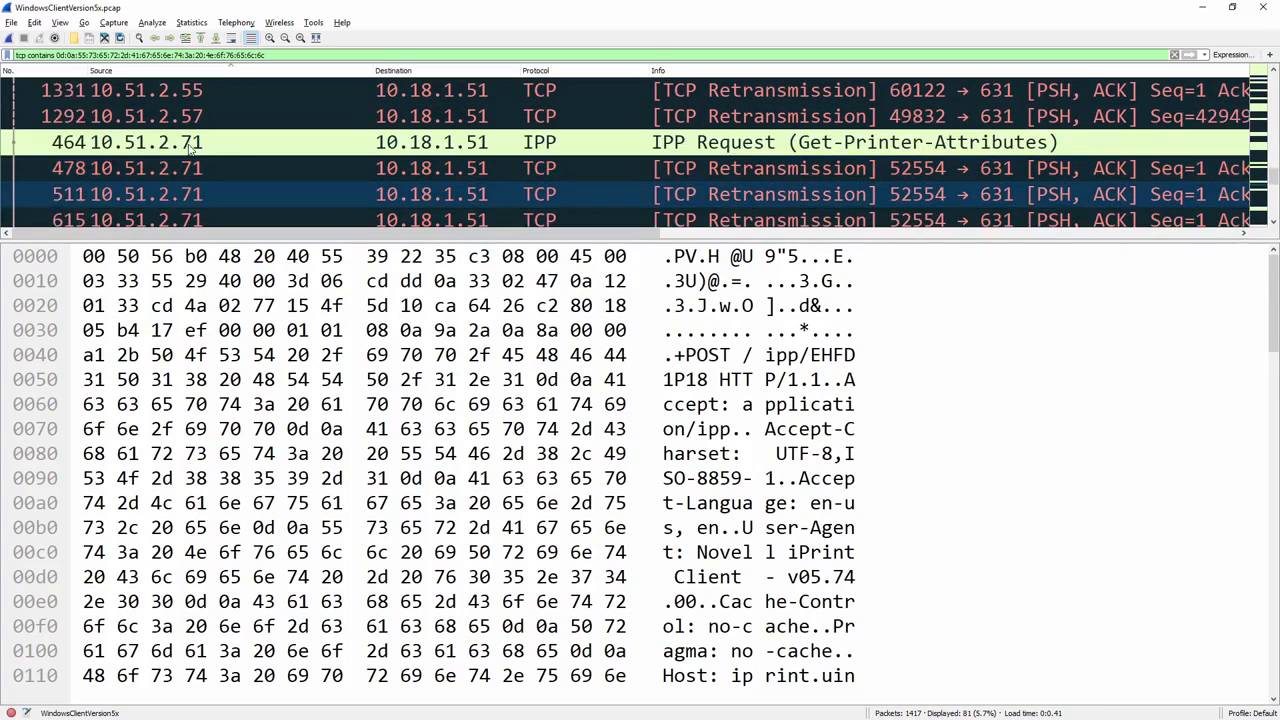
{"action": "key", "text": "Down"}
{"action": "key", "text": "Down"}
{"action": "key", "text": "Down"}
{"action": "key", "text": "Down"}
{"action": "key", "text": "Down"}
{"action": "key", "text": "Down"}
{"action": "key", "text": "Down"}
{"action": "key", "text": "Down"}
{"action": "key", "text": "Down"}
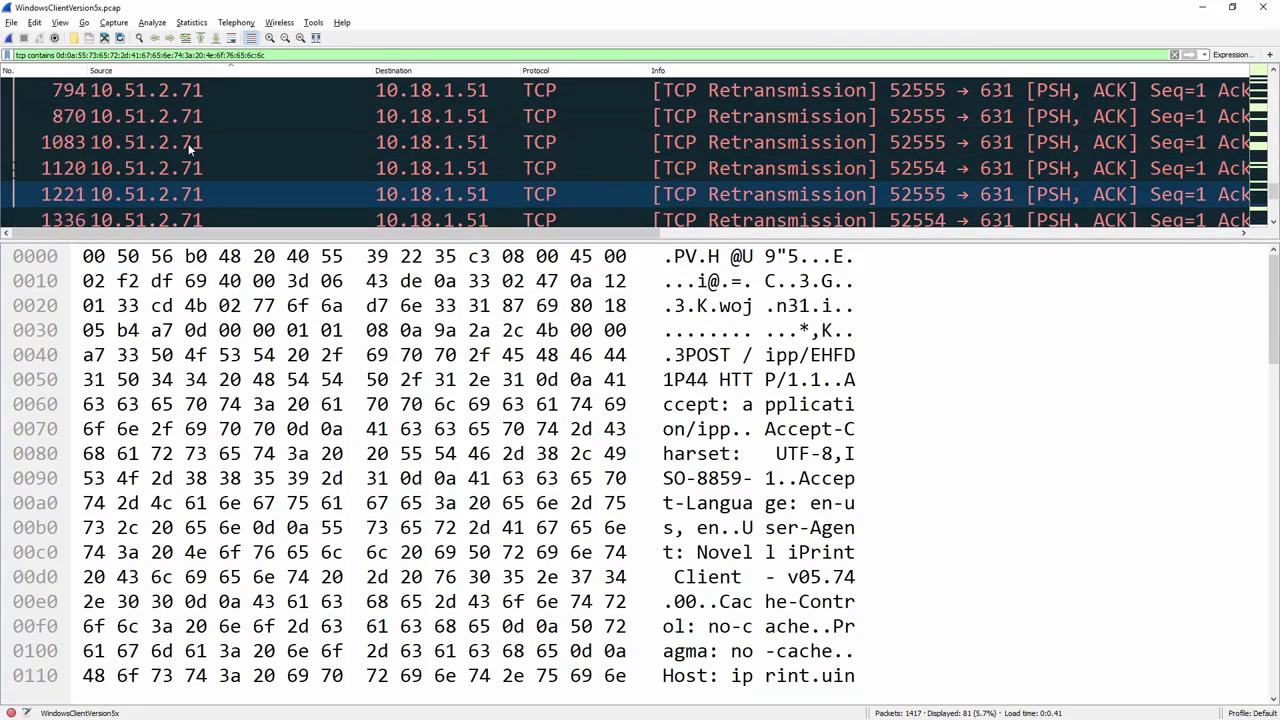
{"action": "key", "text": "Down"}
{"action": "key", "text": "Down"}
{"action": "key", "text": "Down"}
{"action": "key", "text": "Down"}
{"action": "key", "text": "Down"}
{"action": "key", "text": "Down"}
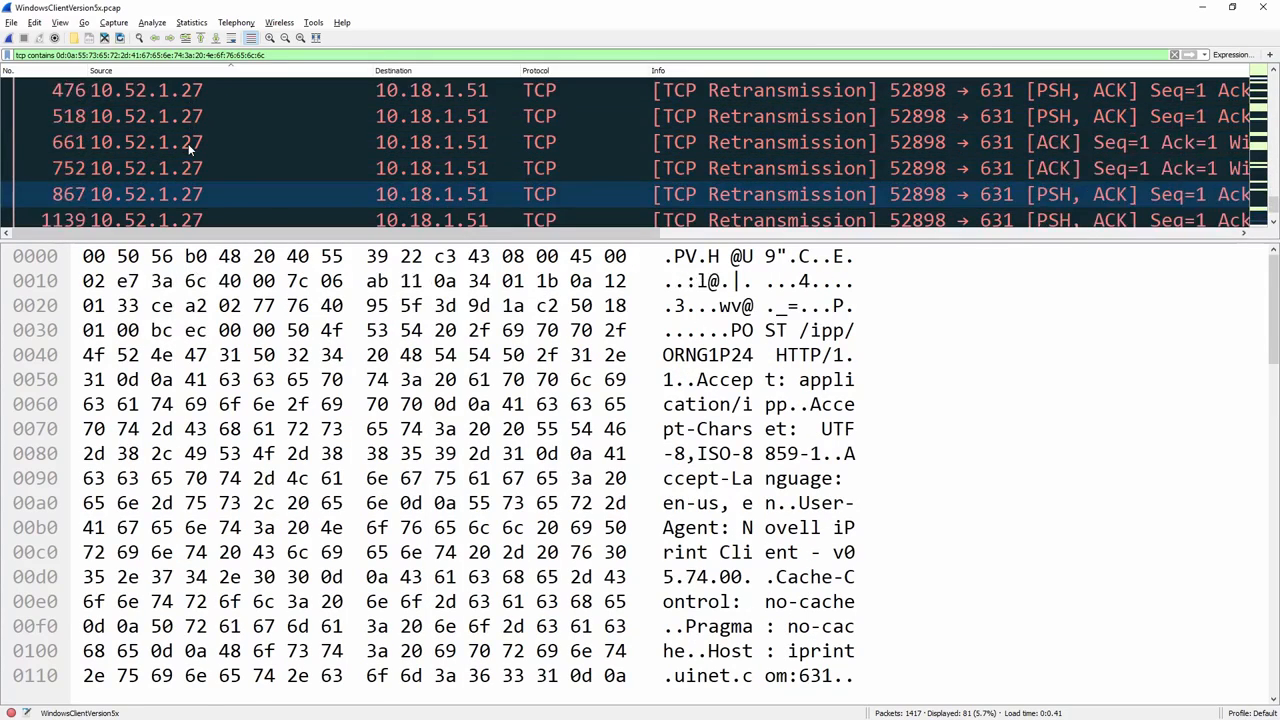
- Apply the display filter "tcp contains 0d:0a:55:73:65:72:2d:41:67:65:6e:74:3a:20:4e:6f:76:65:6c:6c" to the WindowsClientVersion6x.pcap trace
{"action": "left_click", "coordinate": [614, 428]}
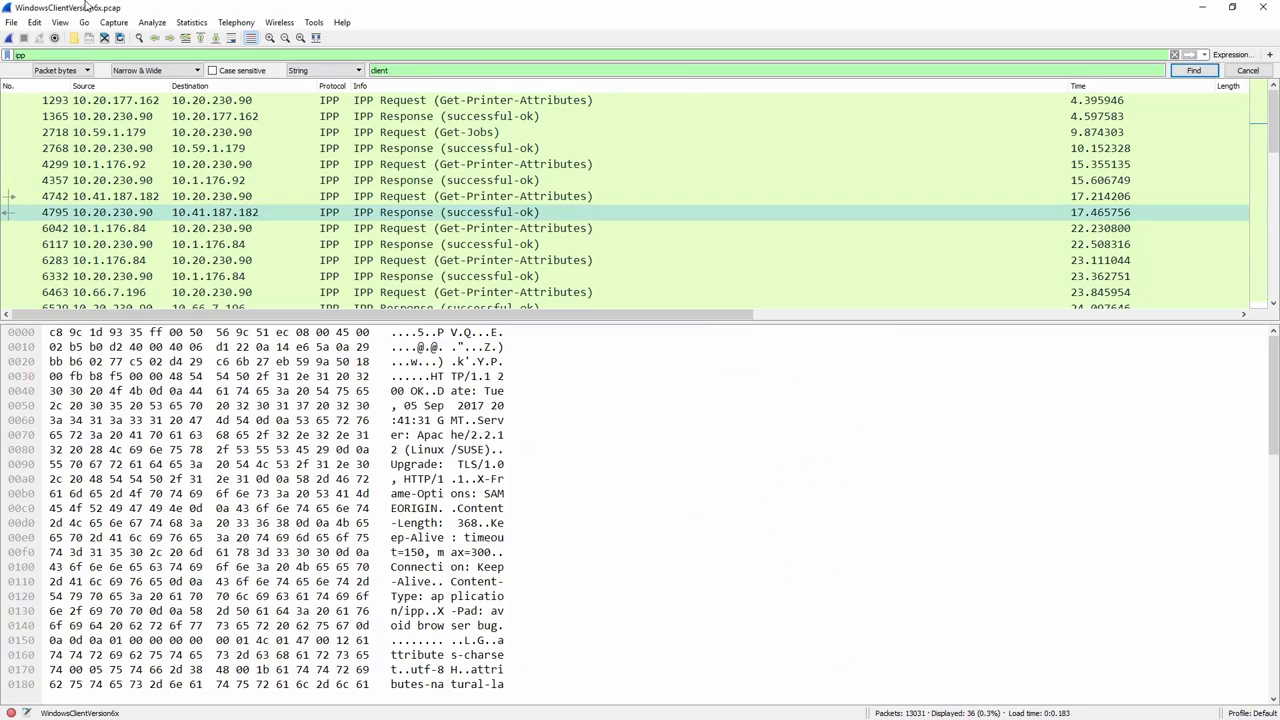
{"action": "left_click", "coordinate": [53, 55]}
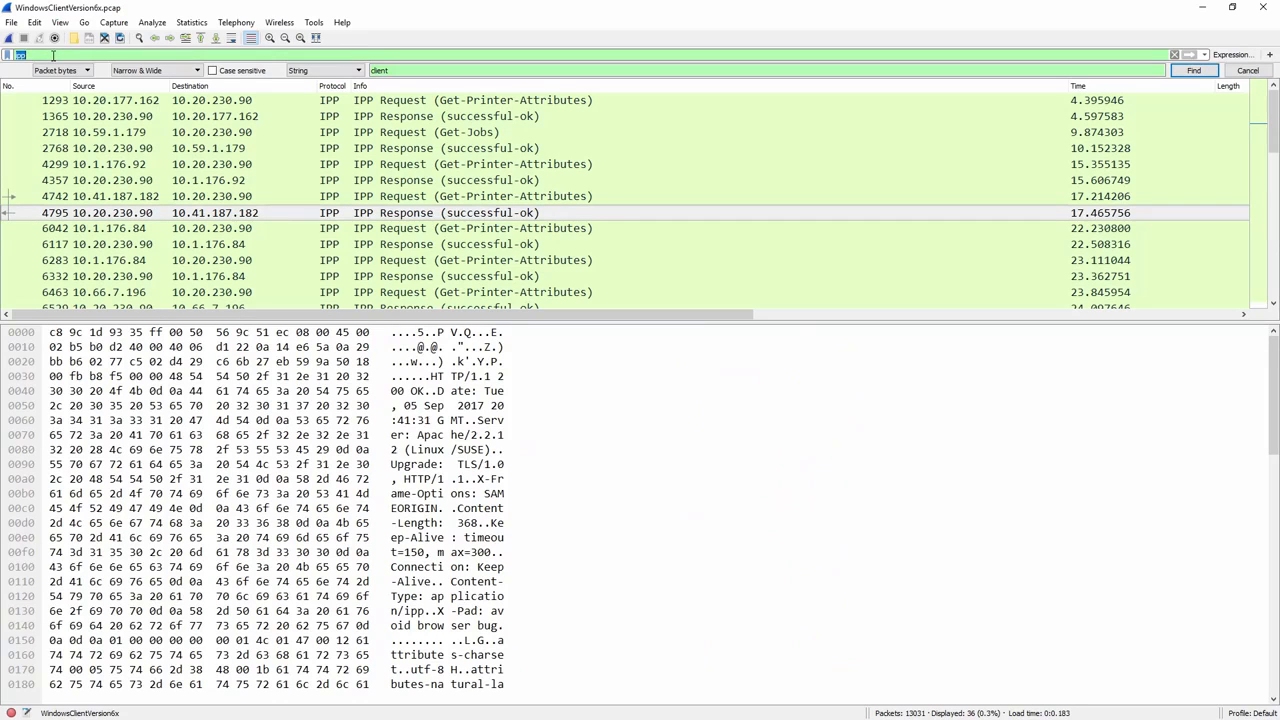
{"action": "type", "text": "tcp contains 0d:0a:55:73:65:72:2d:41:67:65:6e:74:3a:20:4e:6f:76:65:6c:6c"}
{"action": "key", "text": "Return"}
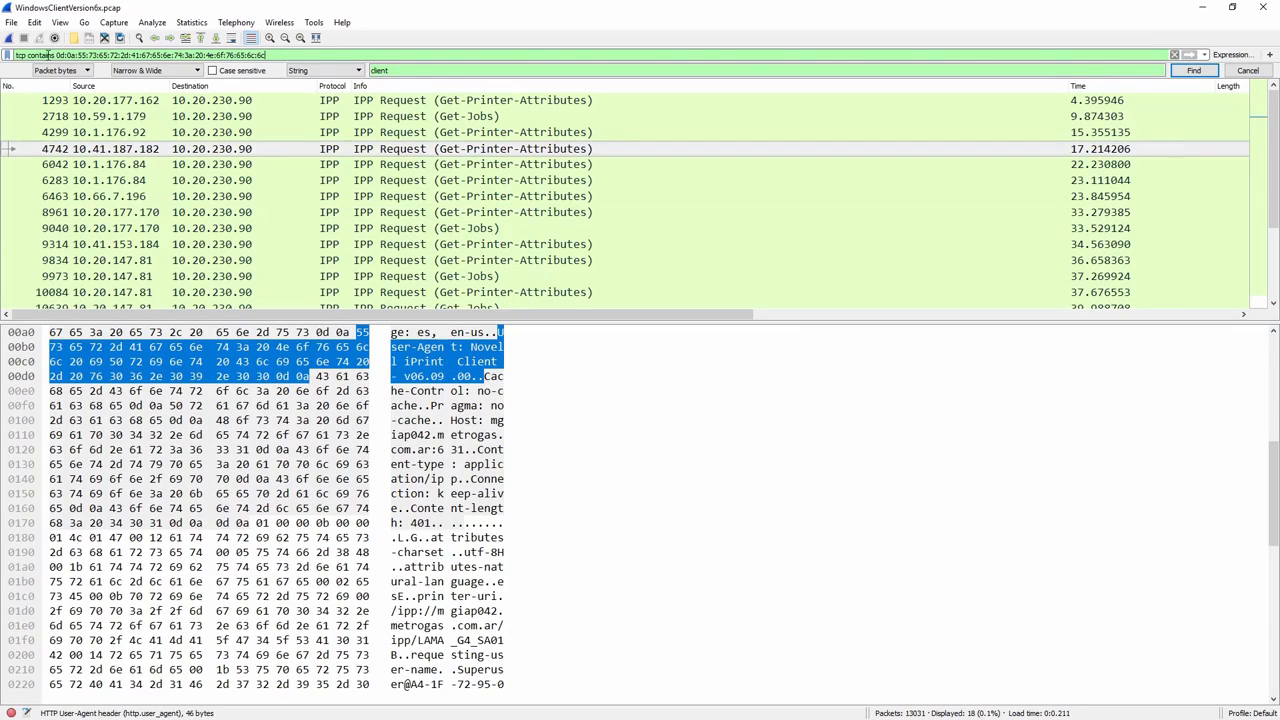
- Enlarge the text, fit the No. and Source columns to their contents and sort the packet list by source
{"action": "key", "text": "ctrl+plus"}
{"action": "key", "text": "ctrl+plus"}
{"action": "key", "text": "ctrl+plus"}
{"action": "key", "text": "ctrl+plus"}
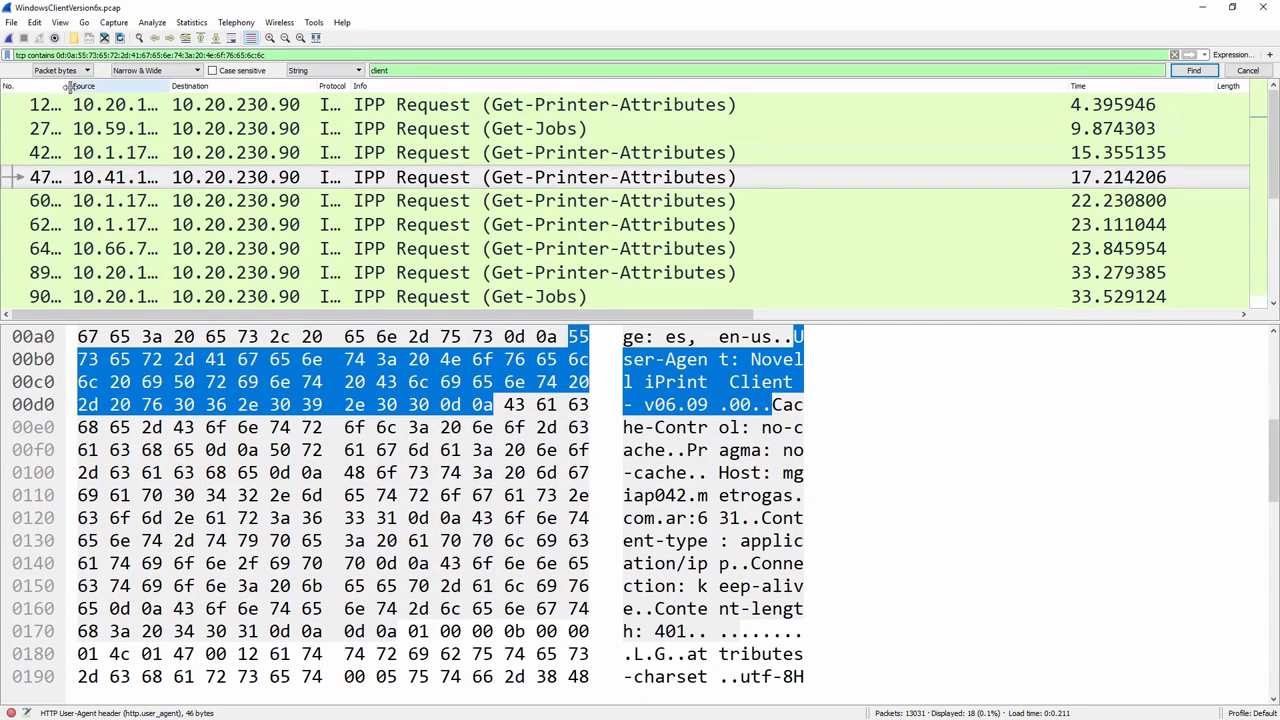
{"action": "double_click", "coordinate": [66, 87]}
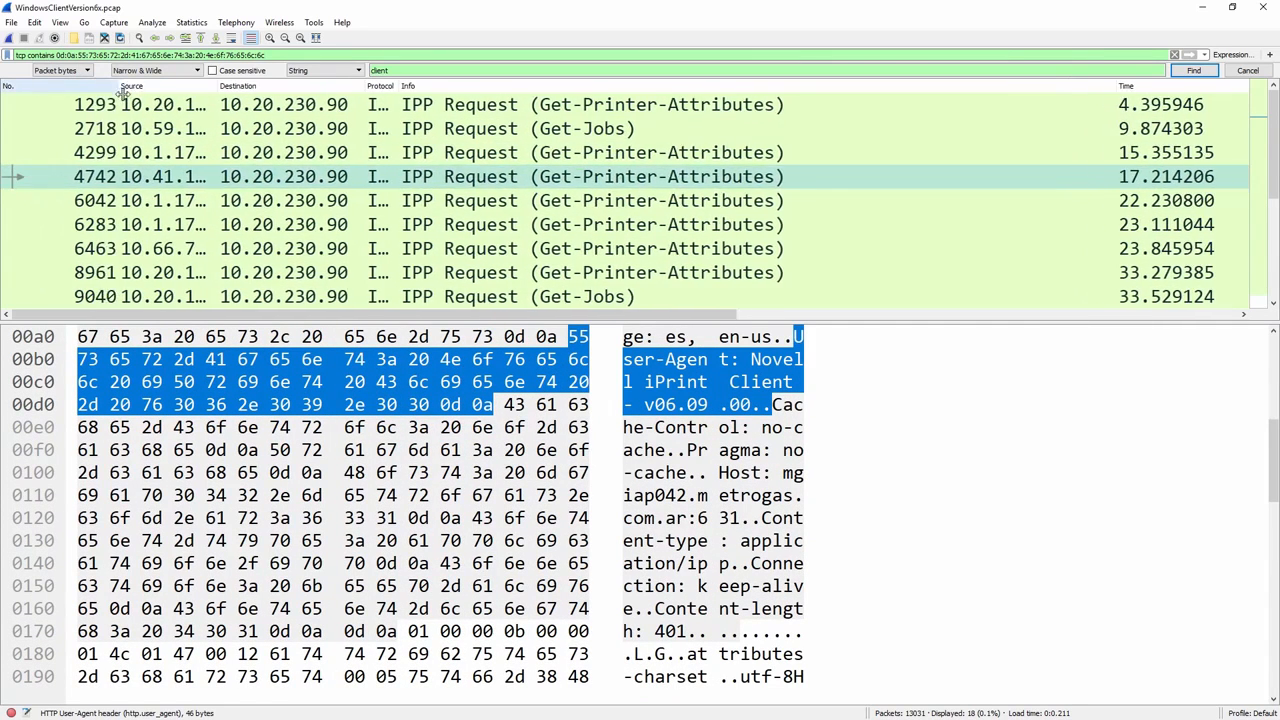
{"action": "double_click", "coordinate": [222, 87]}
{"action": "left_click", "coordinate": [229, 88]}
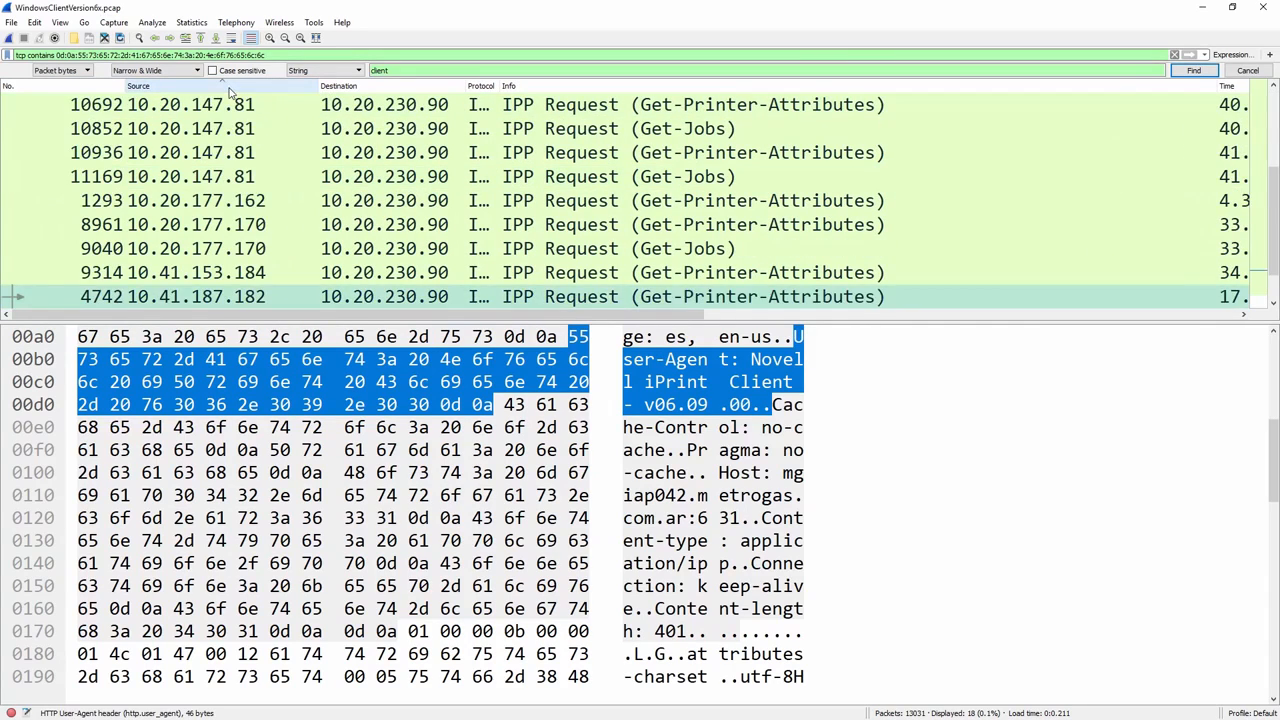
- Check the User-Agent iPrint Client version in the bytes of packets 6042, 6283 and 4299 at the start of the sorted list
{"action": "scroll", "coordinate": [241, 143], "scroll_direction": "up", "scroll_amount": 3}
{"action": "left_click", "coordinate": [225, 108]}
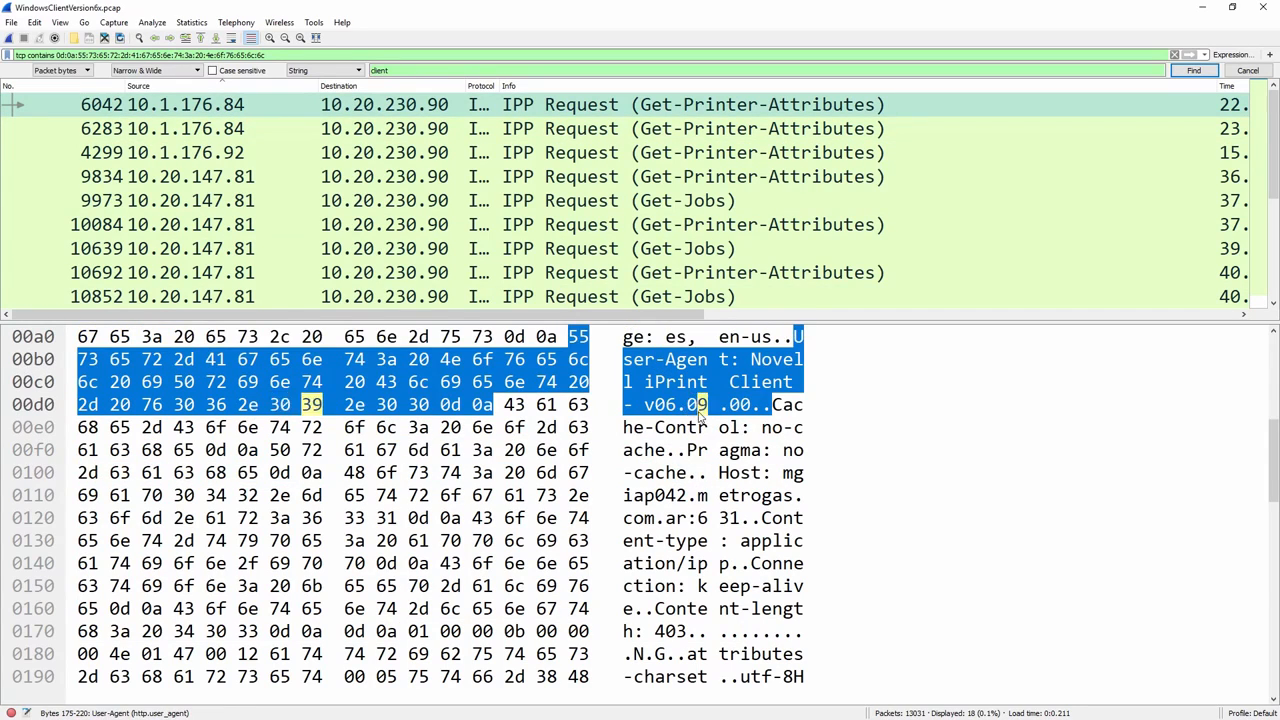
{"action": "left_click", "coordinate": [240, 131]}
{"action": "key", "text": "Down"}
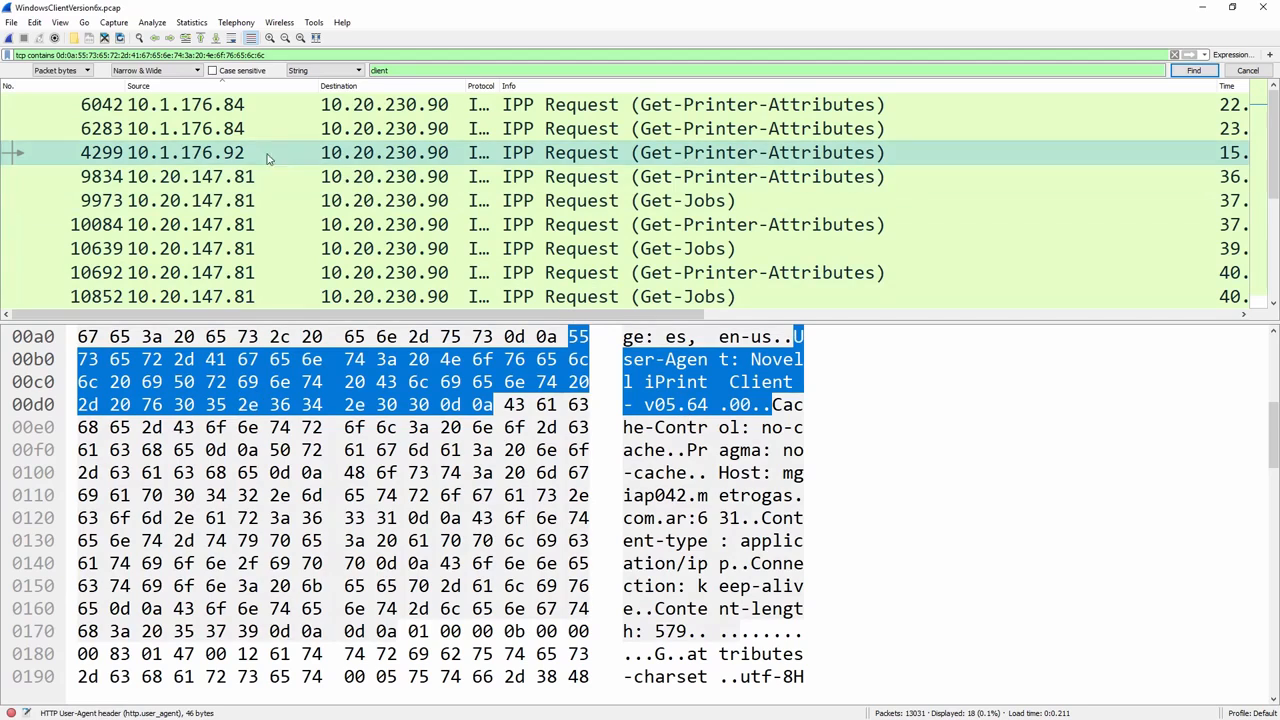
- Step through the packets from 9834 to the end of the sorted list, comparing the iPrint Client version in each packet's bytes
{"action": "left_click", "coordinate": [235, 176]}
{"action": "key", "text": "Down"}
{"action": "key", "text": "Down"}
{"action": "key", "text": "Down"}
{"action": "key", "text": "Down"}
{"action": "key", "text": "Down"}
{"action": "key", "text": "Down"}
{"action": "key", "text": "Down"}
{"action": "key", "text": "Down"}
{"action": "key", "text": "Down"}
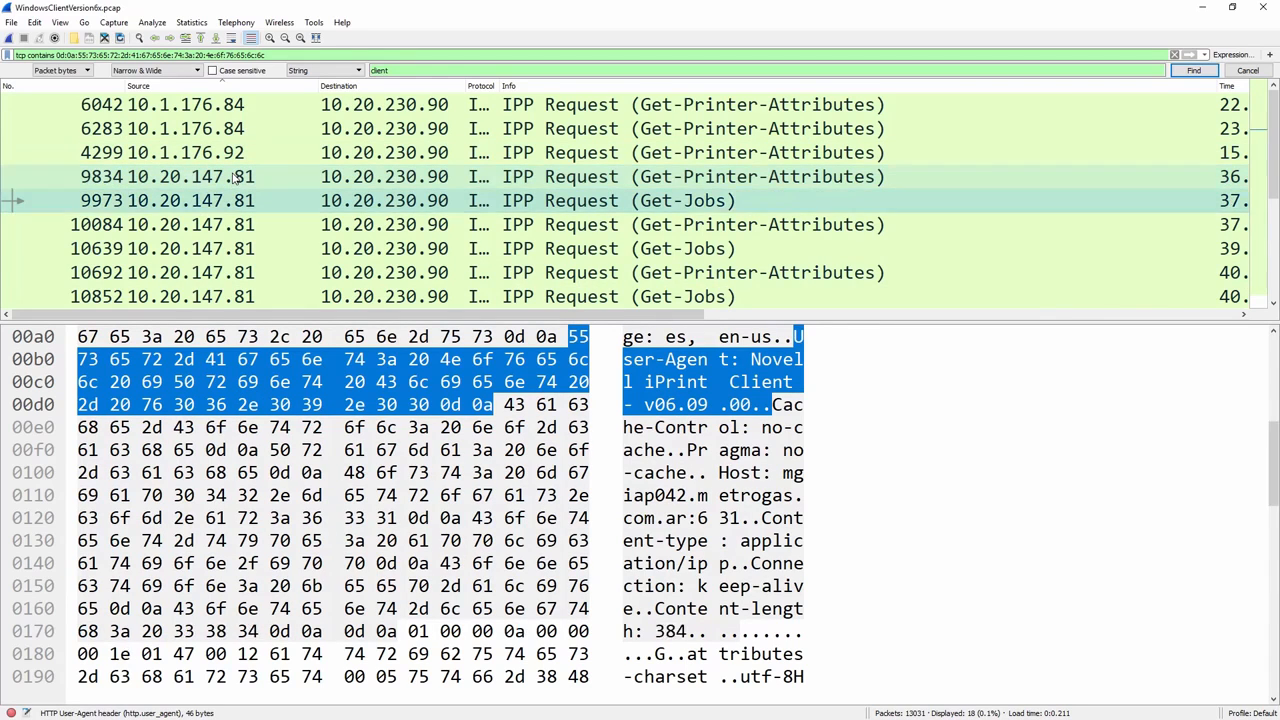
{"action": "key", "text": "Down"}
{"action": "key", "text": "Down"}
{"action": "key", "text": "Down"}
{"action": "key", "text": "Down"}
{"action": "key", "text": "Down"}
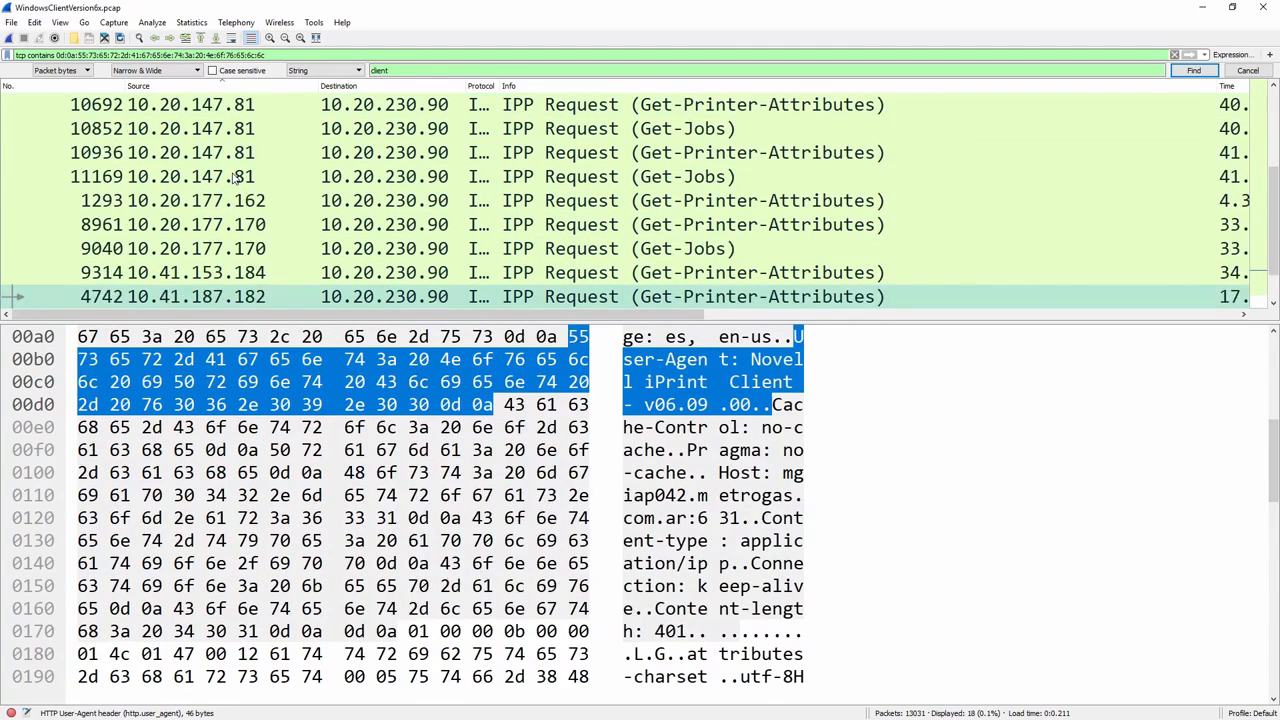
{"action": "key", "text": "Up"}
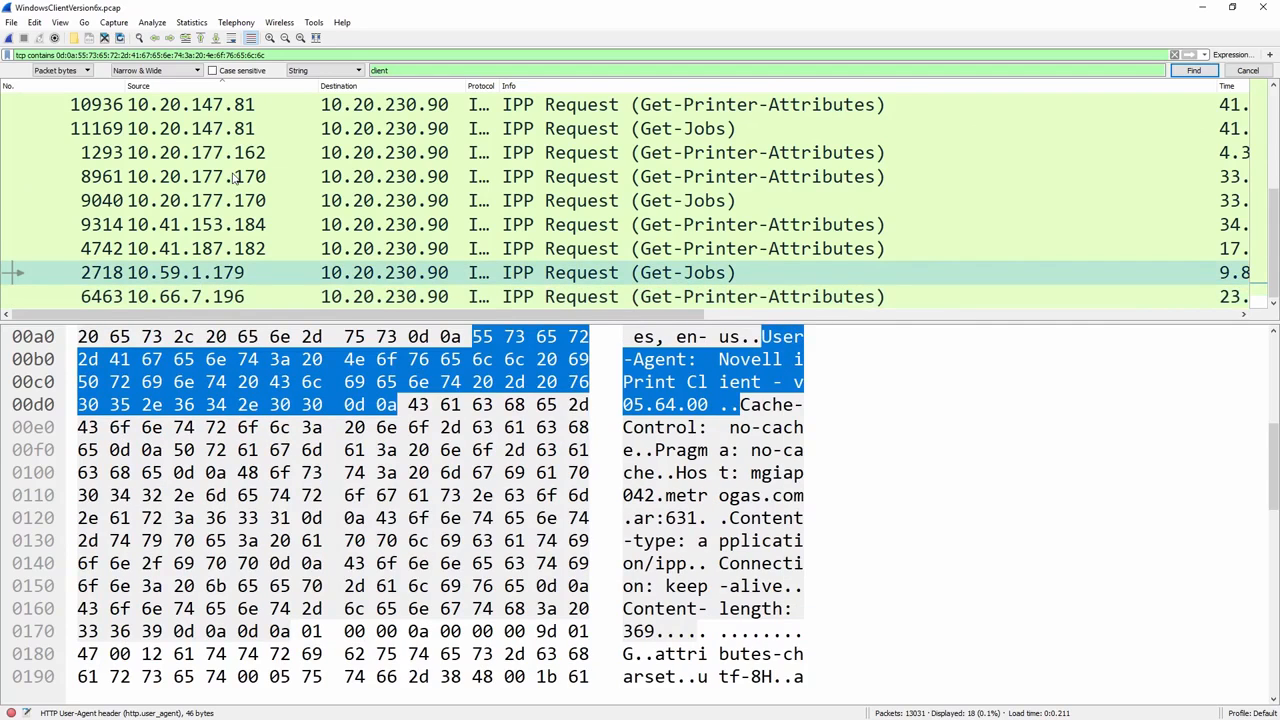
{"action": "key", "text": "Down"}
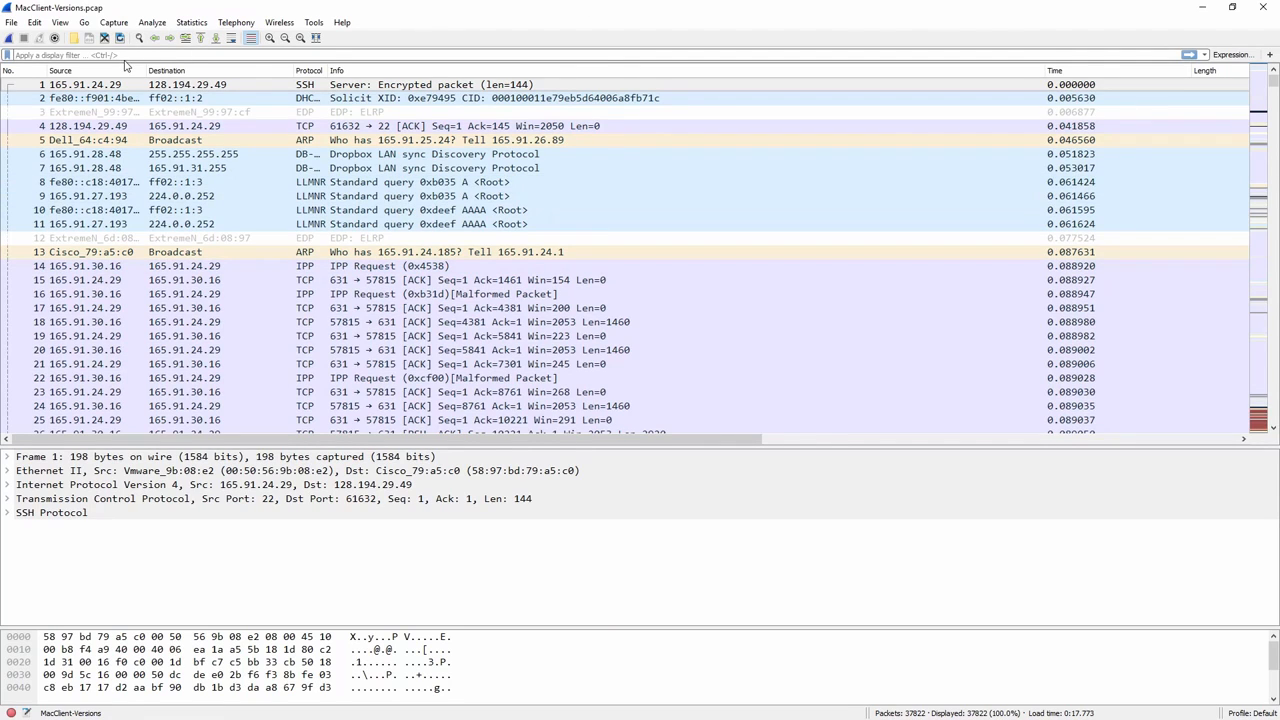
- Filter the MacClient-Versions.pcap trace with "tcp contains 0d:0a:55:73:65:72:2d:41:67:65:6e:74:3a:20:4e:6f:76:65:6c:6c"
{"action": "type", "text": "tcp contains 0d:0a:55:73:65:72:2d:41:67:65:6e:74:3a:20:4e:6f:76:65:6c:6c"}
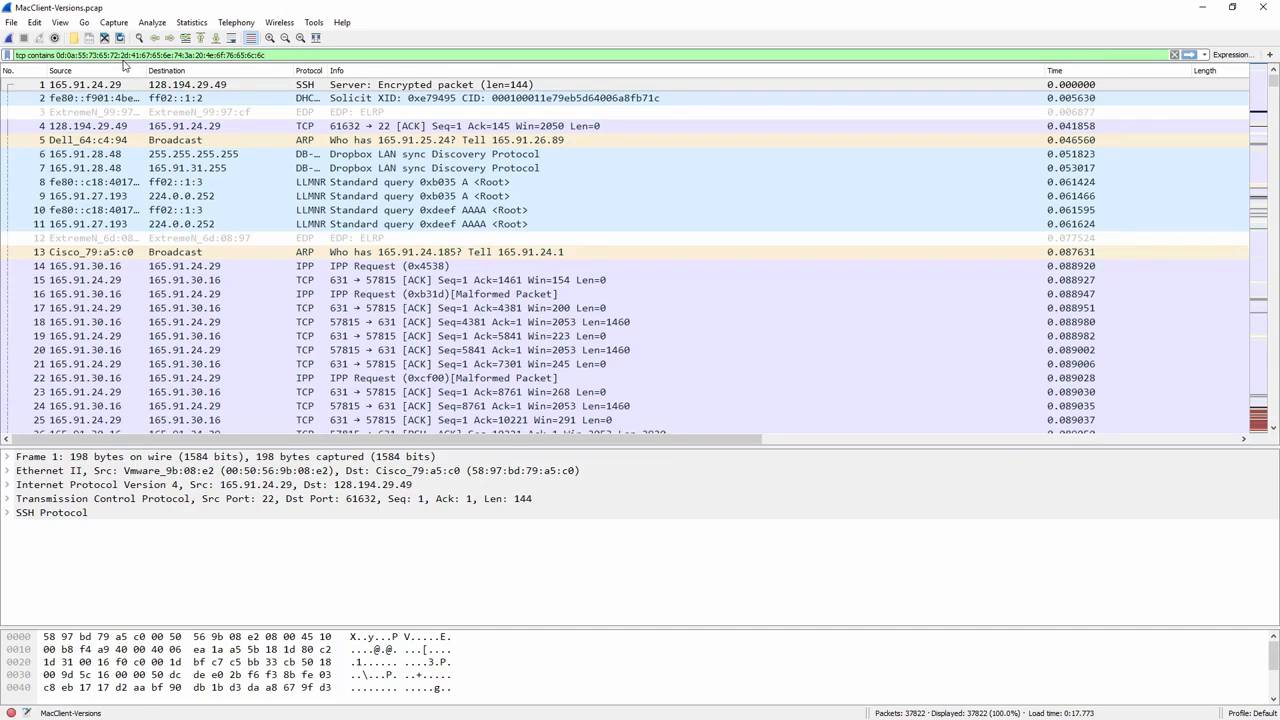
{"action": "key", "text": "Return"}
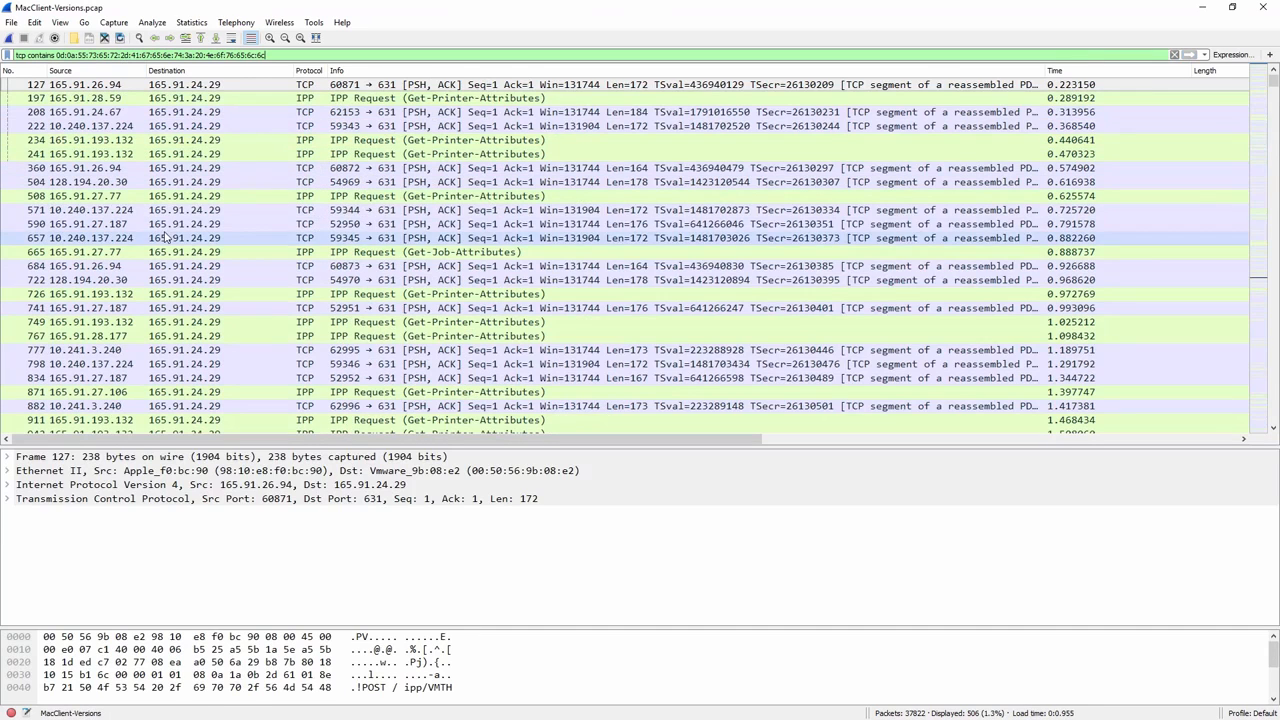
- Hide the packet details pane and enlarge the packet bytes pane to cover most of the window
{"action": "left_click", "coordinate": [113, 22]}
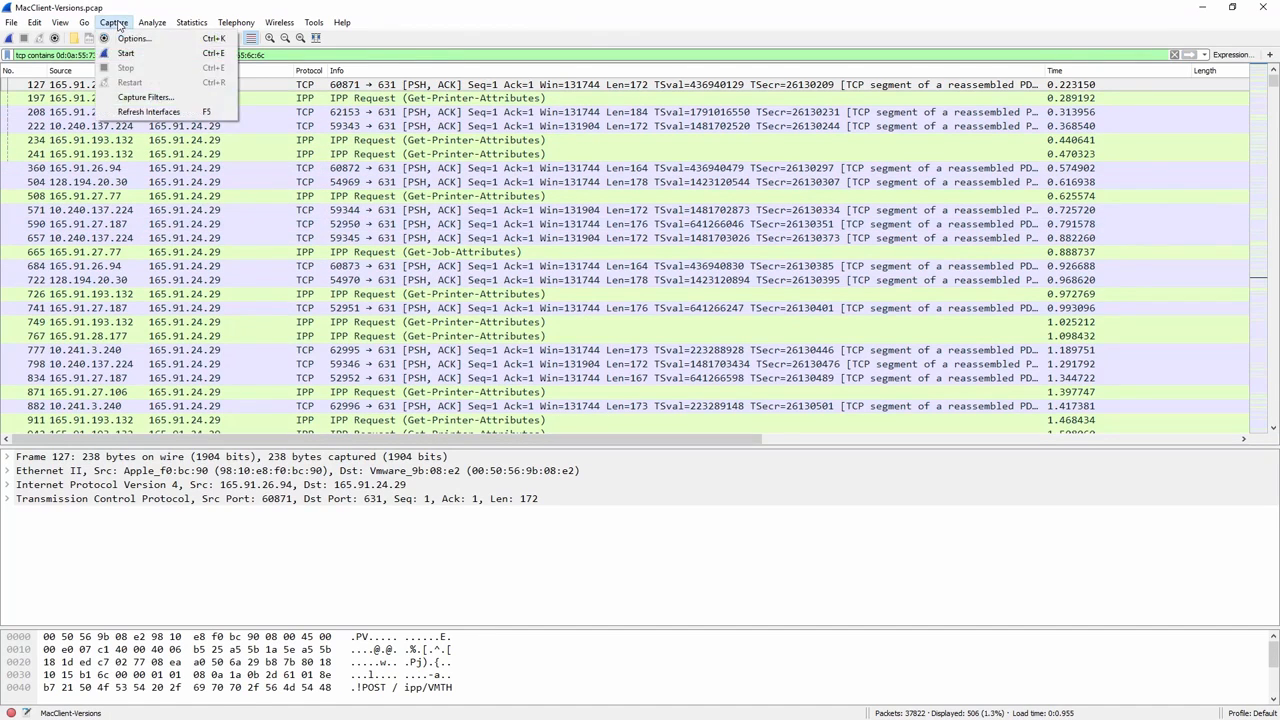
{"action": "mouse_move", "coordinate": [80, 25]}
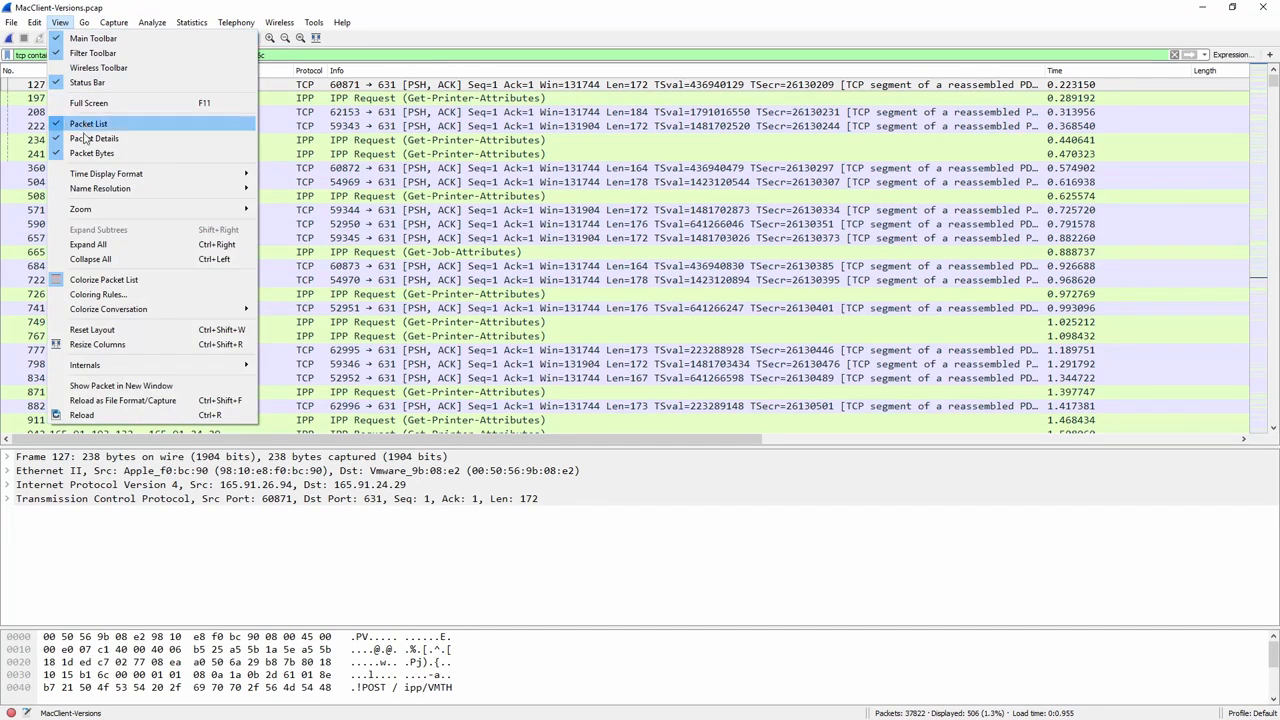
{"action": "left_click", "coordinate": [85, 142]}
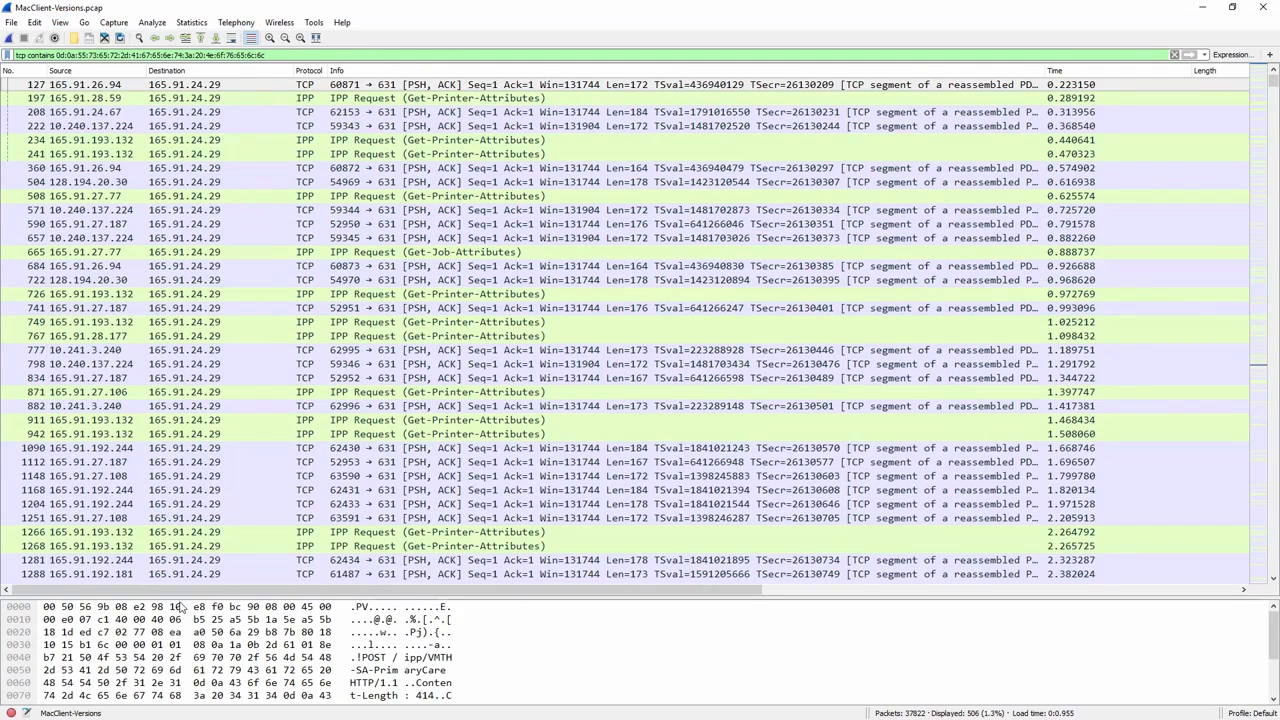
{"action": "left_click_drag", "start_coordinate": [173, 600], "coordinate": [170, 258]}
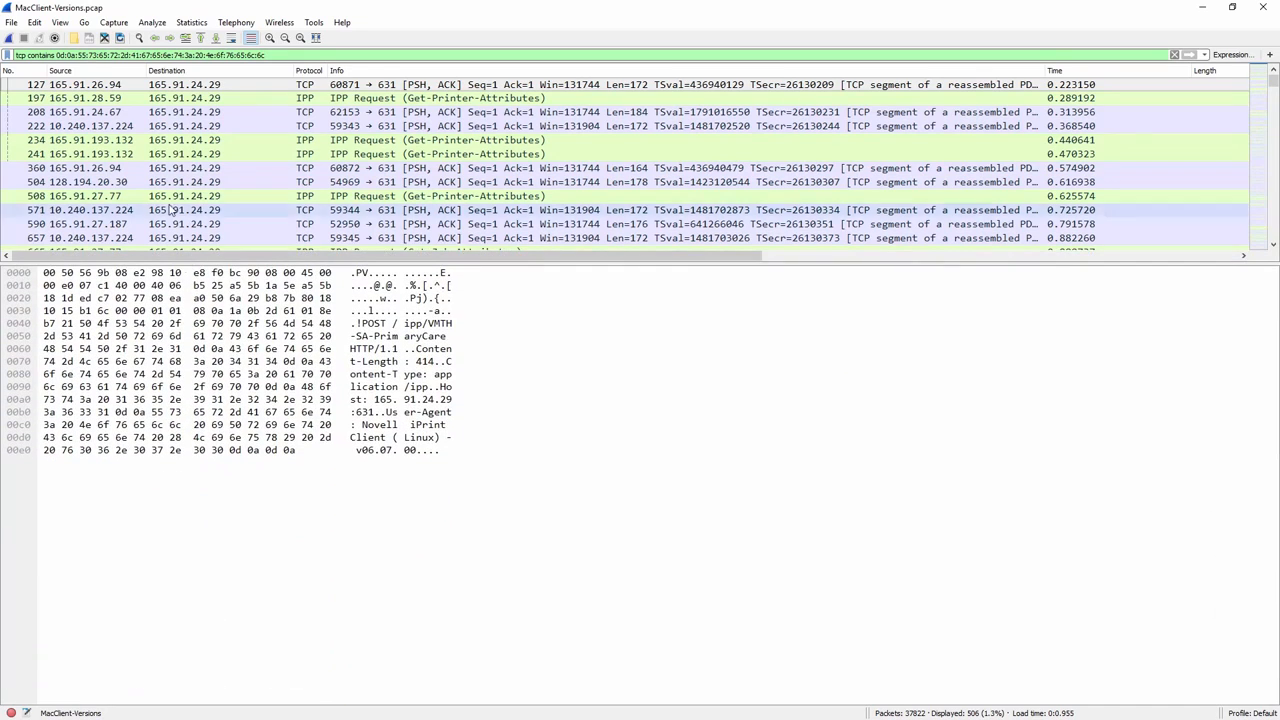
- Sort the packets by source and check the User-Agent iPrint Client version of the packets from 165.91.26.241
{"action": "left_click", "coordinate": [90, 70]}
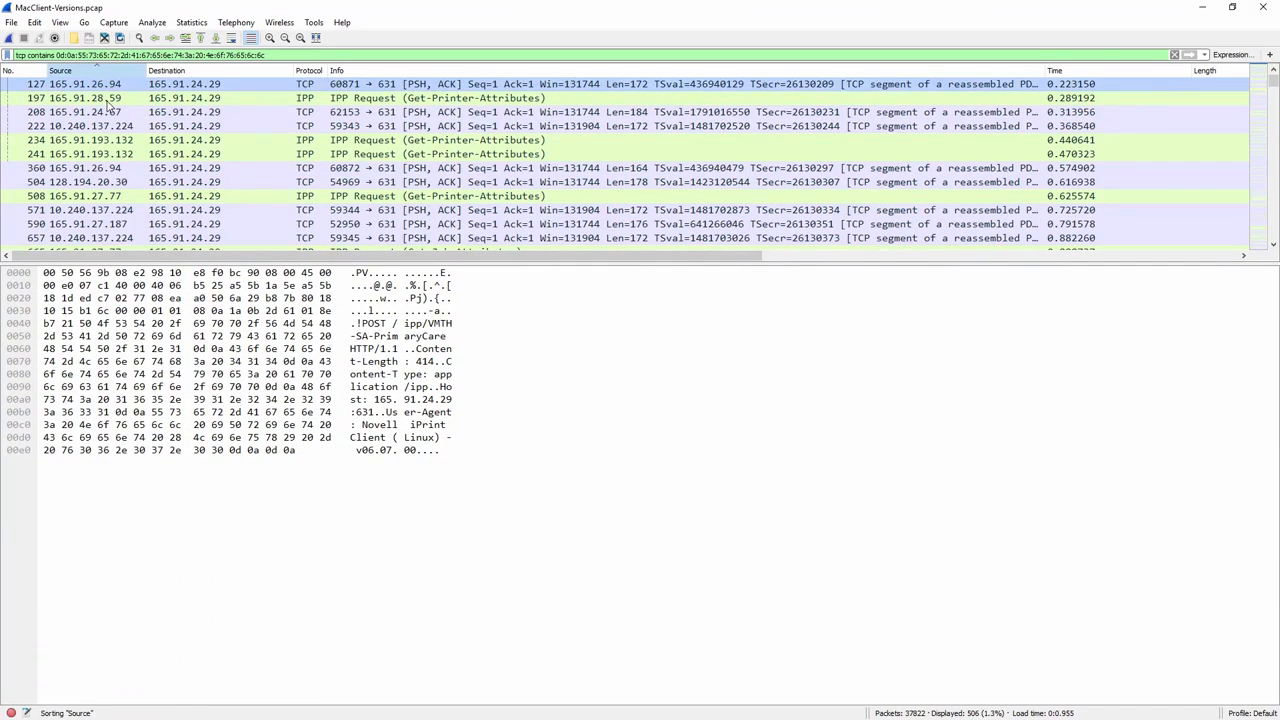
{"action": "left_click", "coordinate": [108, 85]}
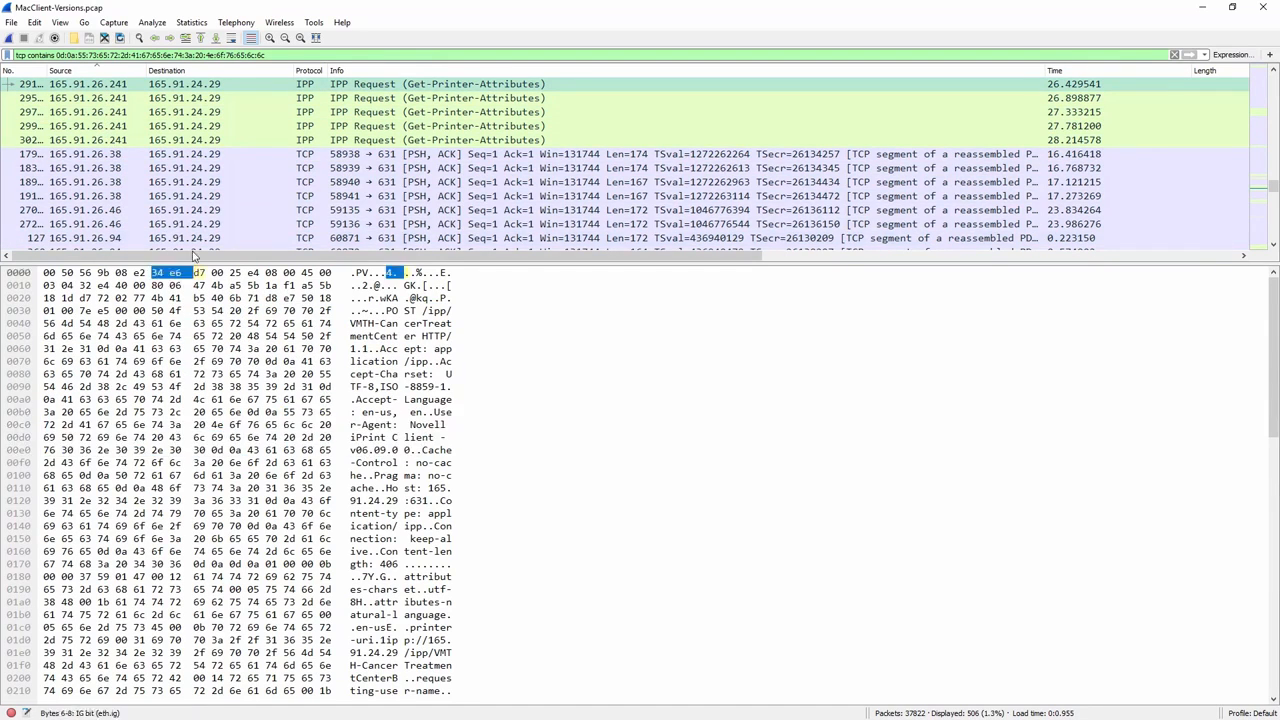
{"action": "left_click", "coordinate": [90, 97]}
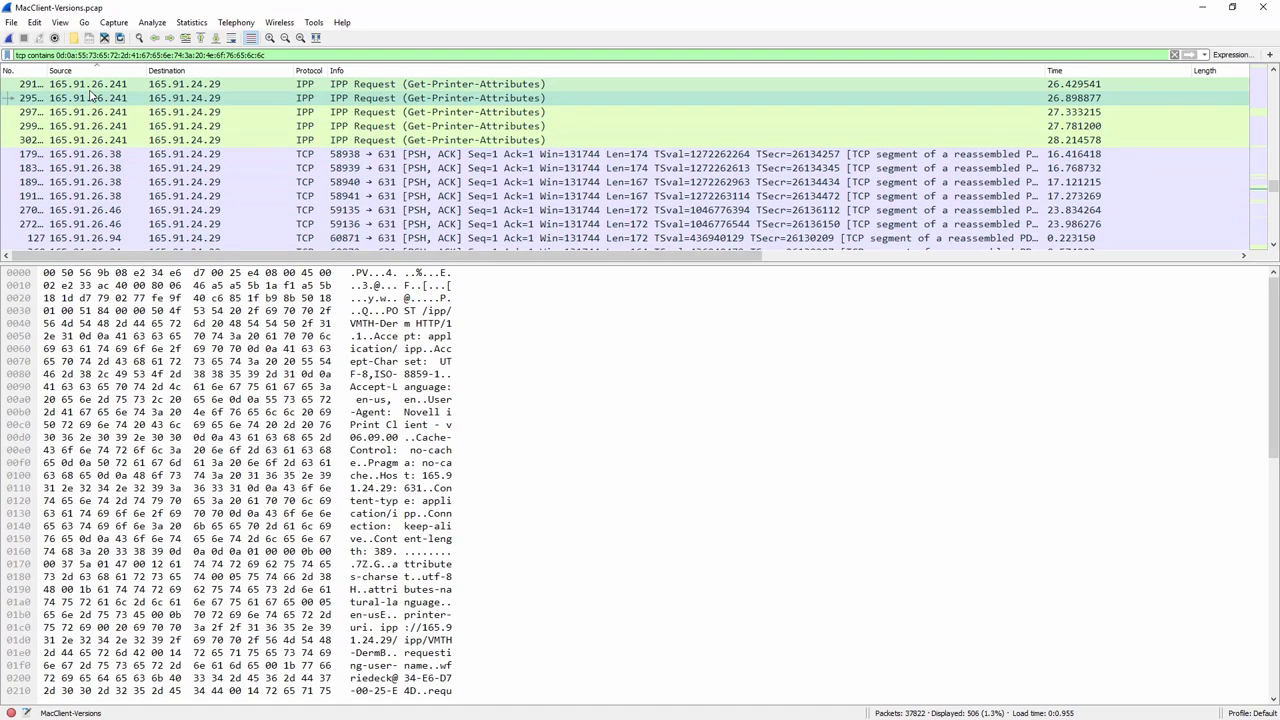
{"action": "left_click", "coordinate": [90, 111]}
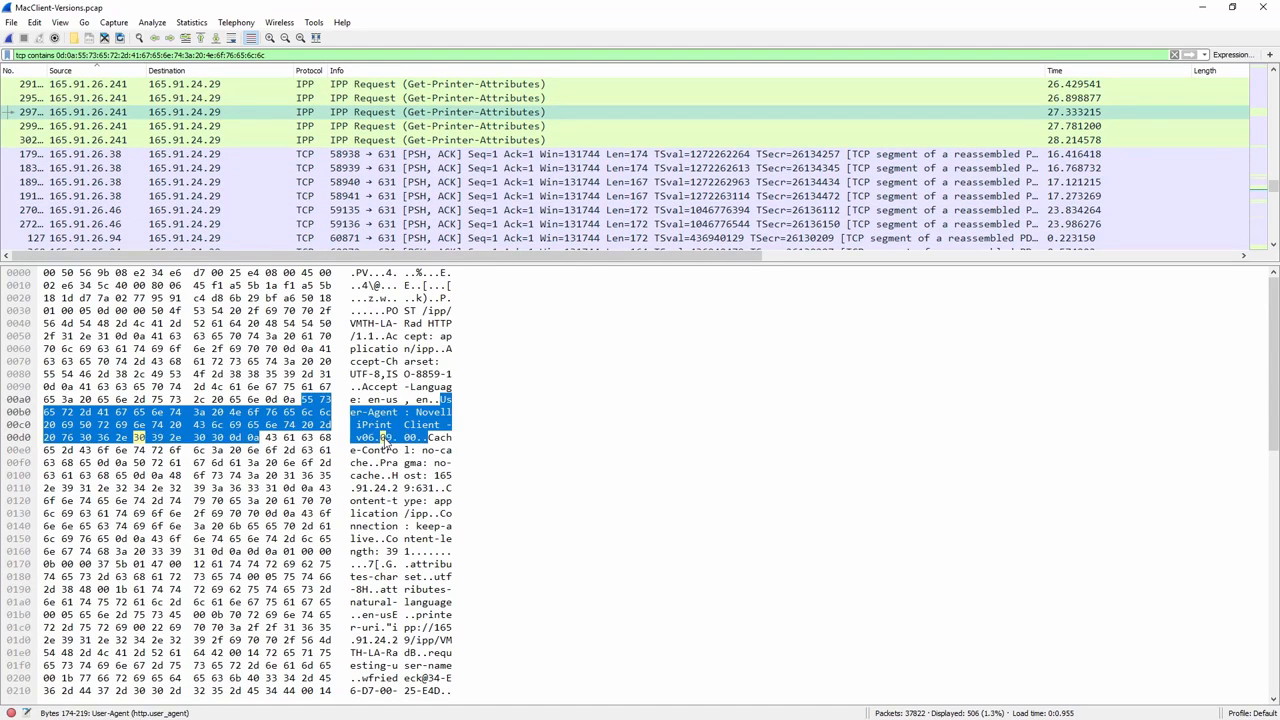
{"action": "key", "text": "Down"}
{"action": "key", "text": "Down"}
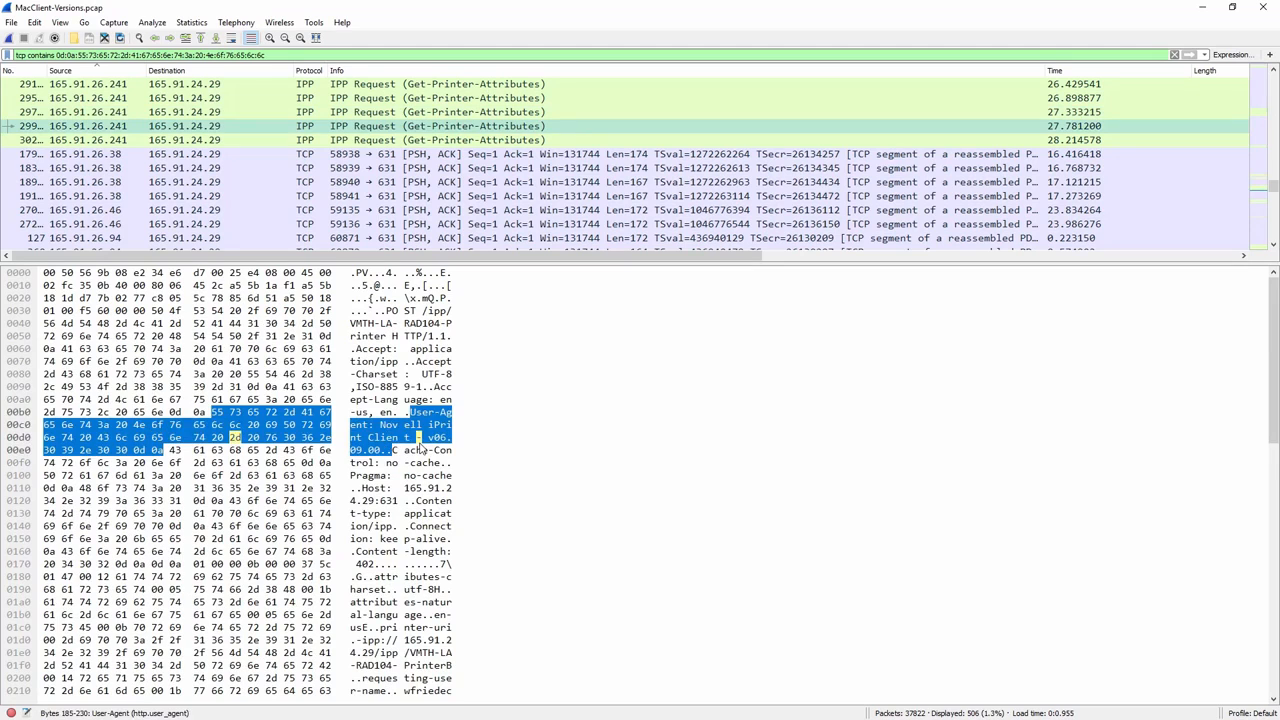
- Select the first packet from 165.91.26.38, highlight its TCP segment data in the bytes and enlarge the text
{"action": "key", "text": "Down"}
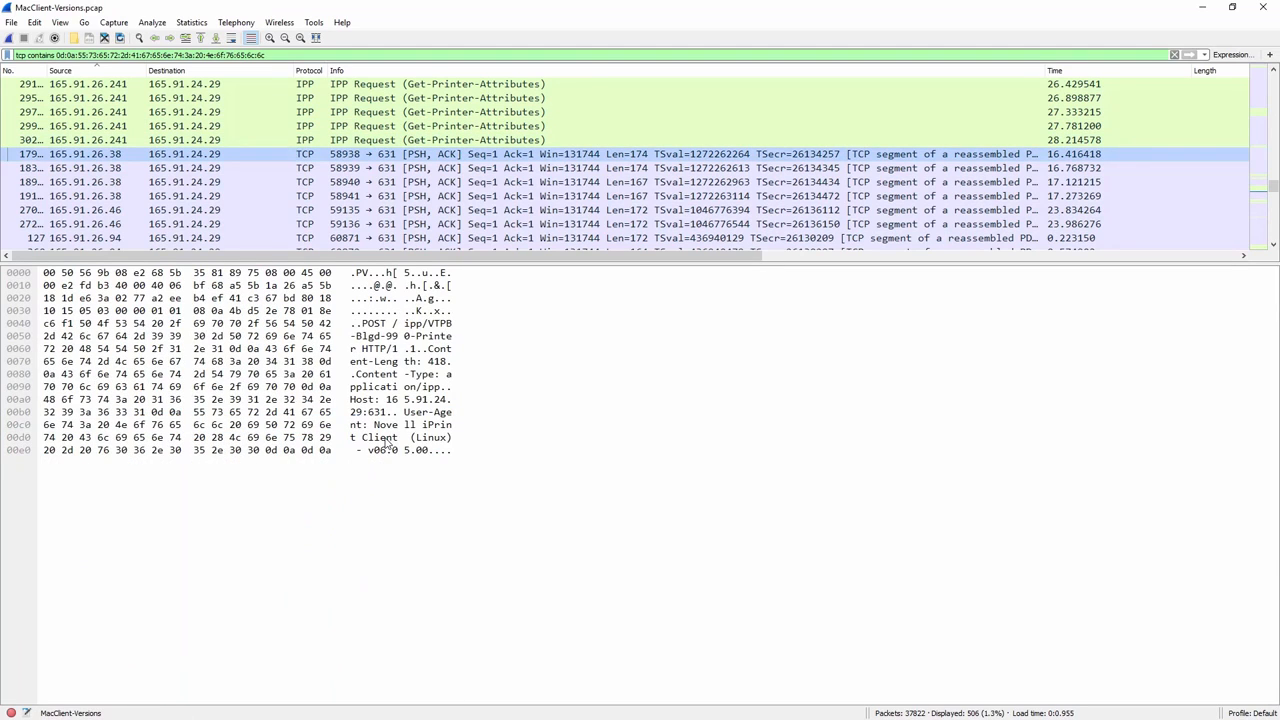
{"action": "left_click", "coordinate": [390, 424]}
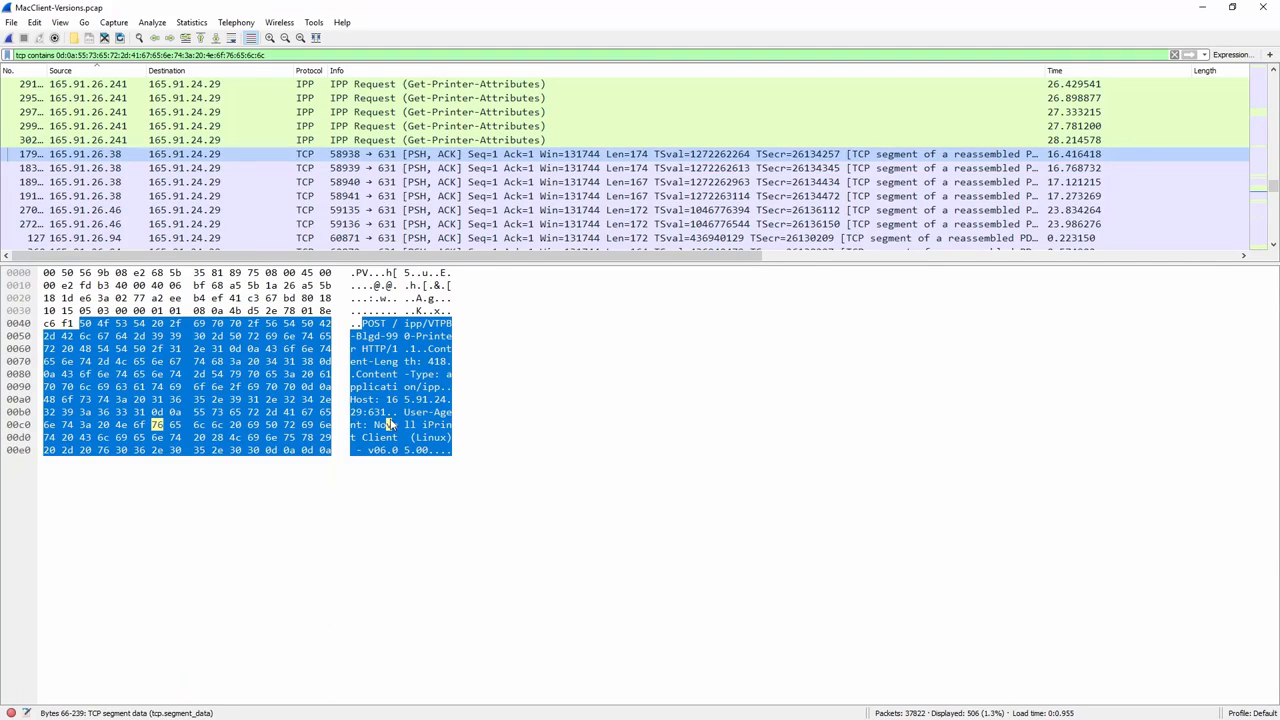
{"action": "key", "text": "ctrl+plus"}
{"action": "key", "text": "ctrl+plus"}
{"action": "key", "text": "ctrl+plus"}
{"action": "key", "text": "ctrl+plus"}
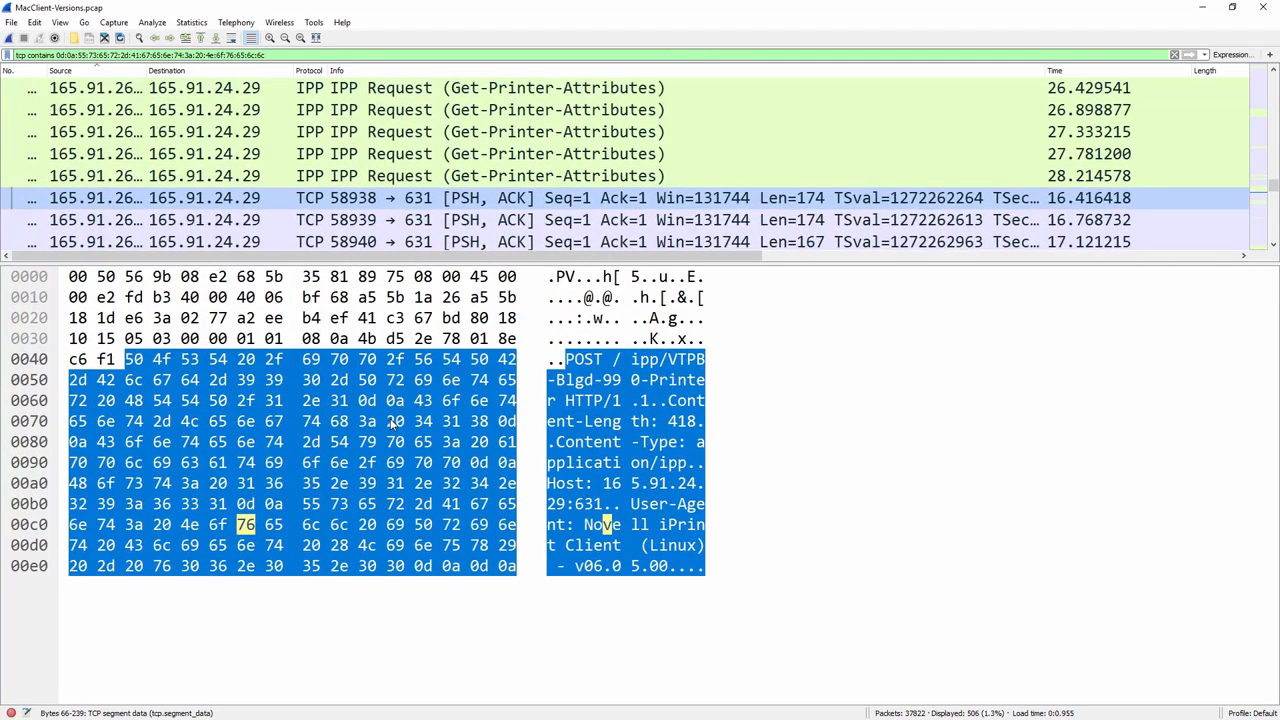
- Step through the following packets down to the one sent from port 60876, comparing the iPrint Client (Linux) version in their bytes
{"action": "key", "text": "Down"}
{"action": "key", "text": "Down"}
{"action": "key", "text": "Down"}
{"action": "key", "text": "Down"}
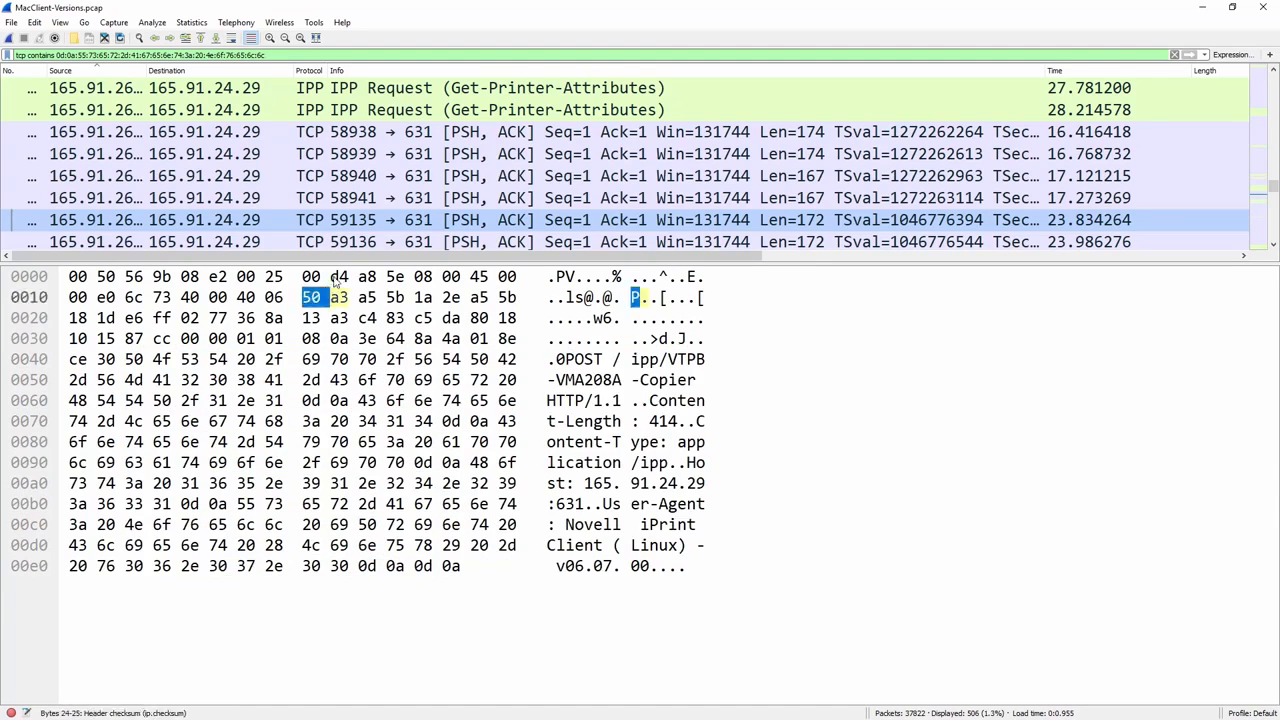
{"action": "left_click", "coordinate": [245, 243]}
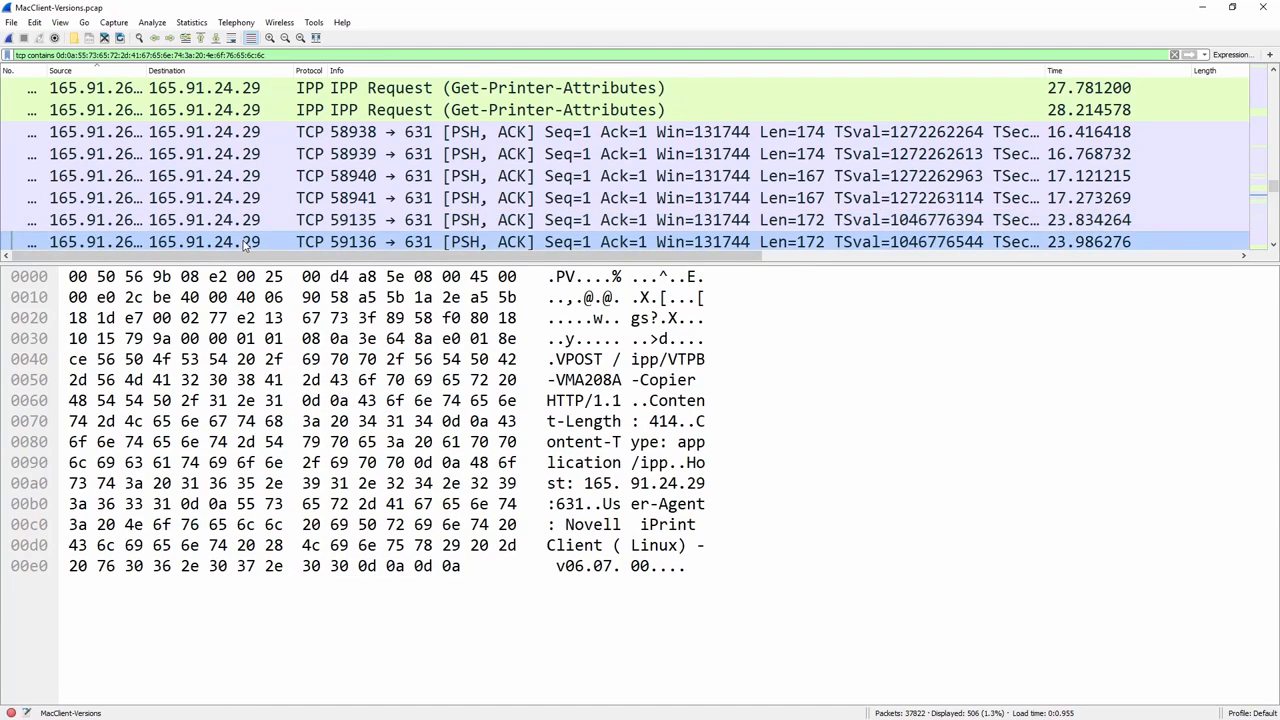
{"action": "key", "text": "Down"}
{"action": "key", "text": "Down"}
{"action": "key", "text": "Down"}
{"action": "key", "text": "Down"}
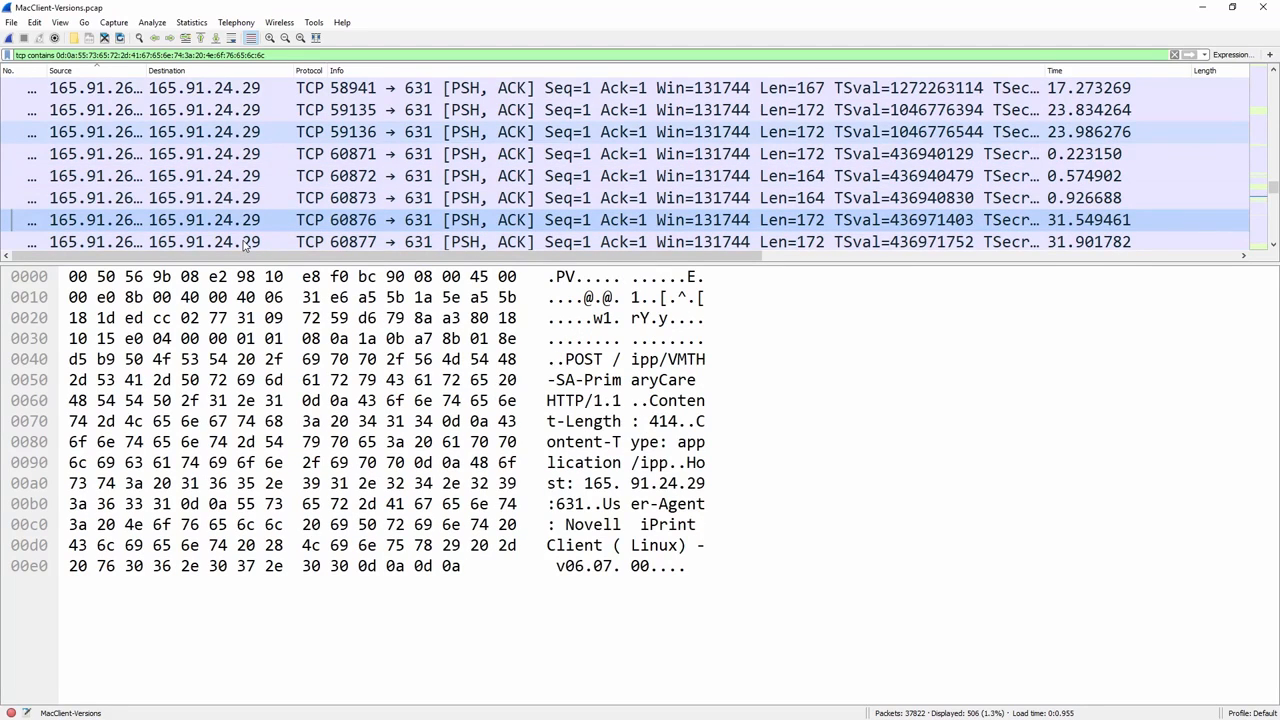
- Step through the packets below port 60876 to the IPP Get-Printer-Attributes request at 4.239439, checking the iPrint Client version in the User-Agent bytes
{"action": "key", "text": "Down"}
{"action": "key", "text": "Down"}
{"action": "key", "text": "Down"}
{"action": "key", "text": "Down"}
{"action": "key", "text": "Down"}
{"action": "key", "text": "Down"}
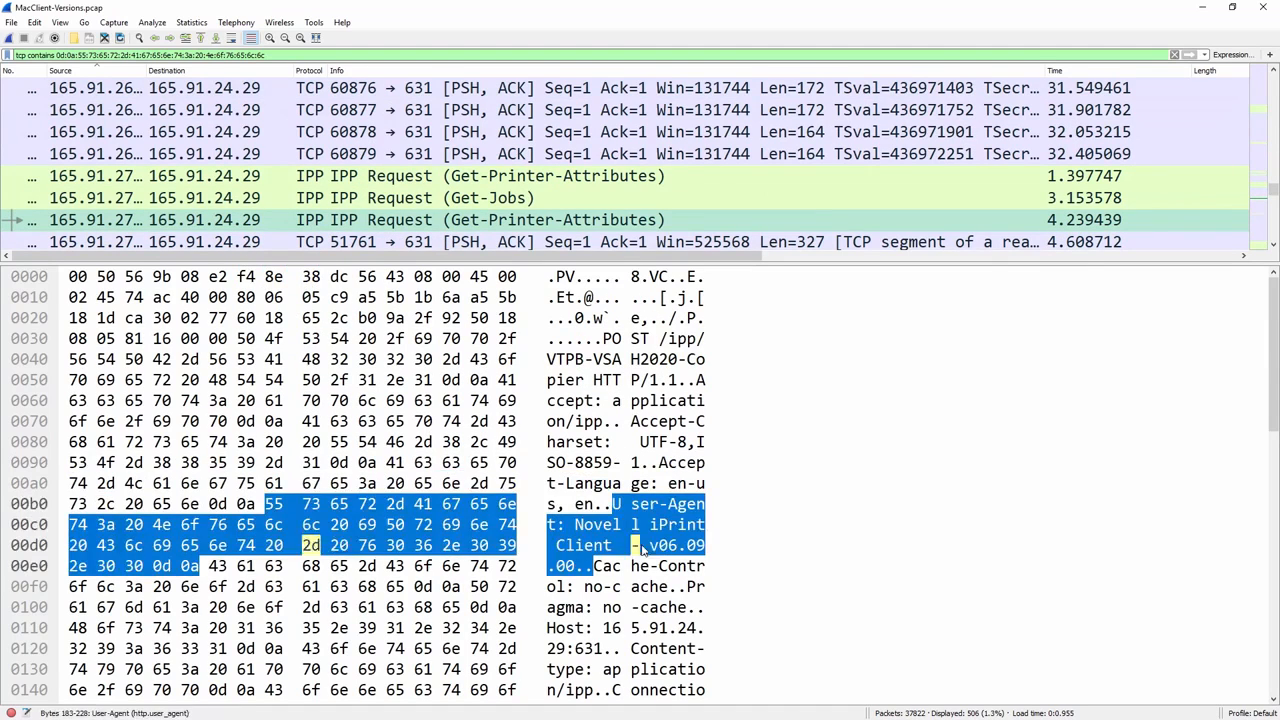
- Continue through the following packets to the one sent from port 54719, comparing the iPrint Client version in their bytes
{"action": "key", "text": "Down"}
{"action": "key", "text": "Down"}
{"action": "key", "text": "Down"}
{"action": "key", "text": "Down"}
{"action": "key", "text": "Down"}
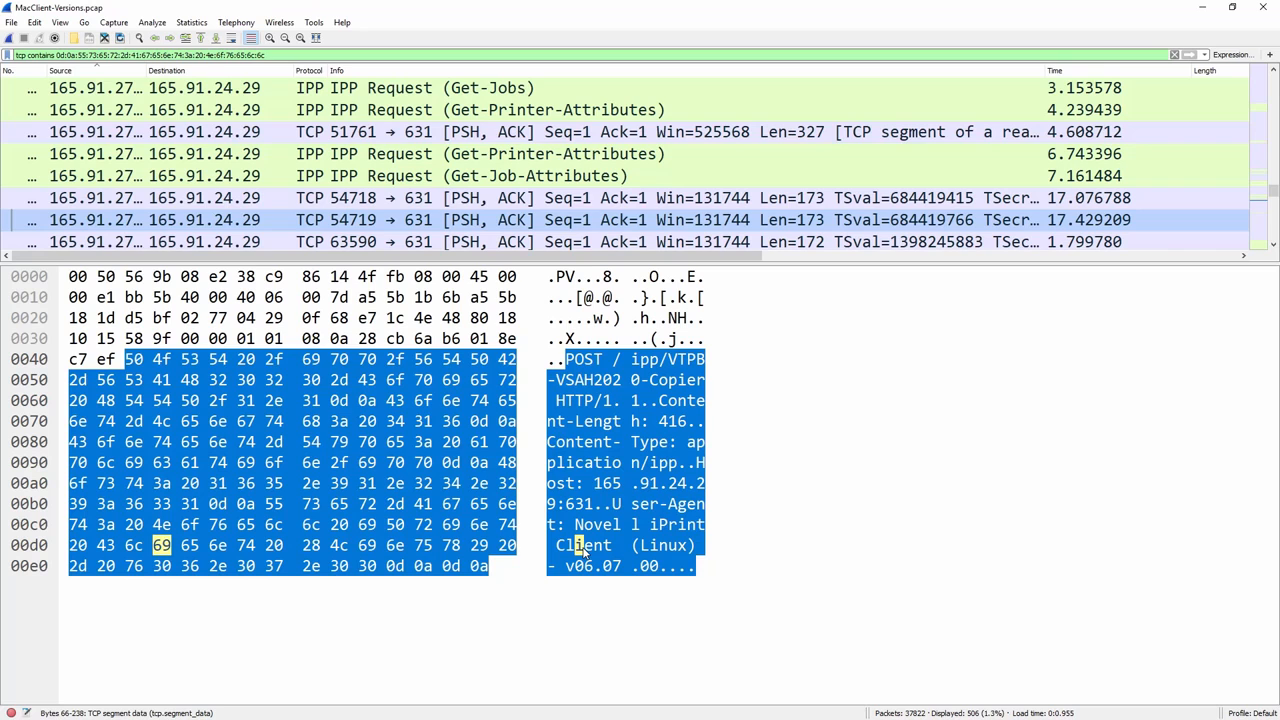
- Spot-check packets further down the source-sorted list, through the 165.91.27 and 165.91.28 addresses, for their User-Agent iPrint Client version
{"action": "left_click", "coordinate": [247, 134]}
{"action": "scroll", "coordinate": [245, 145], "scroll_direction": "down", "scroll_amount": 10}
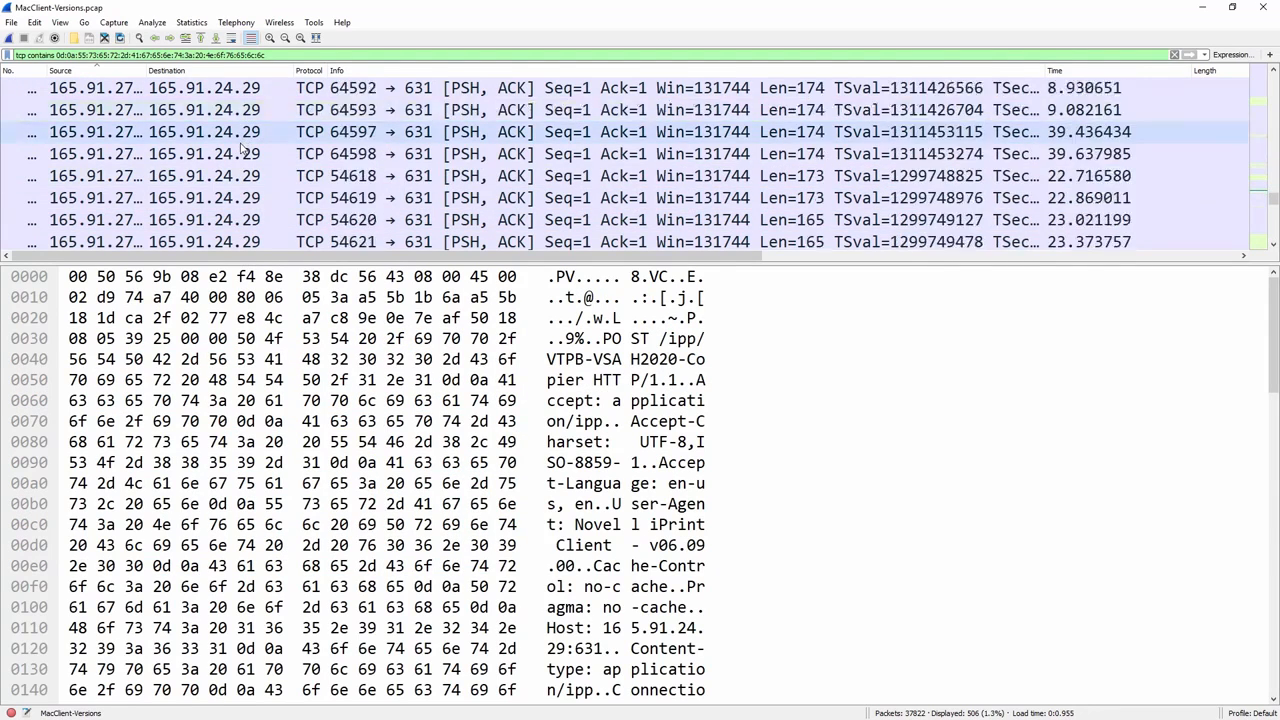
{"action": "scroll", "coordinate": [243, 153], "scroll_direction": "down", "scroll_amount": 10}
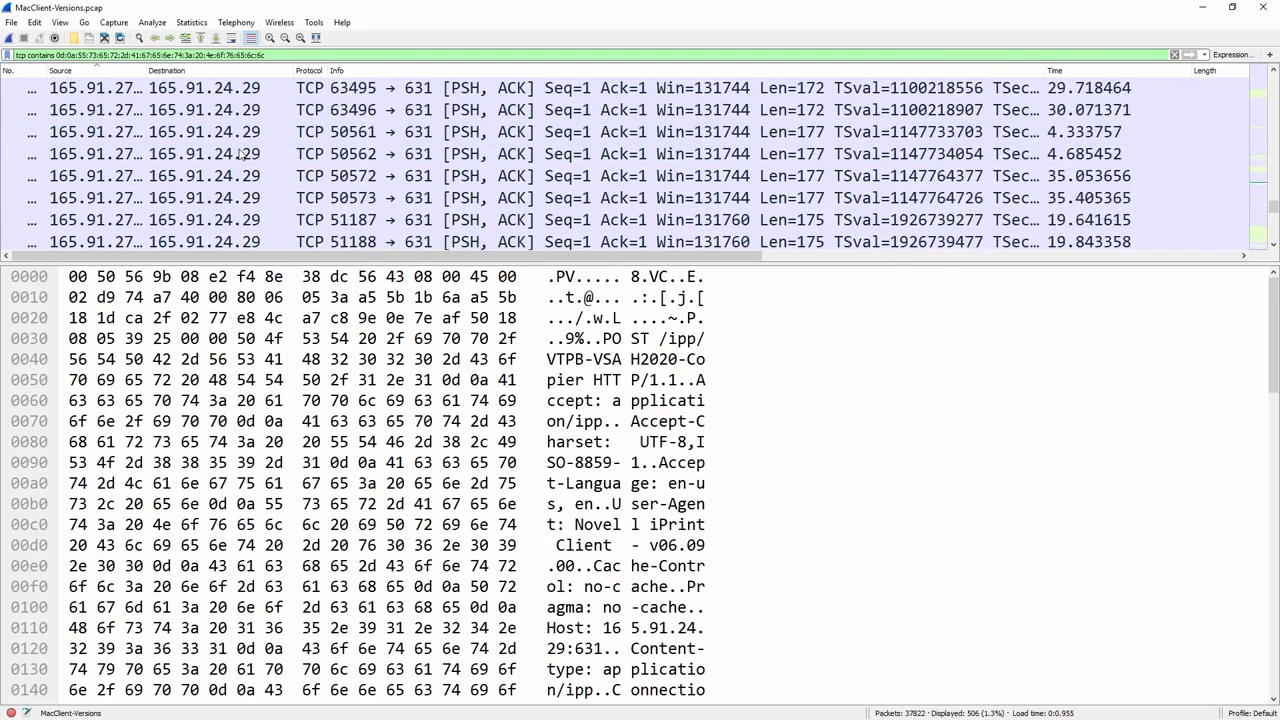
{"action": "left_click", "coordinate": [243, 153]}
{"action": "scroll", "coordinate": [240, 174], "scroll_direction": "down", "scroll_amount": 4}
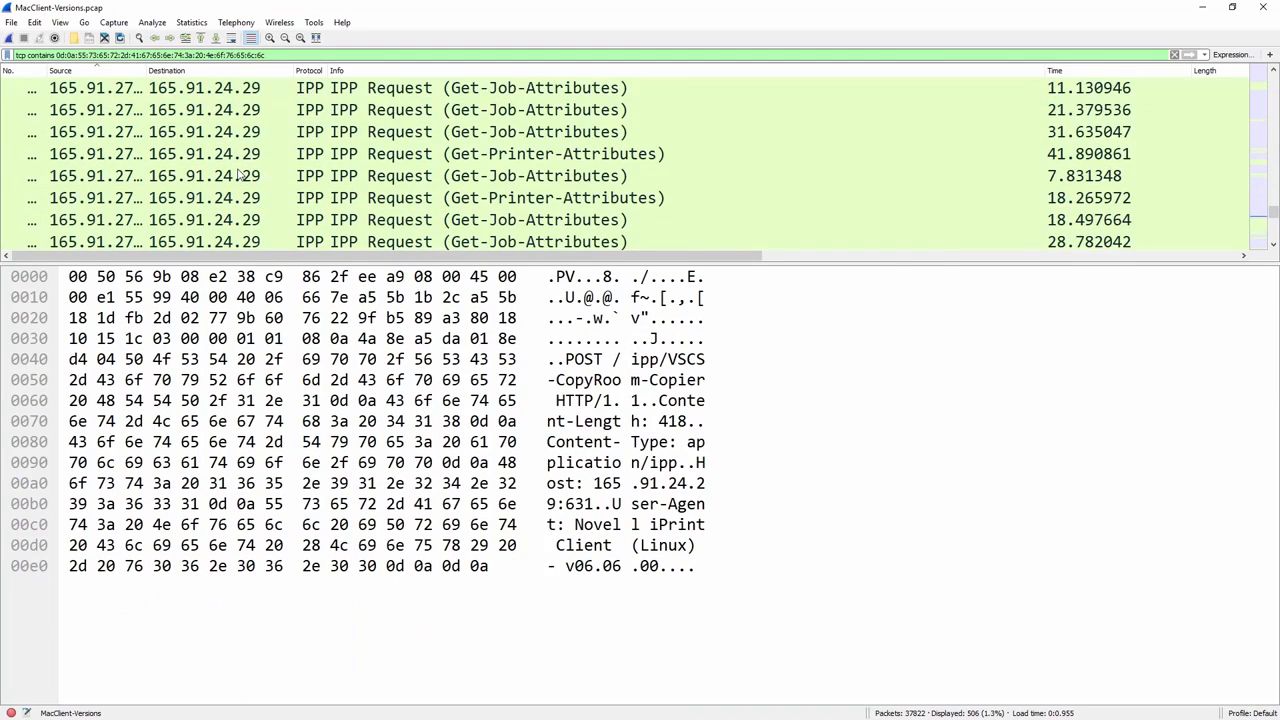
{"action": "scroll", "coordinate": [240, 175], "scroll_direction": "up", "scroll_amount": 2}
{"action": "scroll", "coordinate": [240, 175], "scroll_direction": "down", "scroll_amount": 7}
{"action": "left_click", "coordinate": [240, 175]}
{"action": "scroll", "coordinate": [238, 190], "scroll_direction": "down", "scroll_amount": 6}
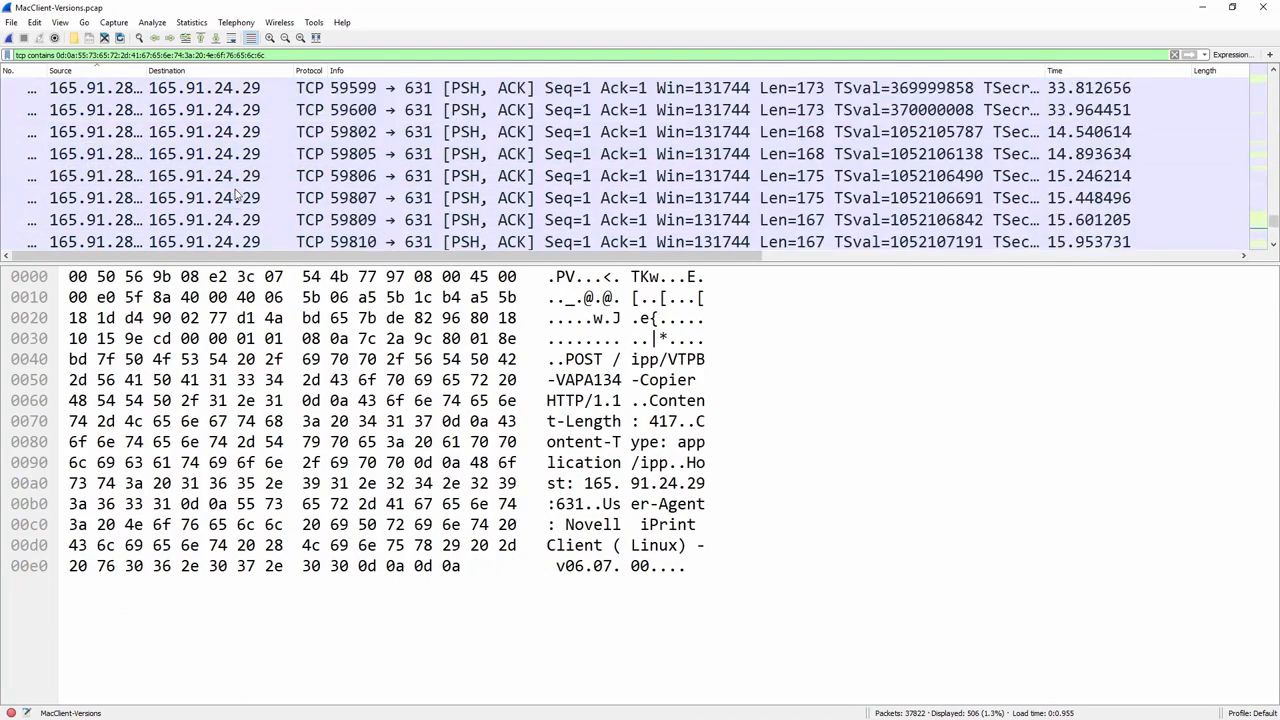